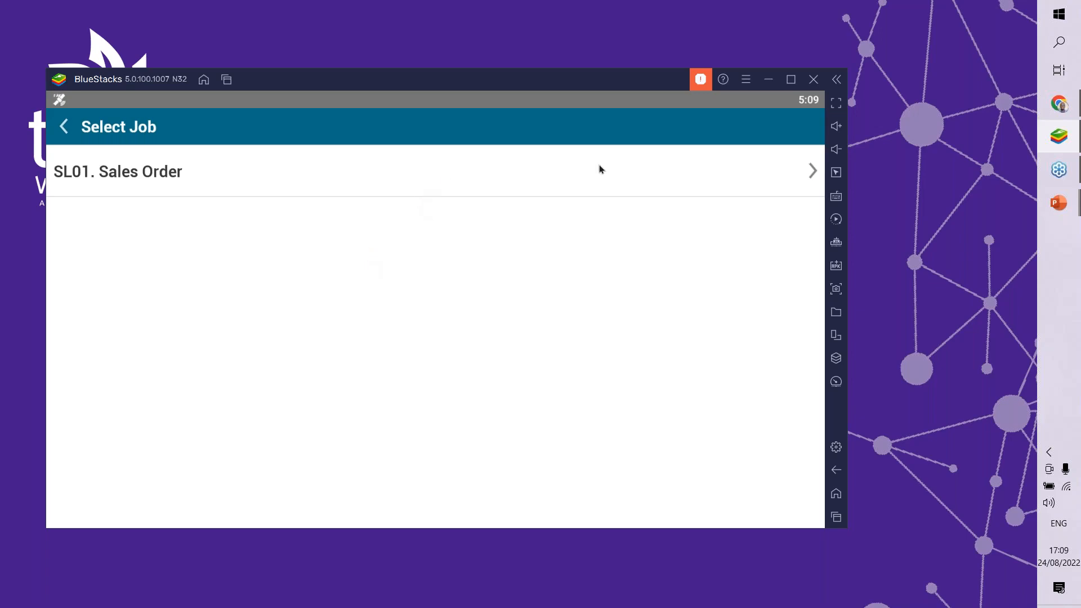
Step: Switch to Chrome to review the quantities in the Salesforce inventory list, and return to BlueStacks
left_click(1063, 113)
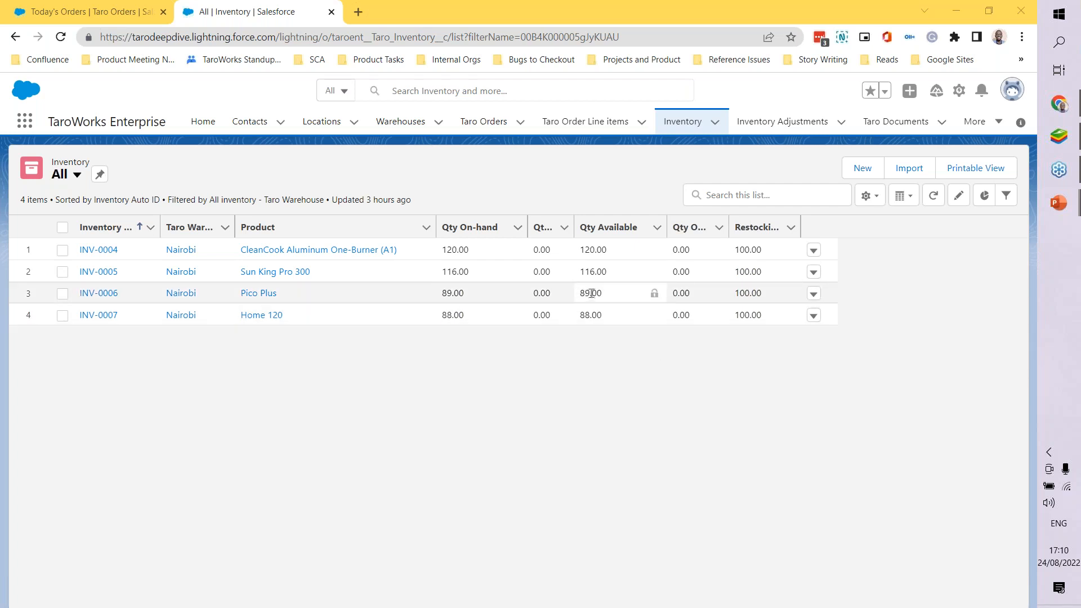
left_click(1059, 138)
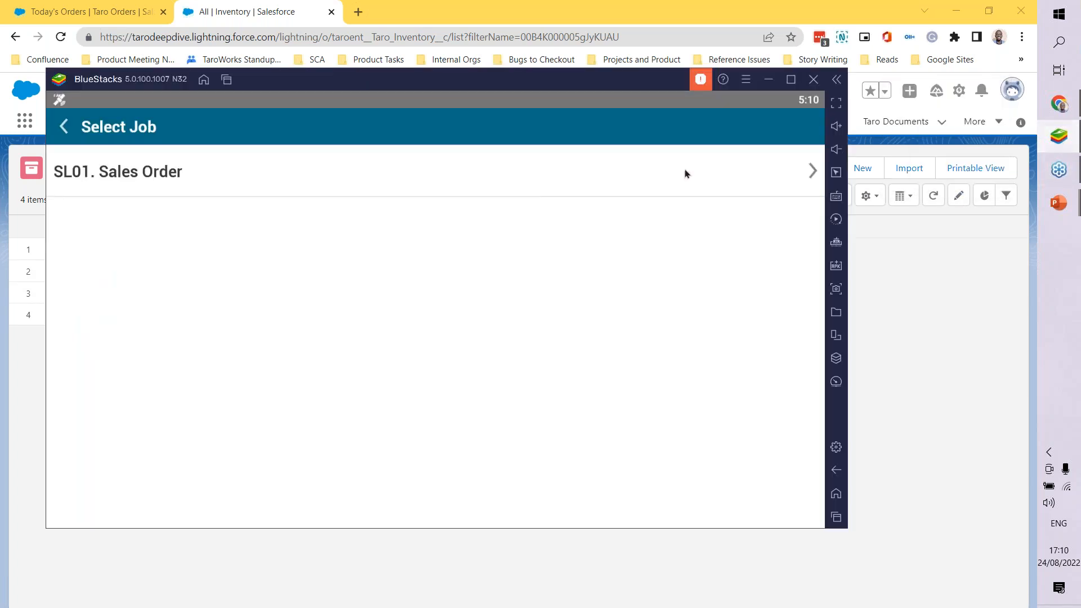
left_click(526, 190)
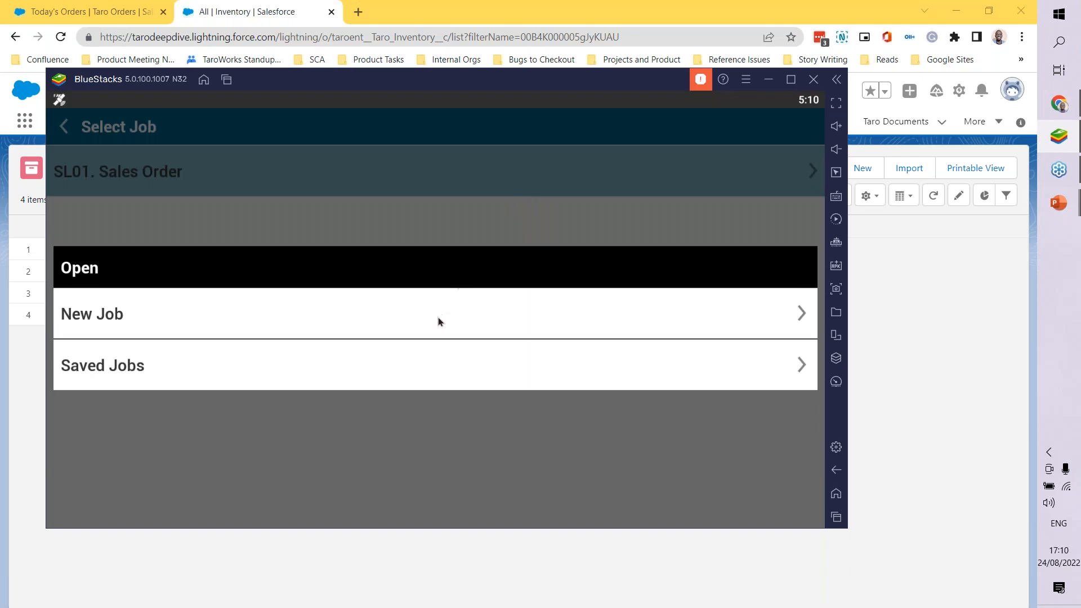
left_click(836, 470)
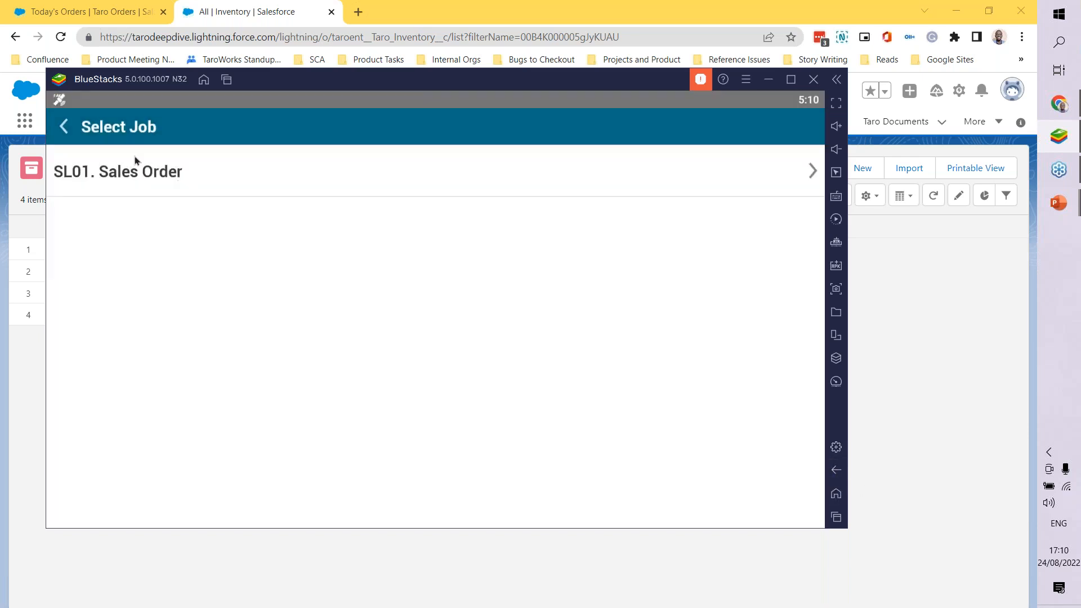
left_click(68, 137)
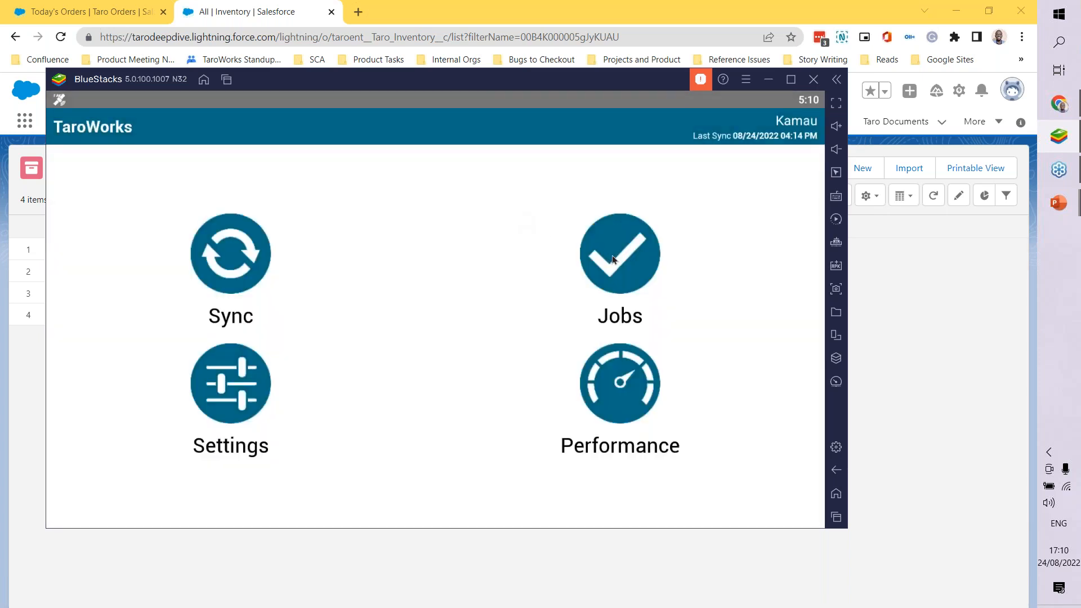
Step: Start a new SL01. Sales Order job in TaroWorks and open its Make Sale task
left_click(613, 260)
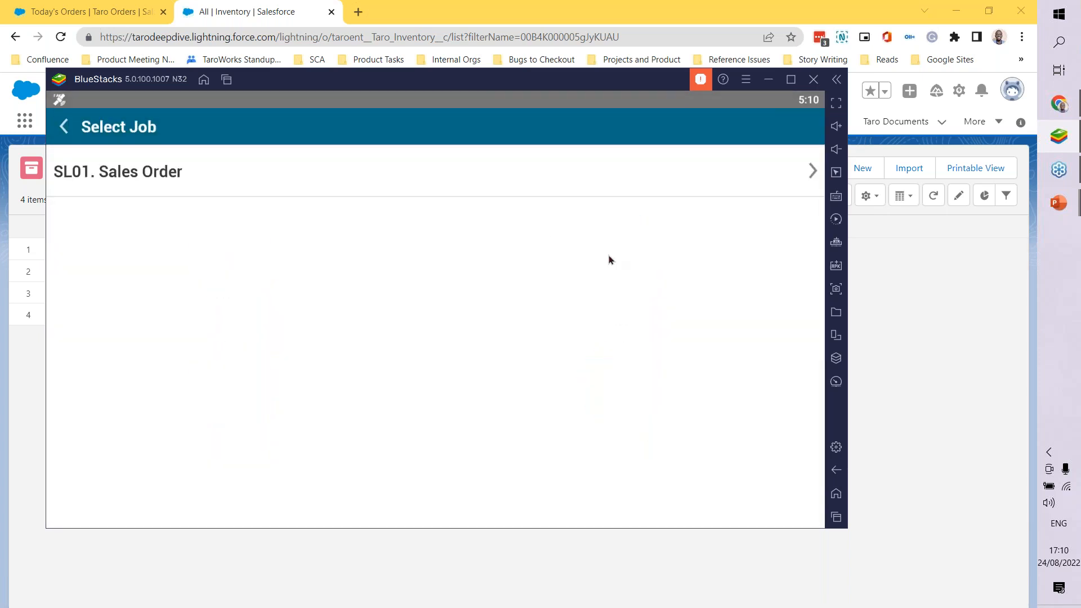
left_click(396, 176)
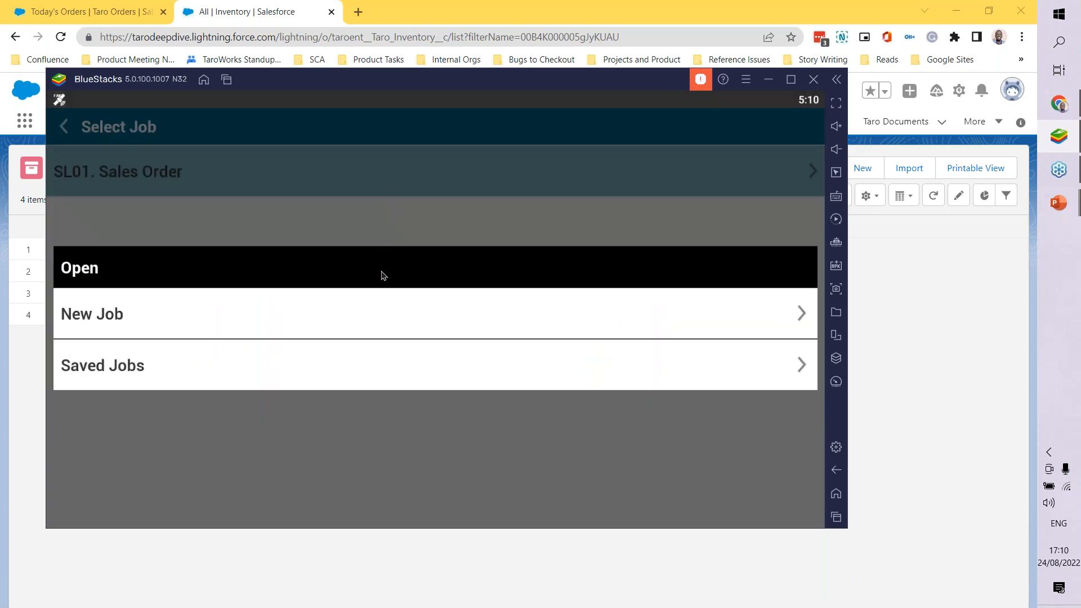
left_click(379, 318)
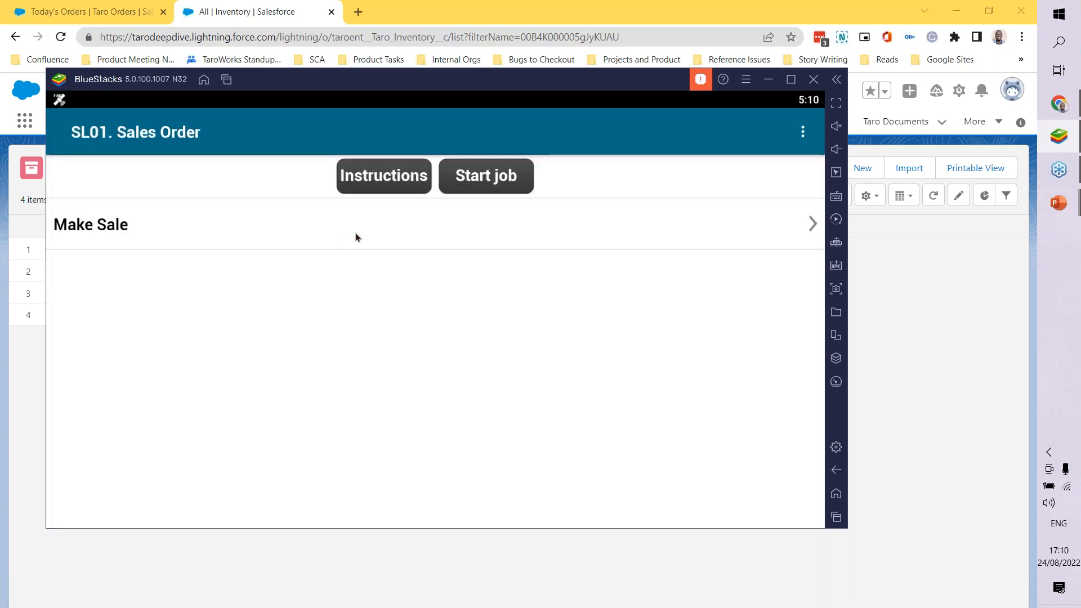
left_click(363, 237)
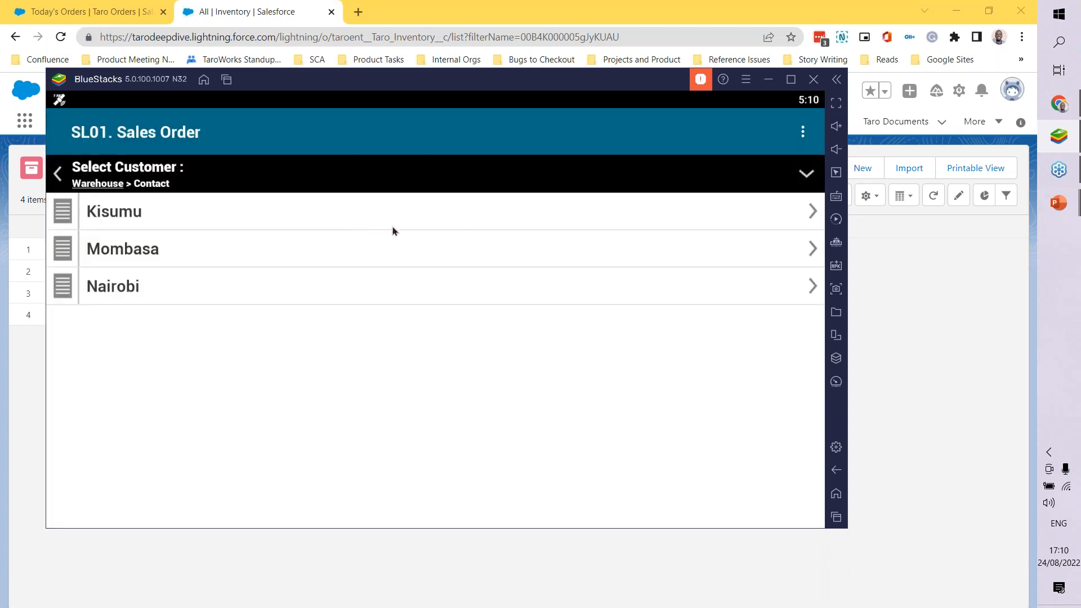
Step: Choose the customer contact under the Nairobi warehouse for the sale and continue past the contact details
left_click(248, 290)
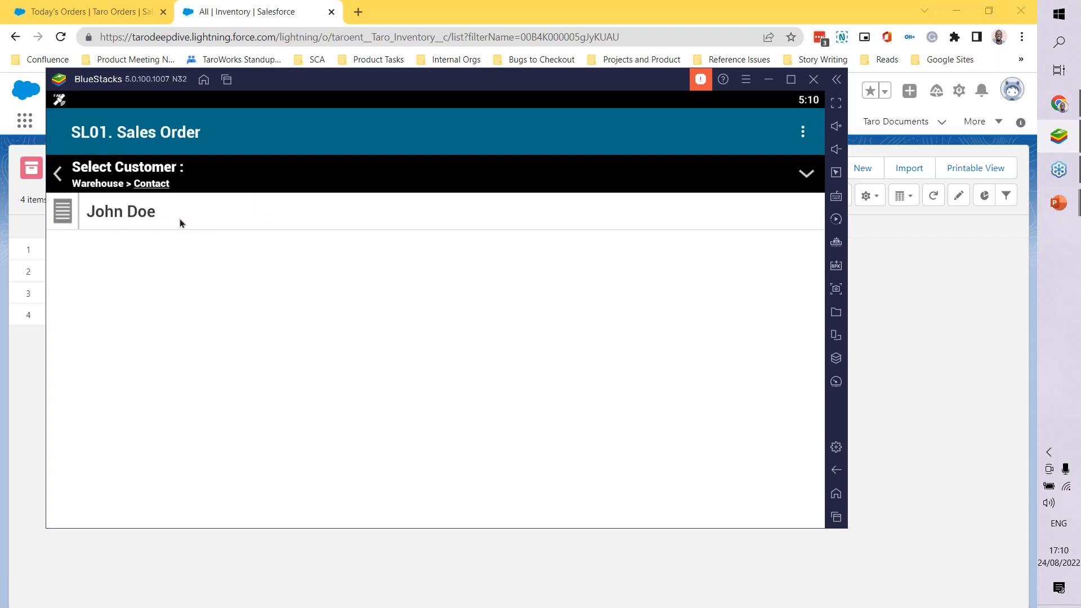
left_click(218, 210)
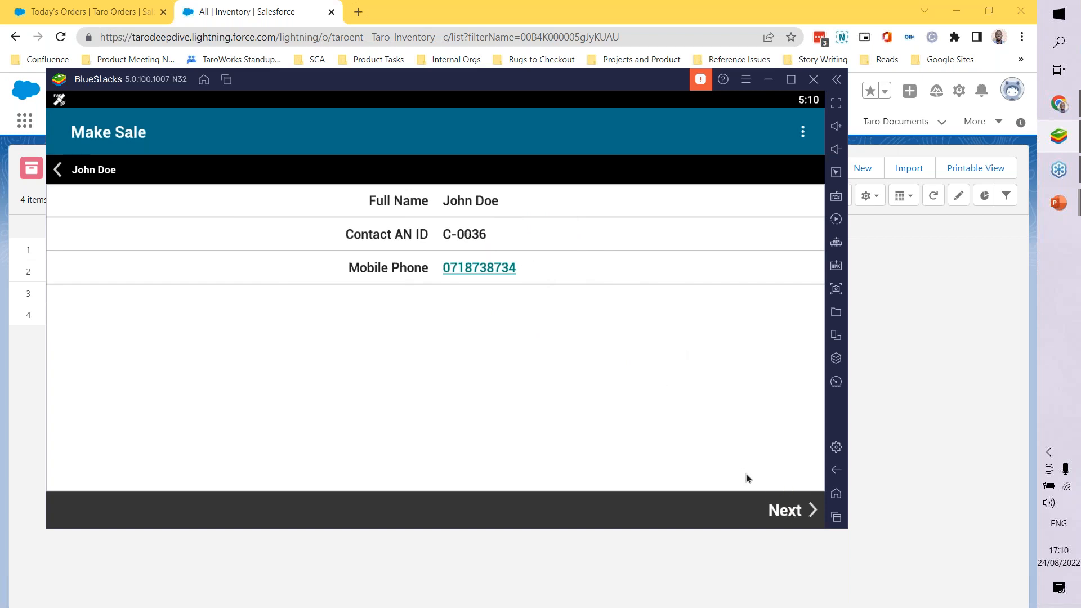
left_click(787, 511)
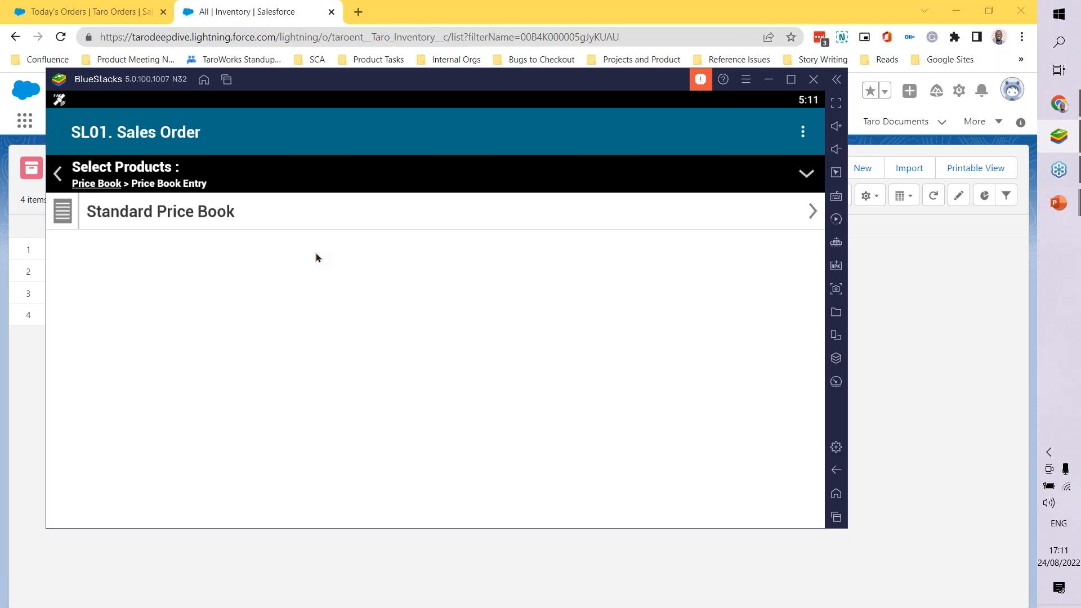
Step: Select Pico Plus from the Standard Price Book as the product and load the order form
left_click(328, 220)
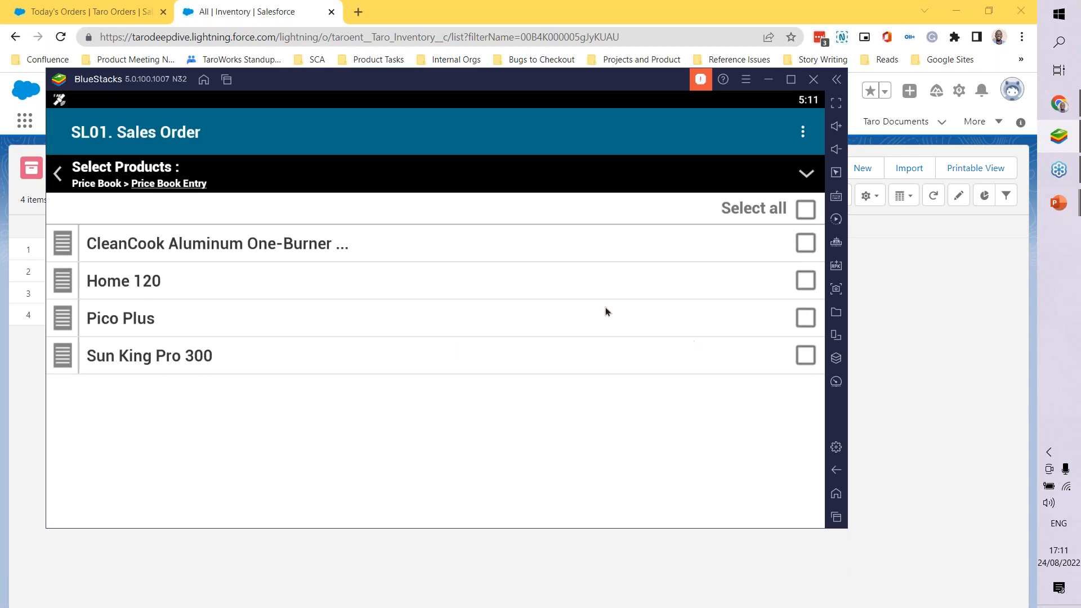
left_click(805, 319)
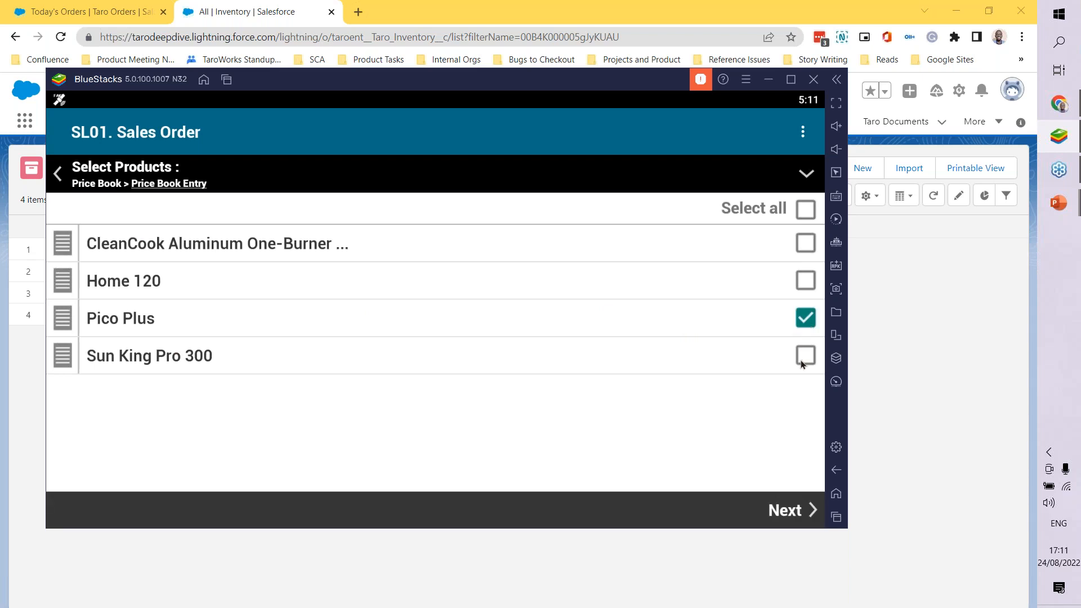
left_click(792, 516)
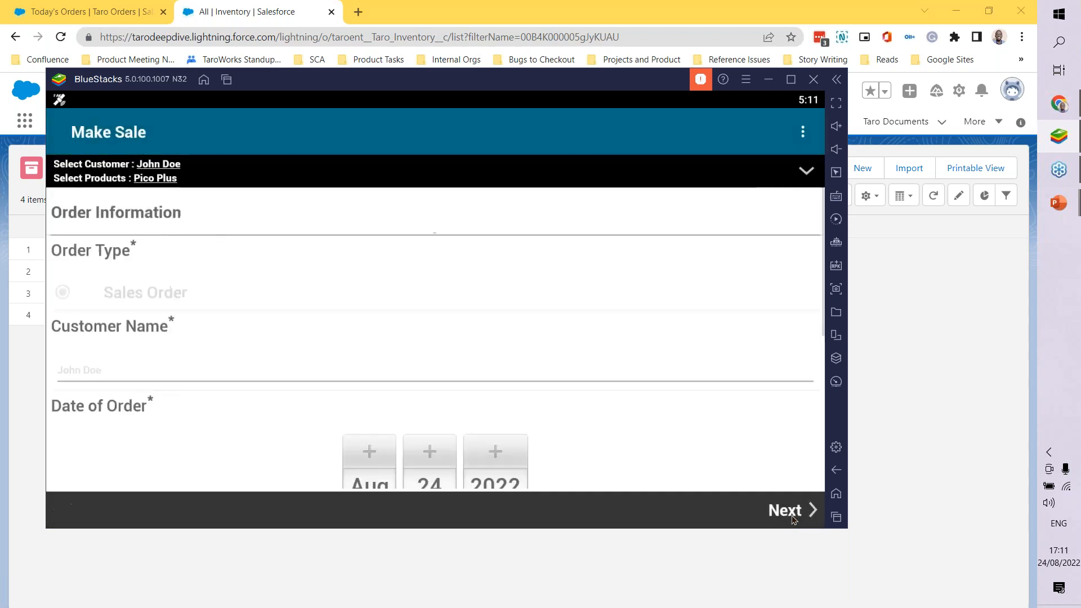
left_click(792, 517)
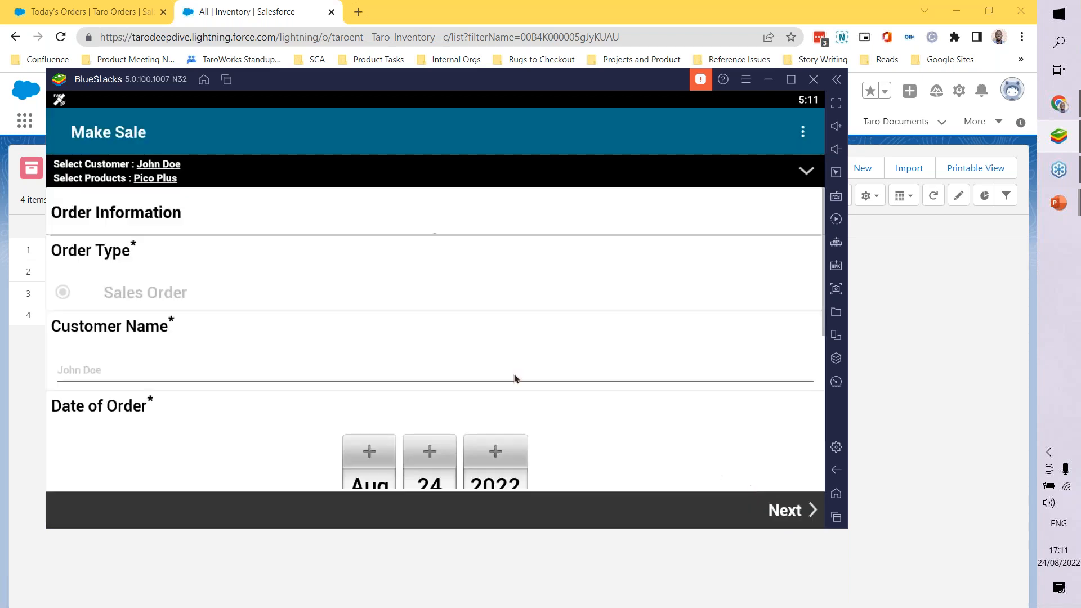
Step: Examine the order type, customer name, order date, expected delivery date and direct order setting in the order information
scroll(482, 289, "down", 2)
scroll(482, 291, "up", 2)
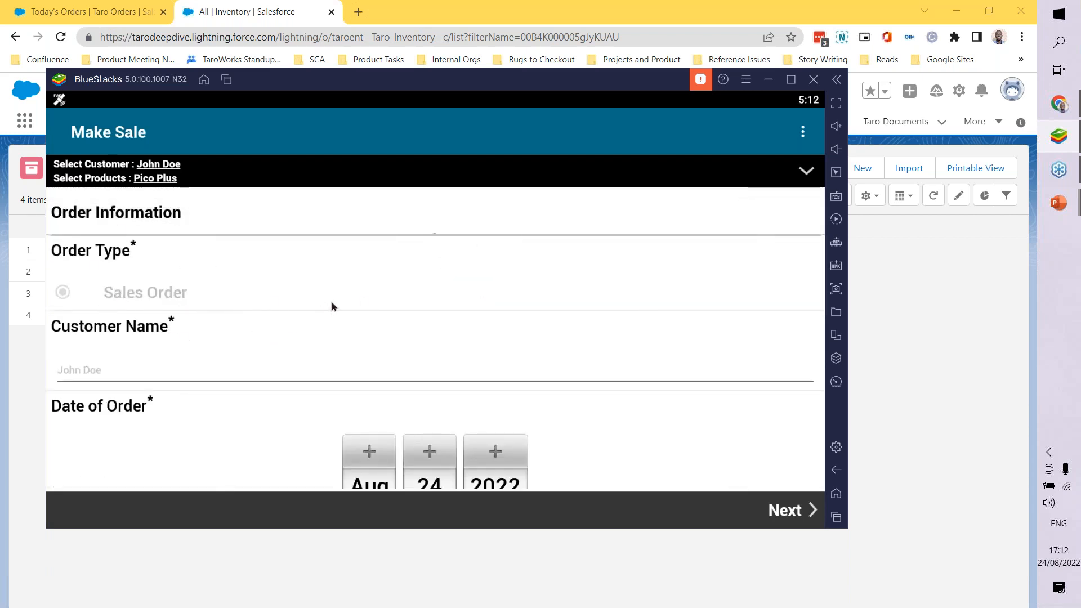
scroll(333, 304, "down", 2)
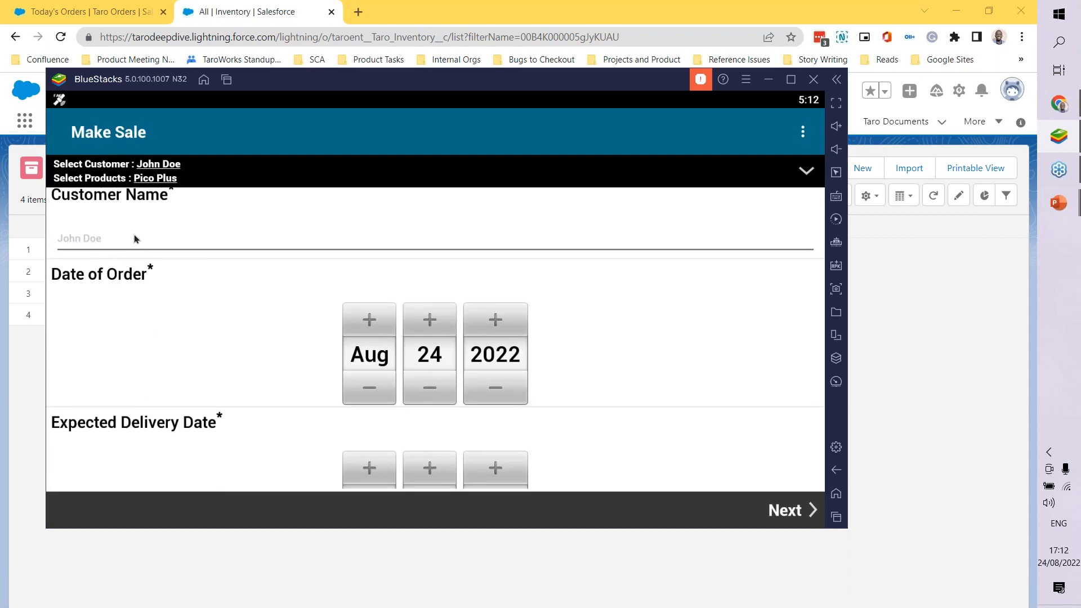
scroll(329, 272, "down", 2)
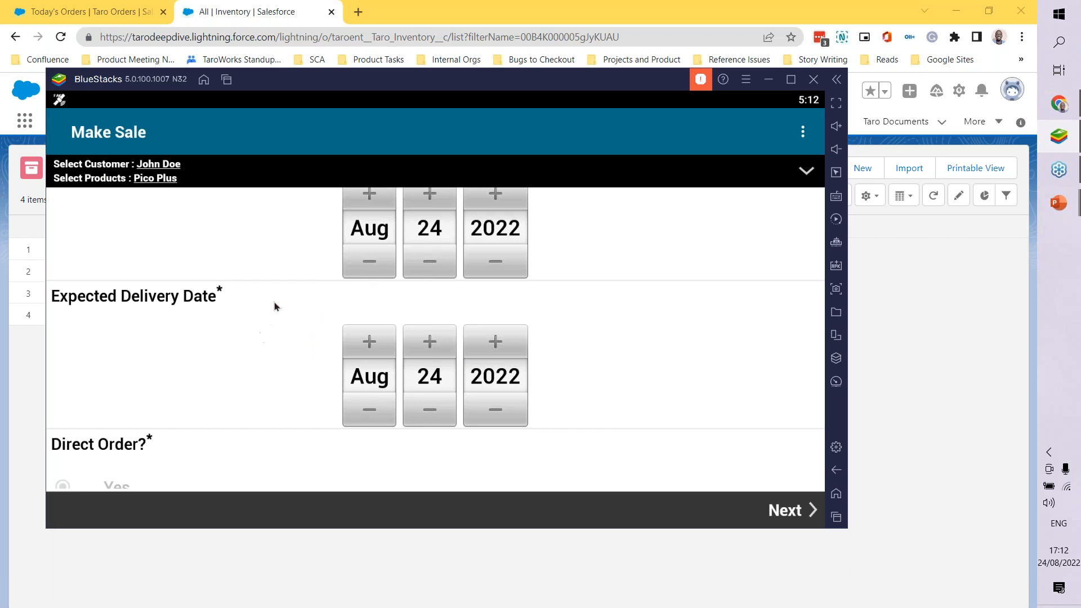
scroll(571, 314, "up", 1)
scroll(217, 301, "up", 1)
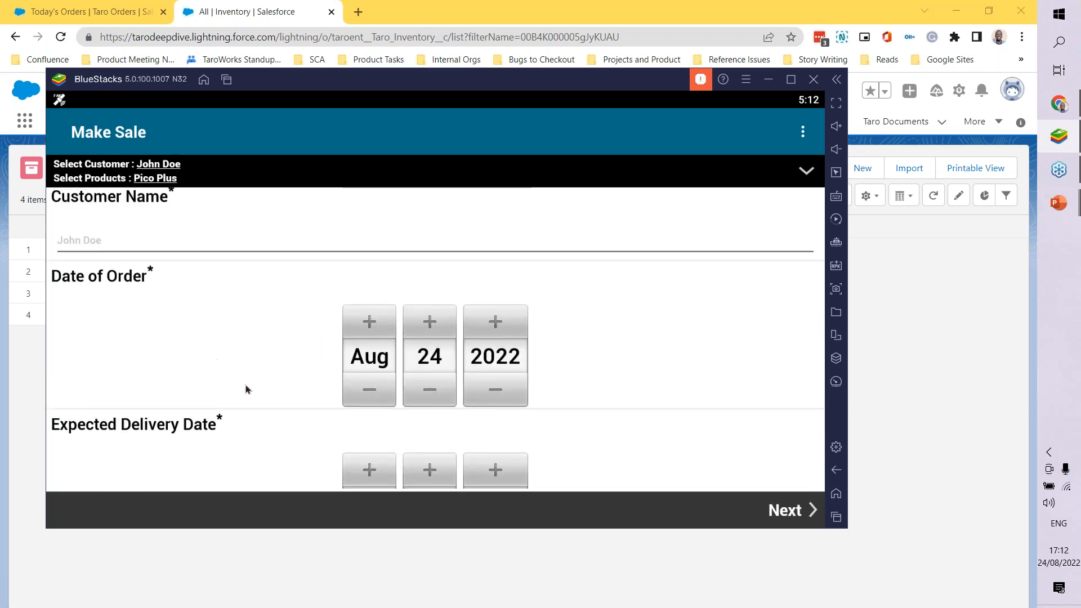
scroll(213, 381, "down", 2)
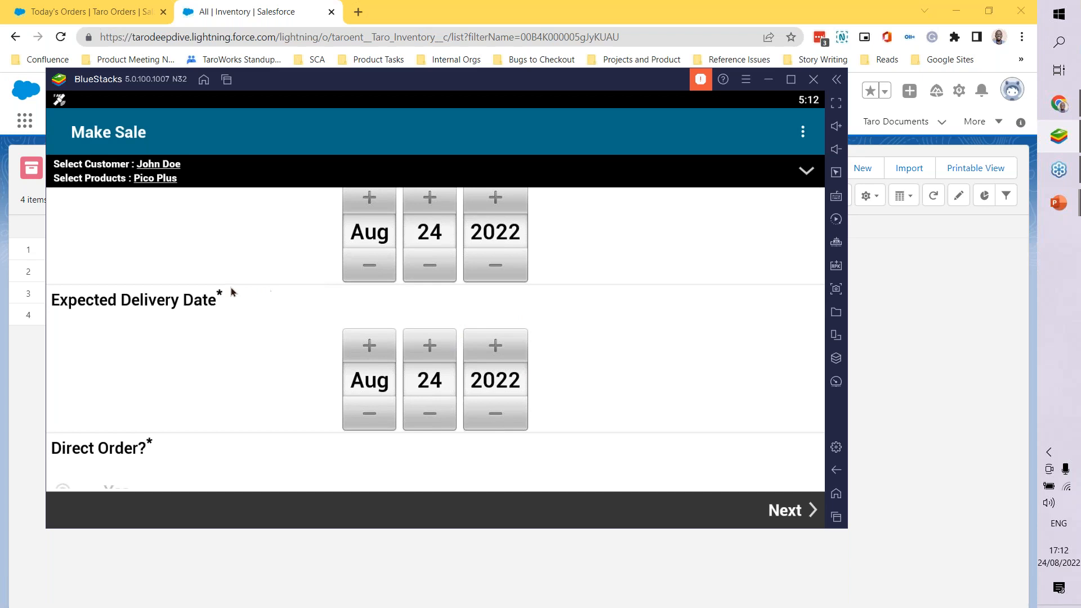
scroll(458, 336, "down", 2)
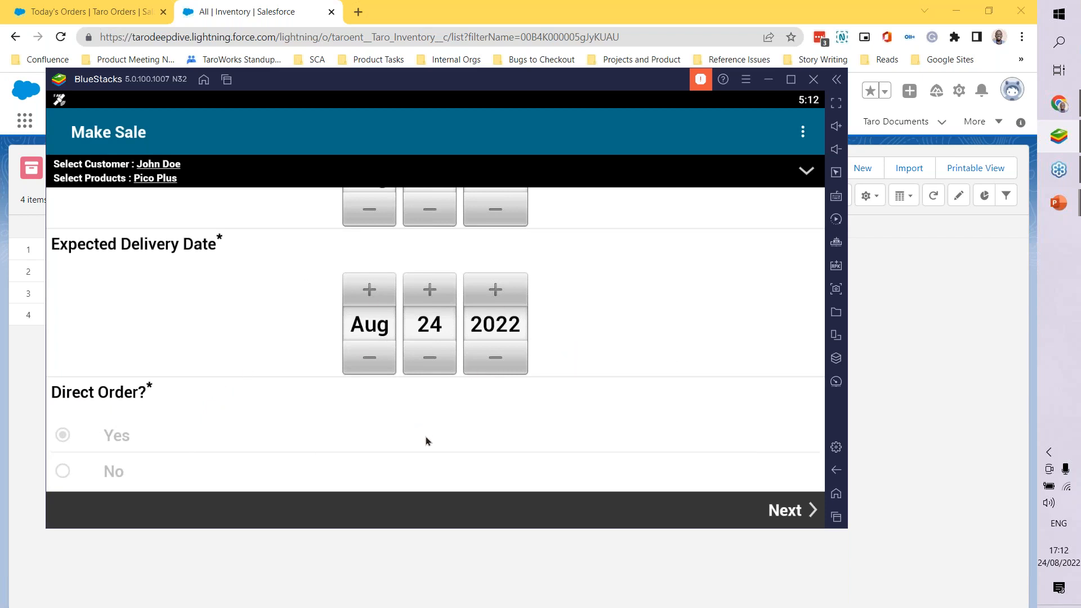
Step: Set the quantity ordered for the Pico Plus line item to 12 and proceed to the line item totals
left_click(789, 517)
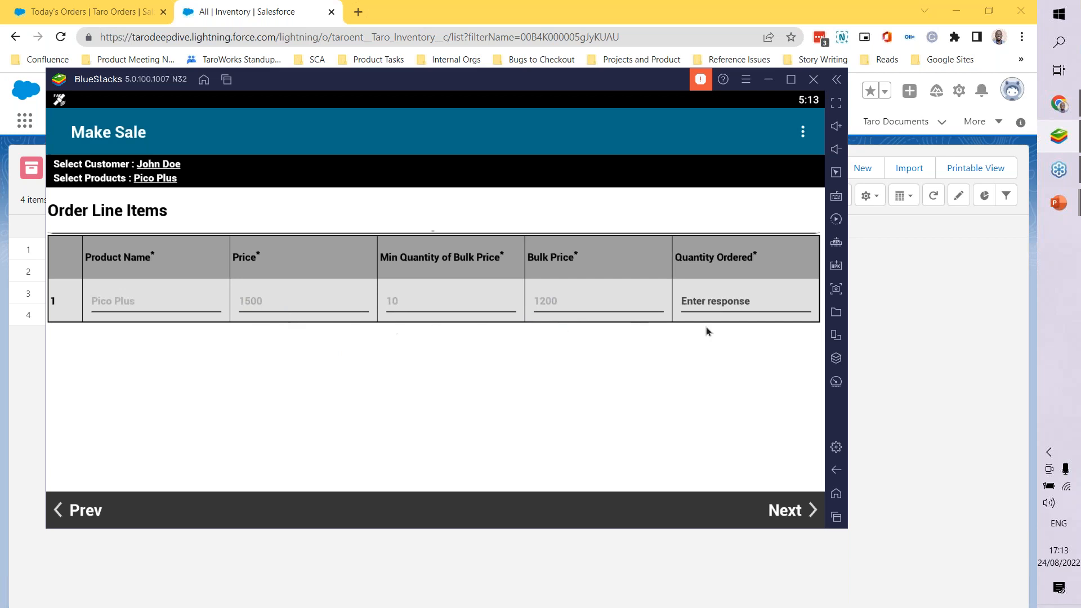
left_click(717, 302)
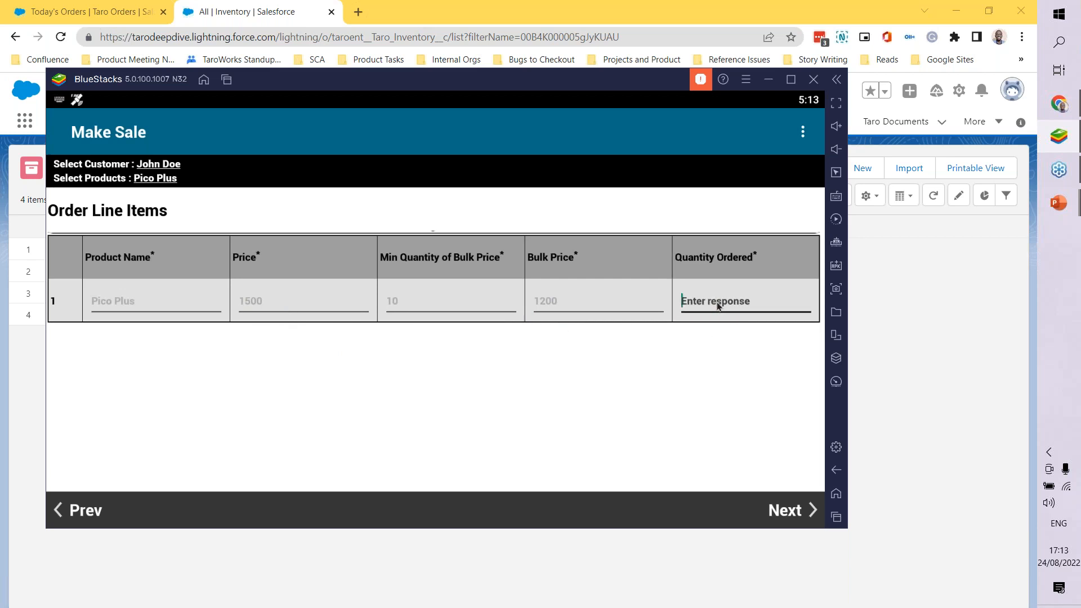
type("12")
left_click(797, 512)
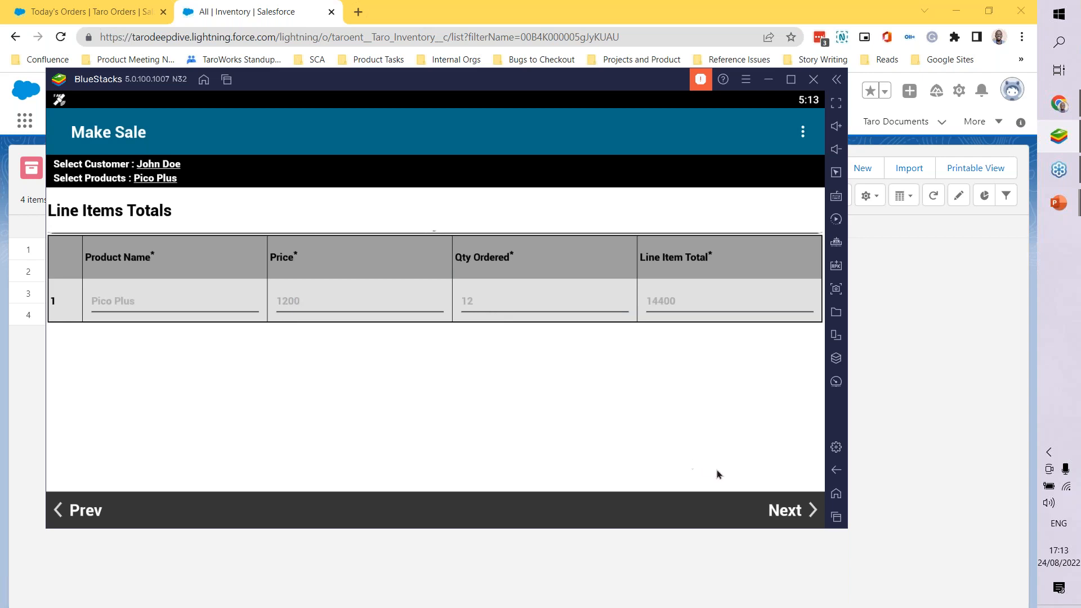
Step: Compare the line item total with the total amount due in the order summary
left_click(783, 516)
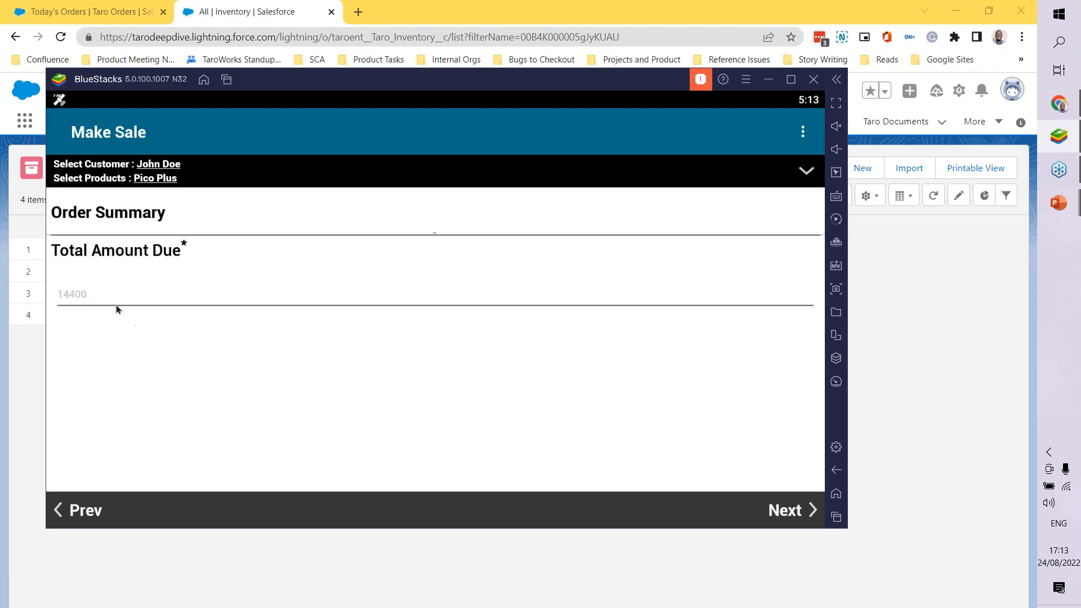
left_click(83, 509)
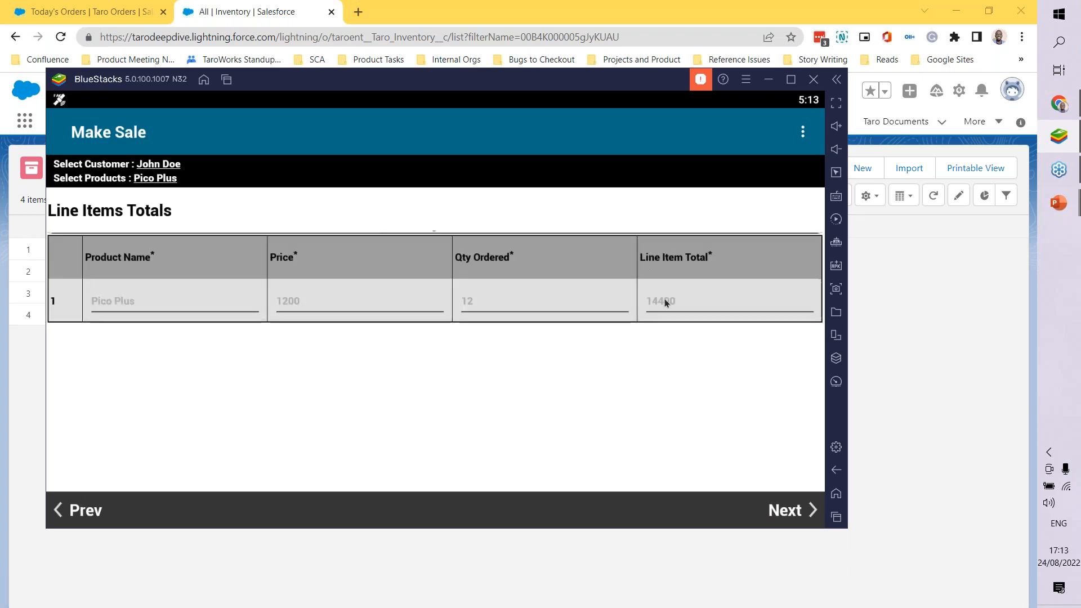
left_click(781, 514)
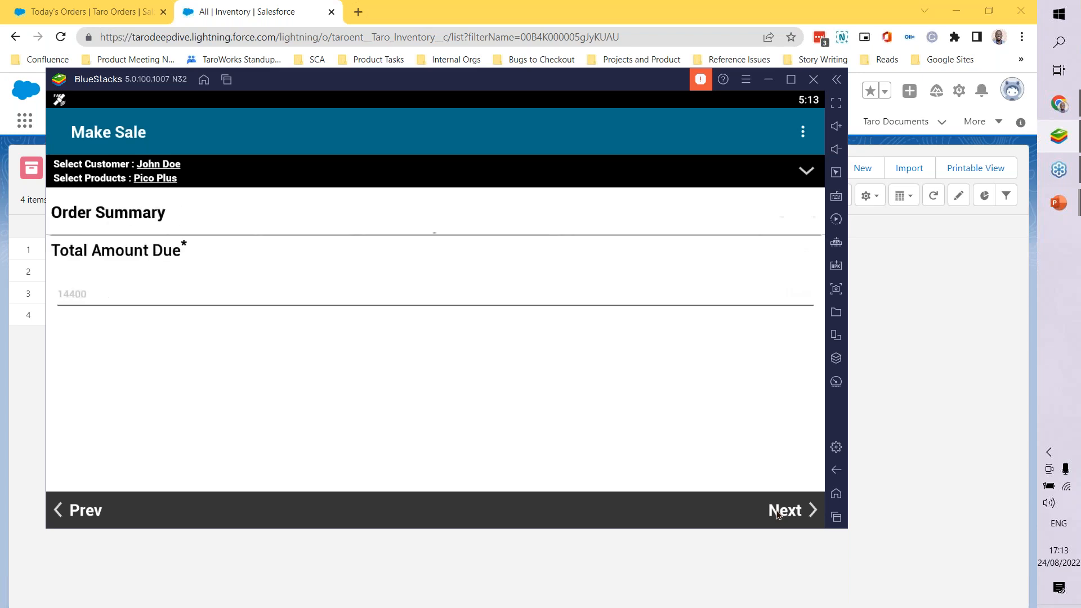
Step: Complete the Make Sale form and immediately sync the finished SL01. Sales Order job to Salesforce
left_click(780, 515)
left_click(781, 512)
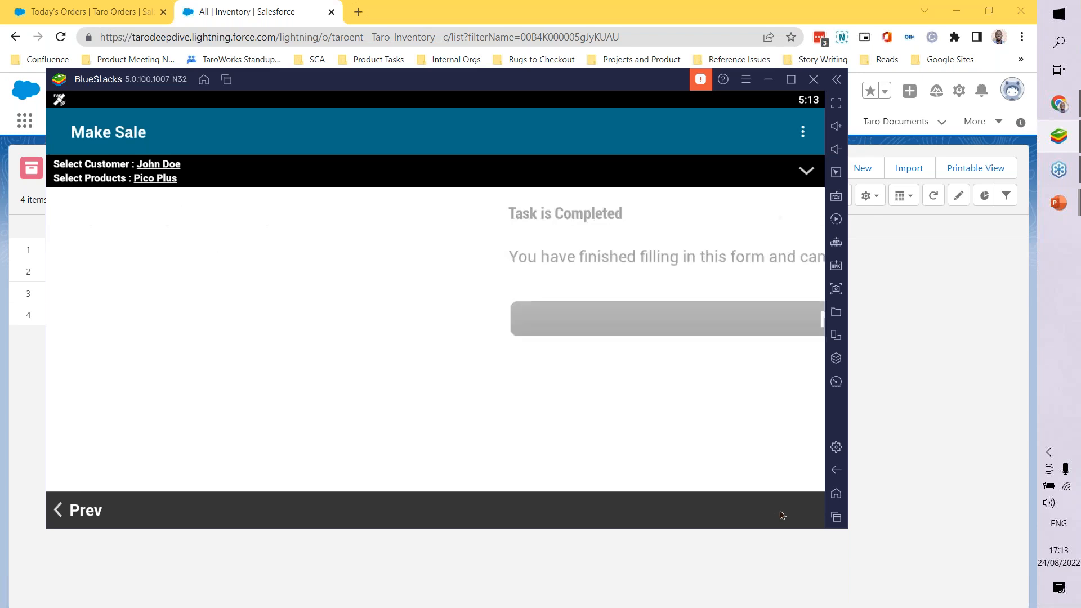
left_click(395, 320)
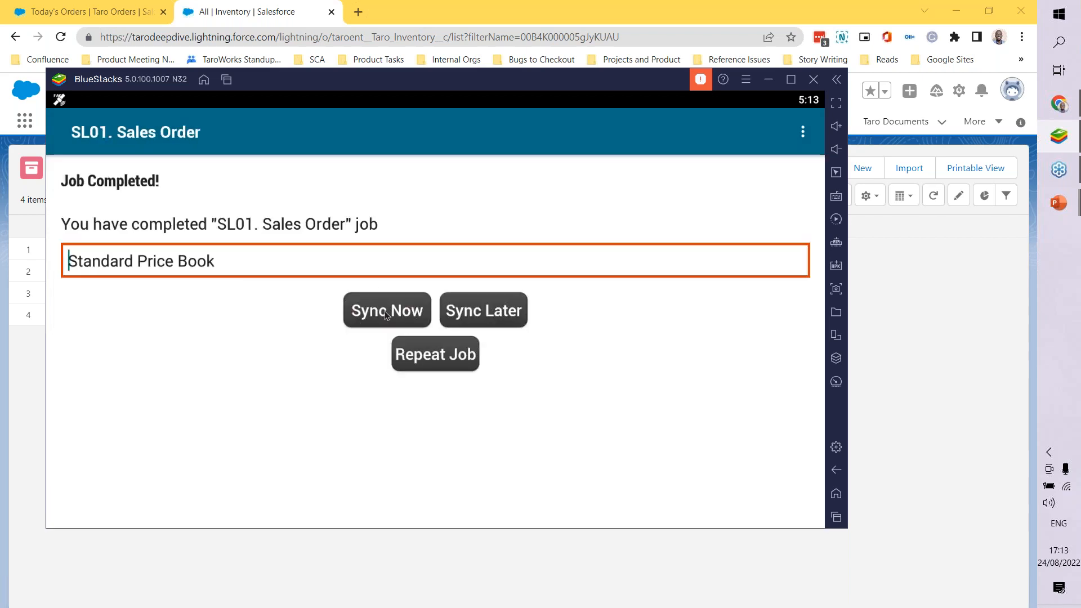
left_click(386, 315)
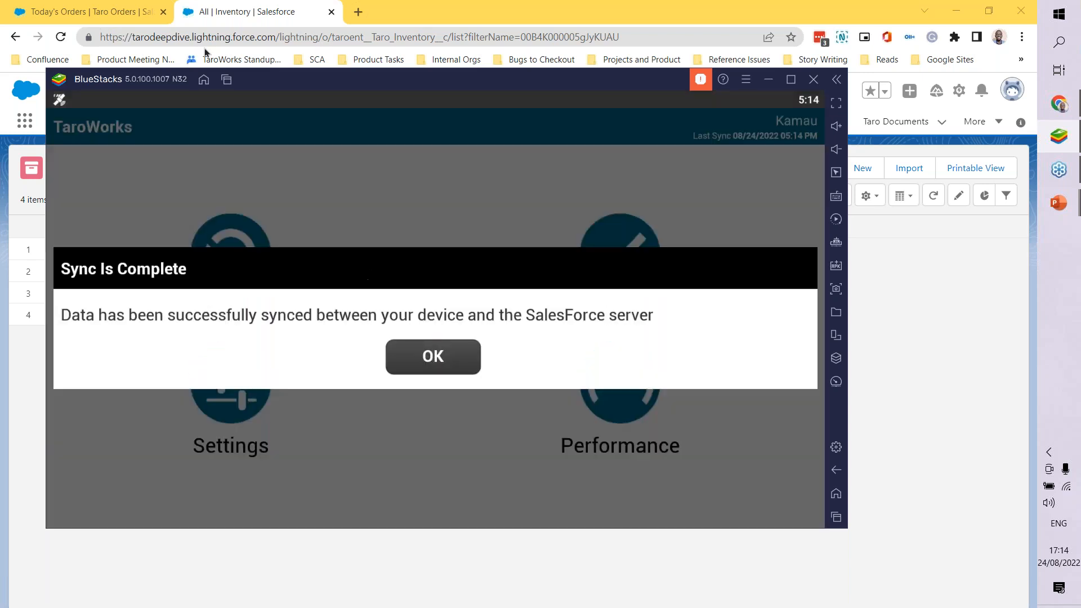
Step: Switch to Chrome and reload the Today's Orders list of Taro Orders to look for the synced order
left_click(120, 7)
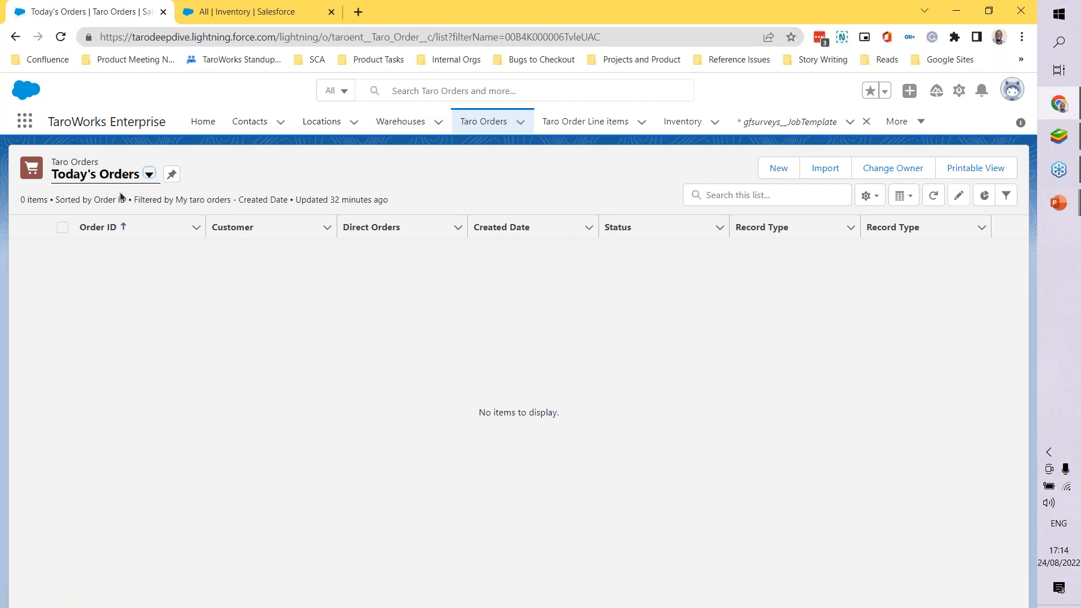
left_click(60, 37)
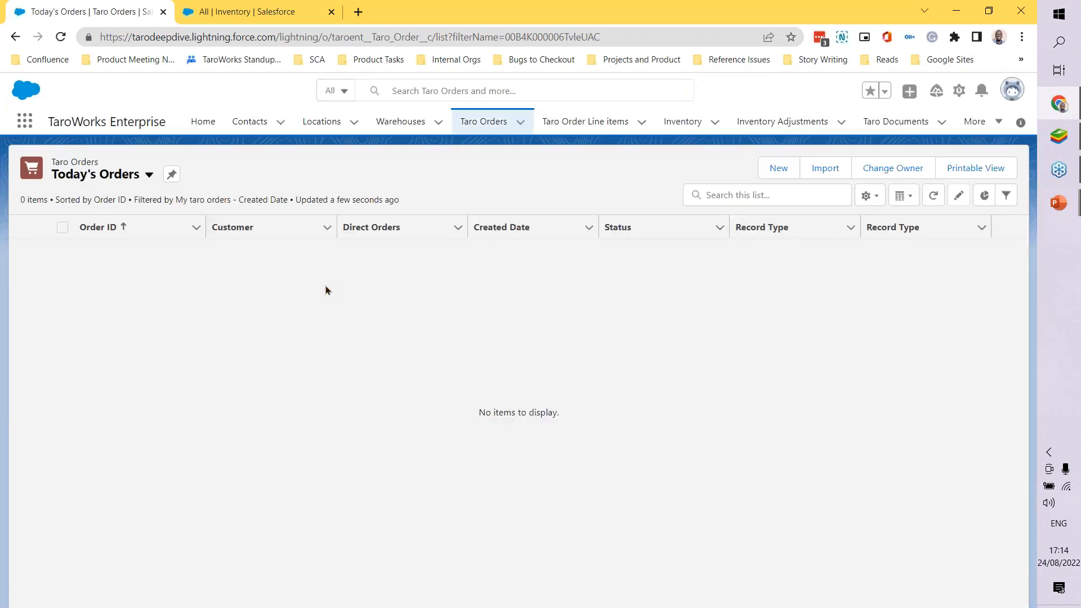
left_click(63, 44)
Step: Set the Today's Orders list view's owner filter to All taro orders, save it and close the filters
left_click(870, 197)
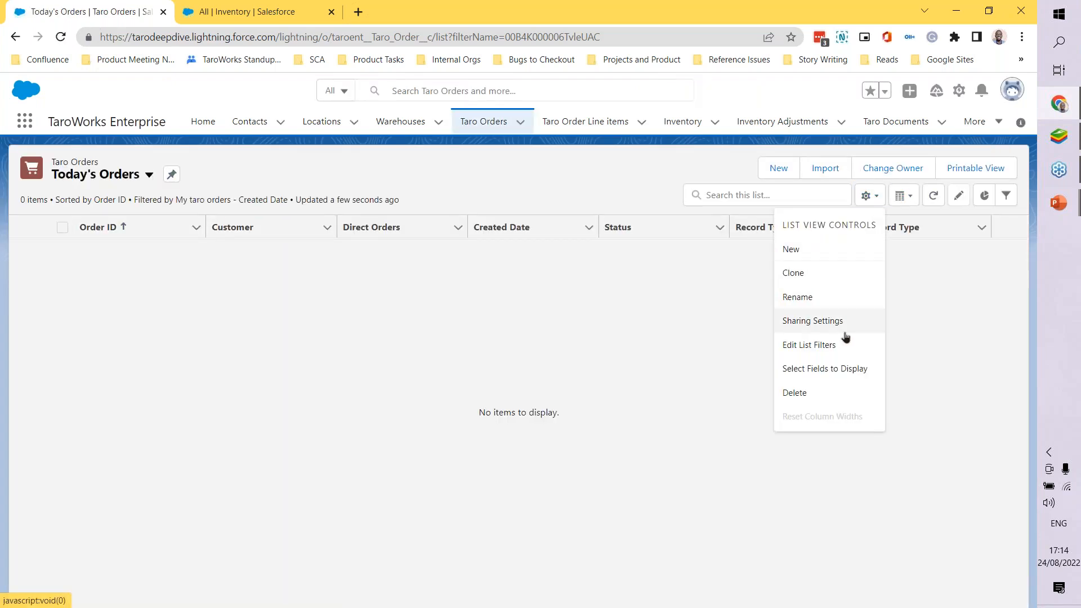
left_click(1000, 203)
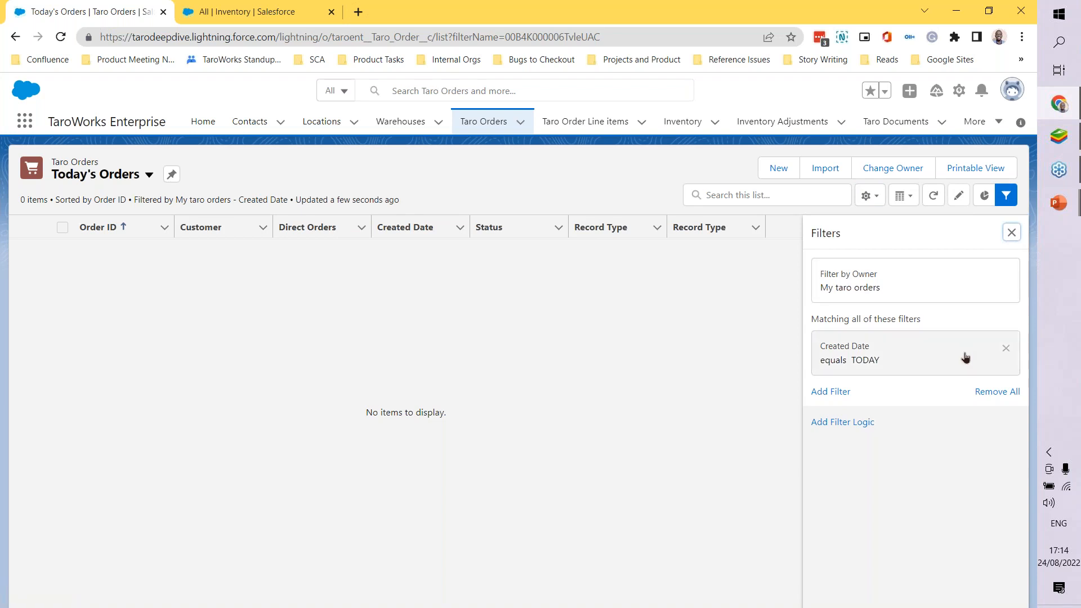
left_click(922, 292)
left_click(534, 248)
left_click(754, 326)
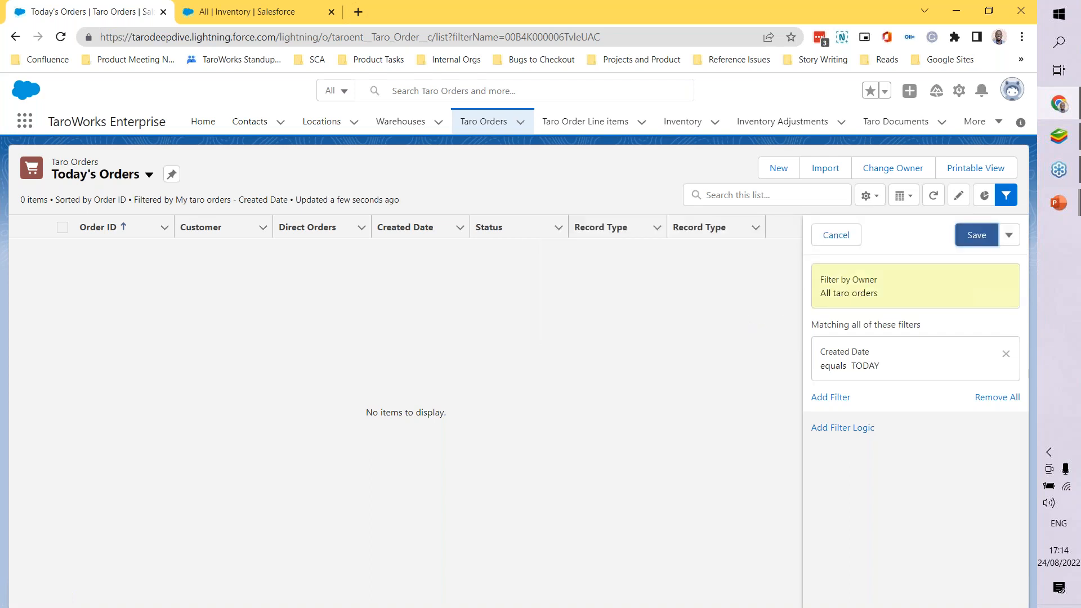
left_click(964, 243)
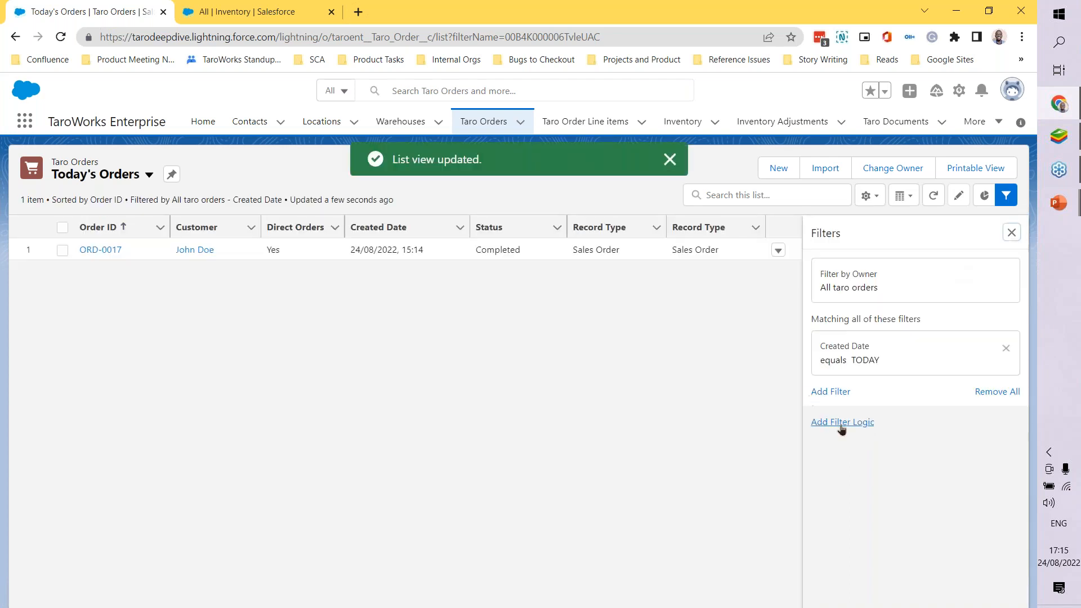
left_click(1011, 233)
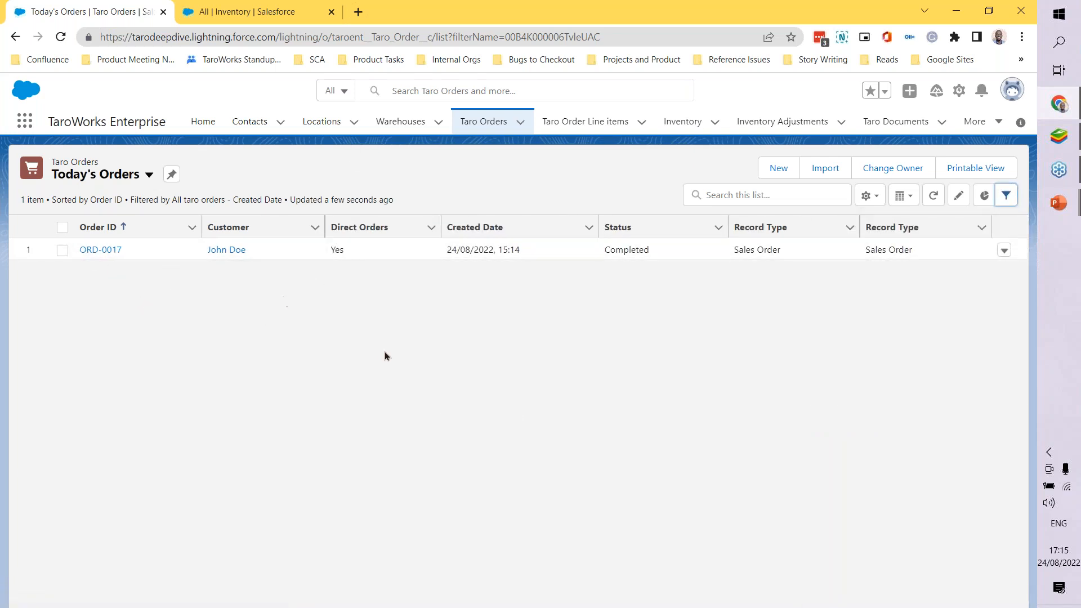
Step: Add Total Qty Ordered to the visible fields of the Today's Orders list view
left_click(870, 196)
left_click(825, 368)
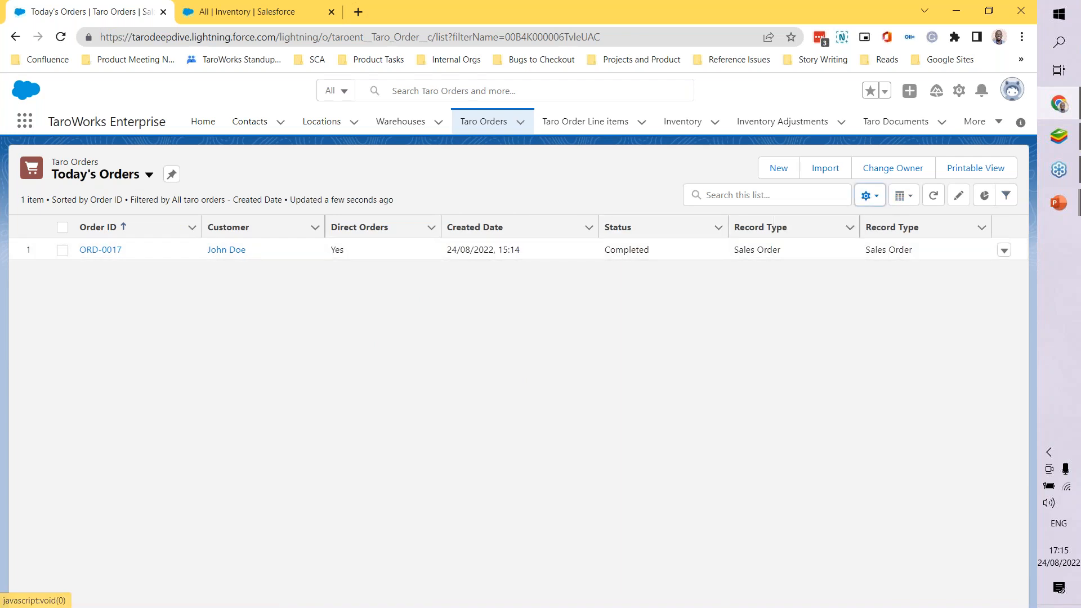
scroll(476, 357, "down", 5)
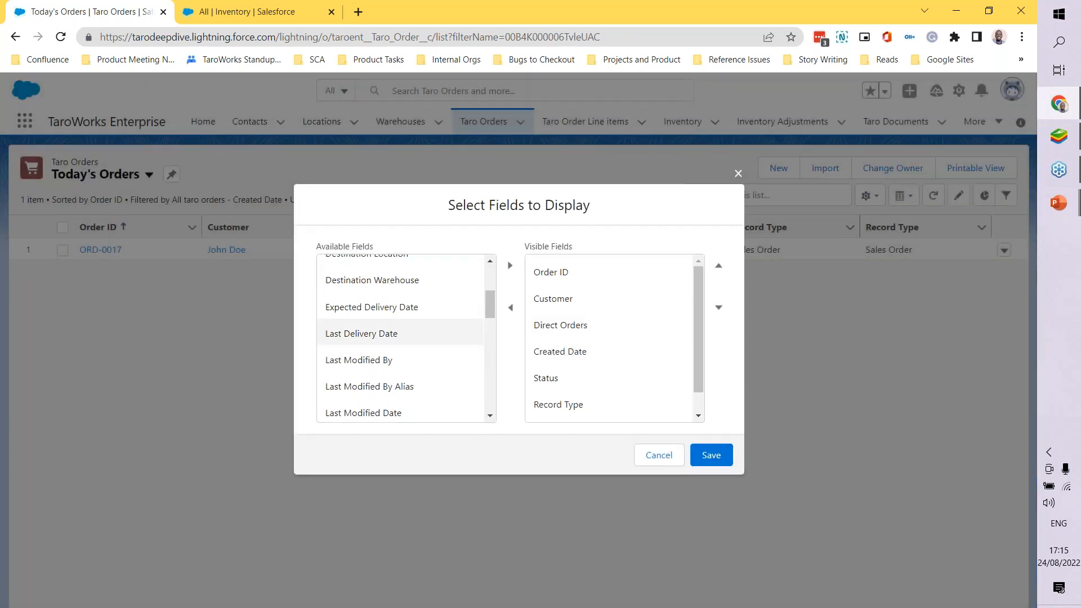
scroll(476, 360, "down", 4)
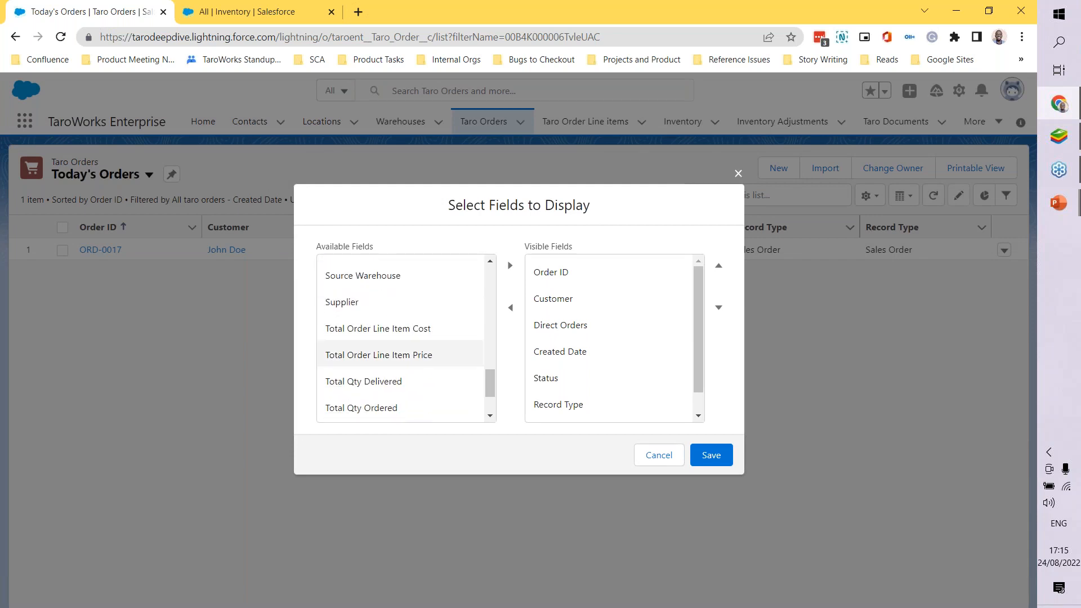
scroll(393, 344, "down", 1)
left_click(393, 338)
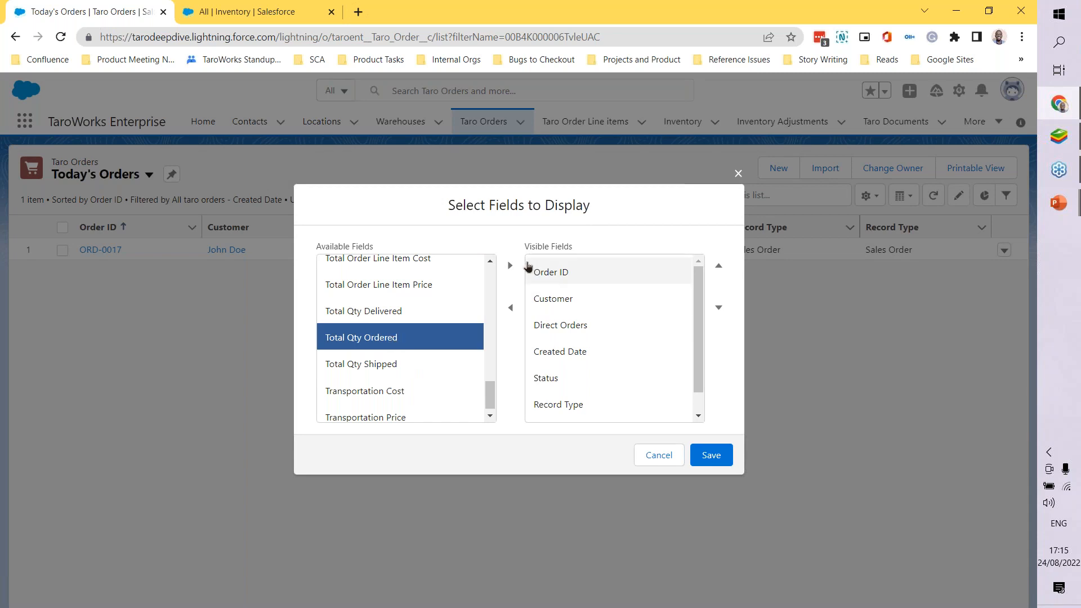
left_click(510, 265)
Step: Remove the duplicate Record Type from the visible fields and save the field selection
scroll(616, 348, "down", 1)
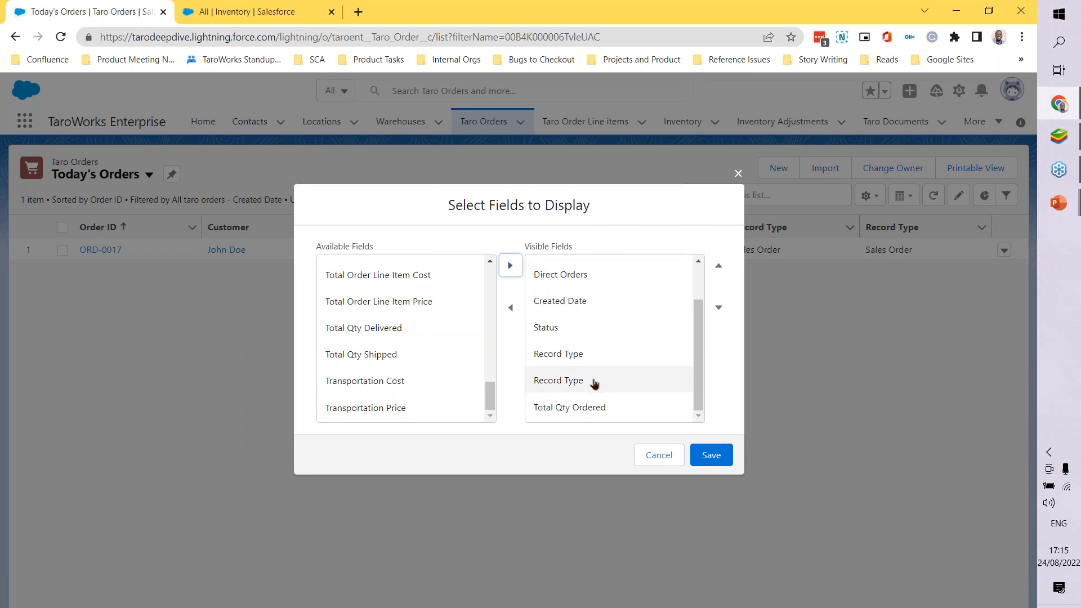
left_click(588, 383)
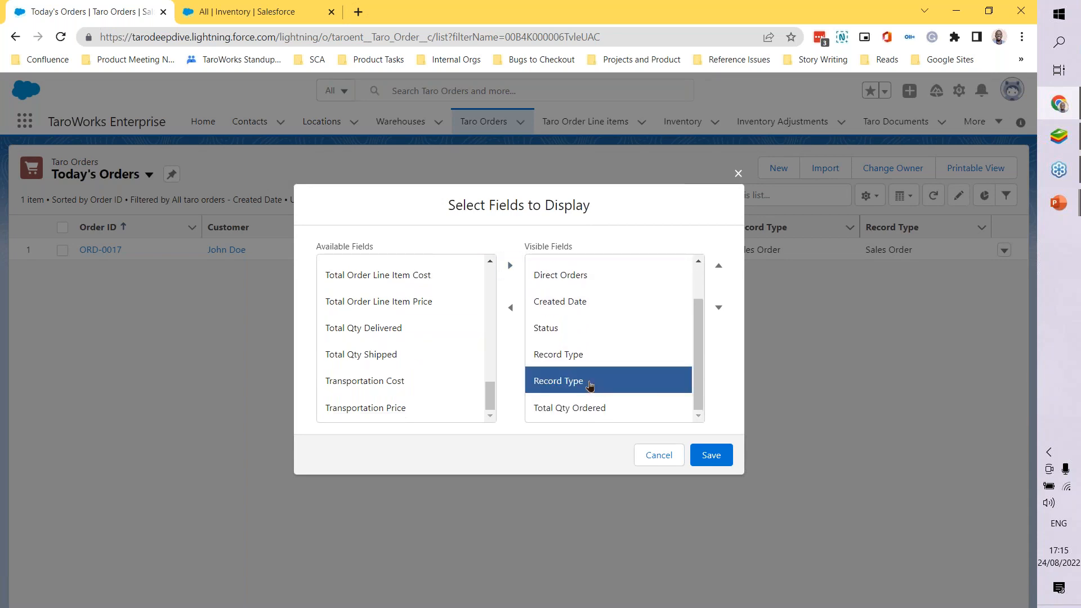
left_click(513, 309)
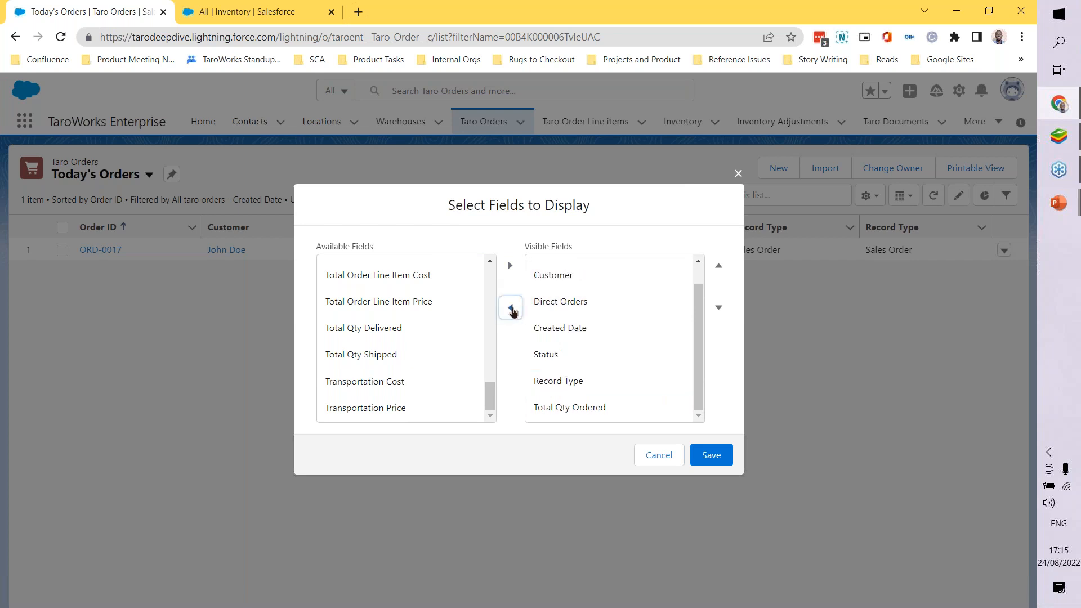
left_click(715, 460)
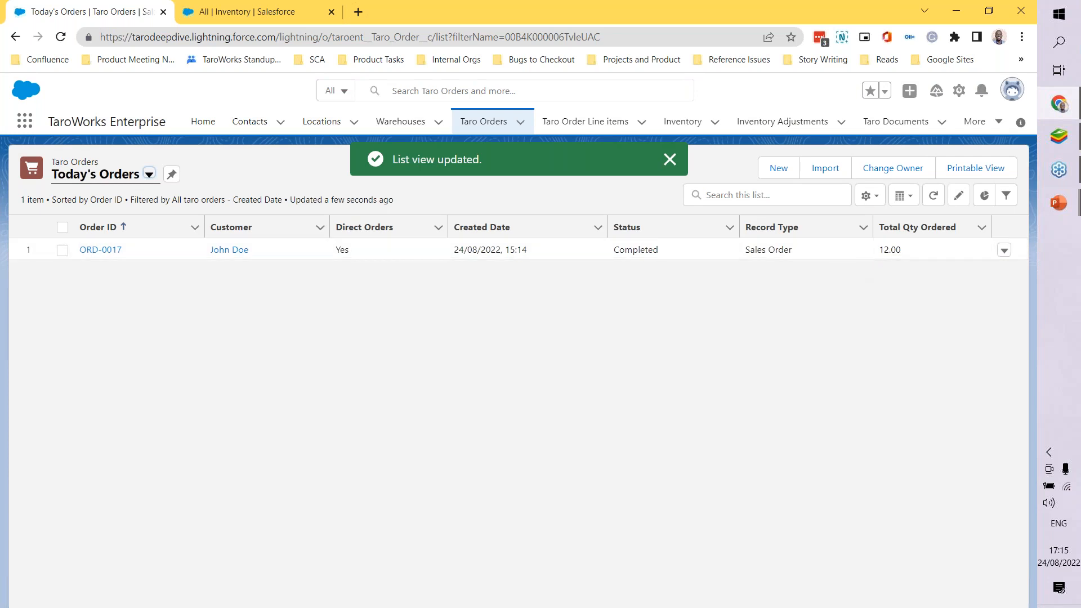
Step: Add Total Order Line Item Price to the Today's Orders list view's visible fields and save the selection
left_click(870, 195)
left_click(825, 372)
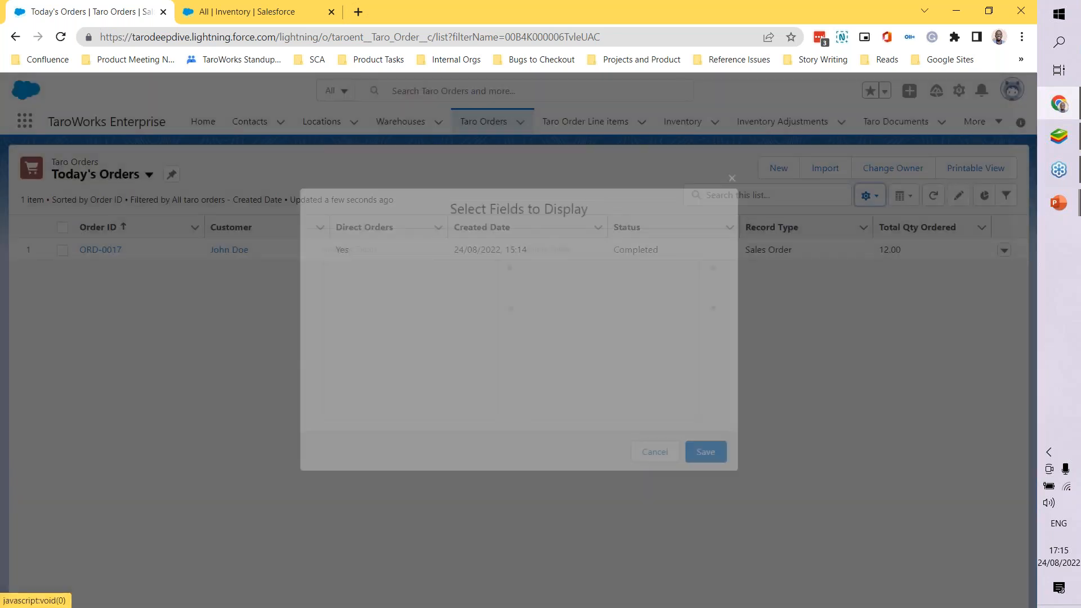
scroll(642, 337, "down", 1)
scroll(403, 354, "down", 15)
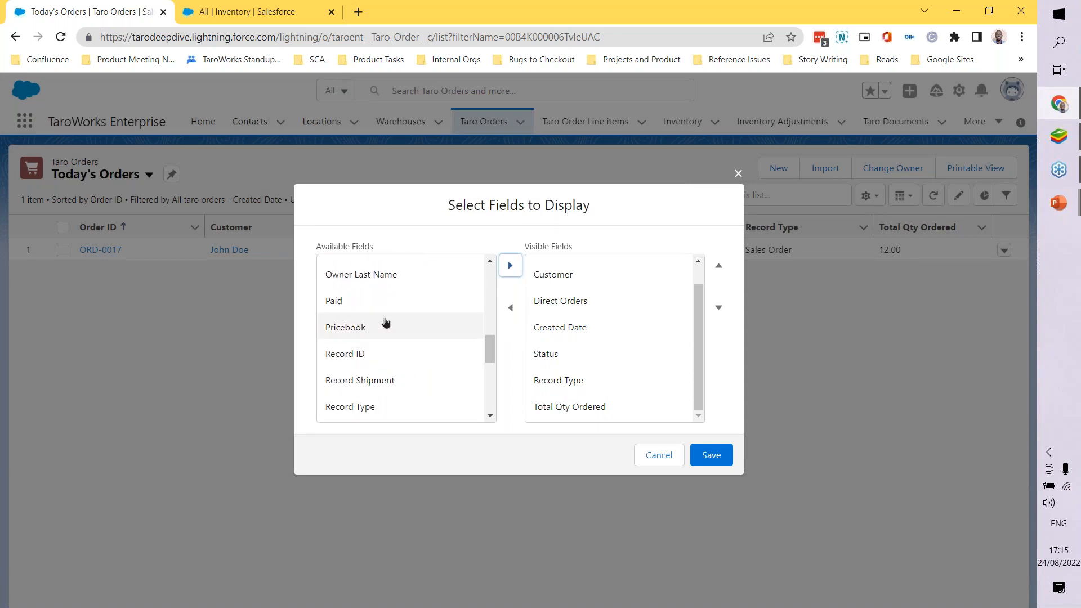
scroll(411, 366, "up", 3)
scroll(412, 367, "down", 8)
scroll(411, 367, "down", 2)
scroll(412, 371, "up", 2)
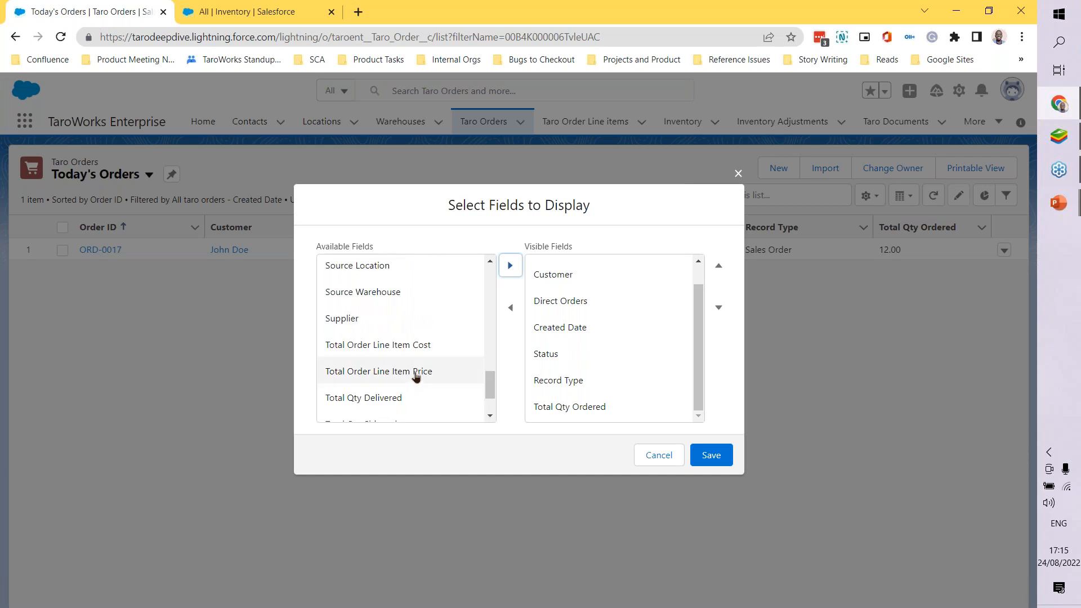
left_click(417, 351)
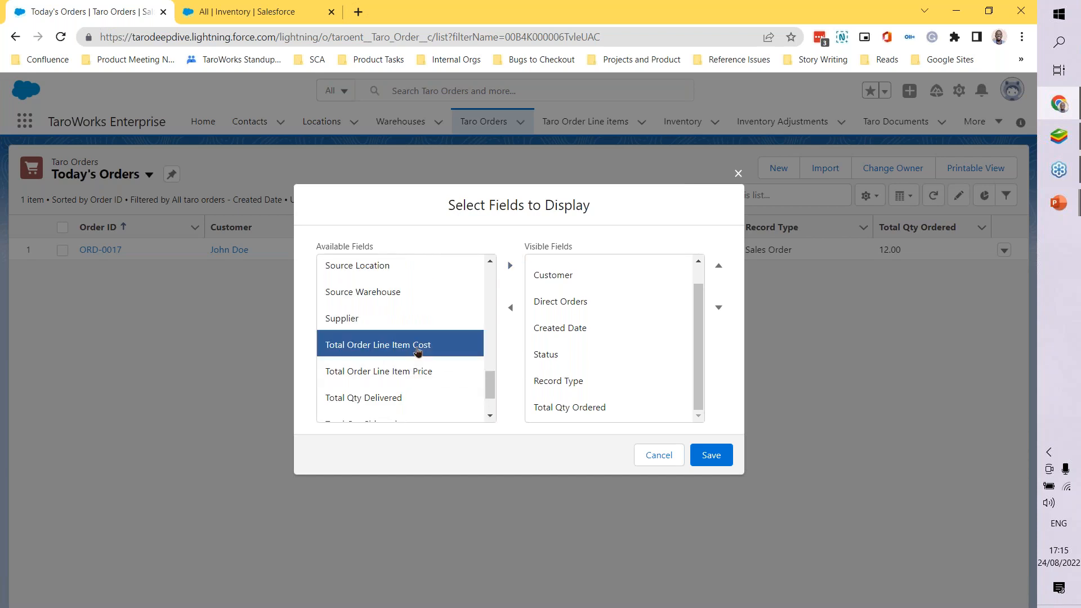
left_click(441, 370)
left_click(510, 262)
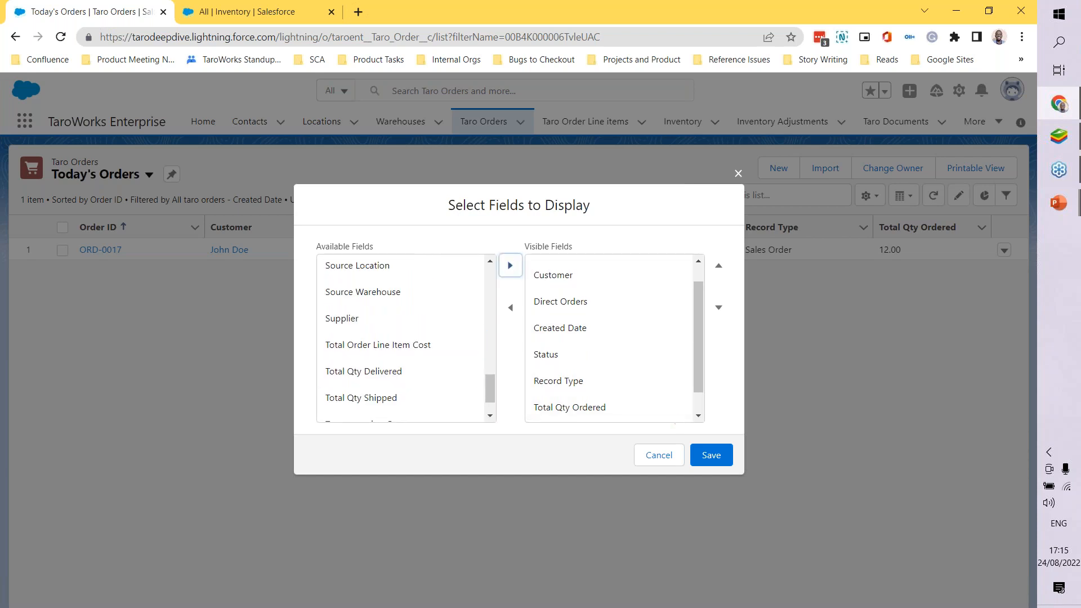
left_click(710, 454)
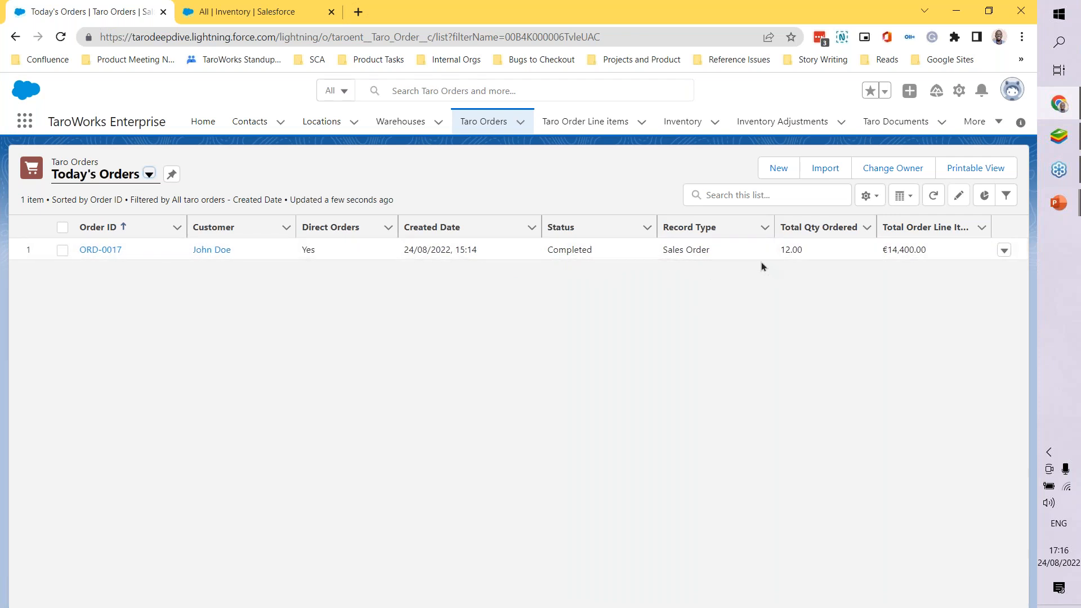
Step: Duplicate the All Inventory browser tab and compare the Pico Plus quantities in the old and freshly loaded lists
left_click(259, 13)
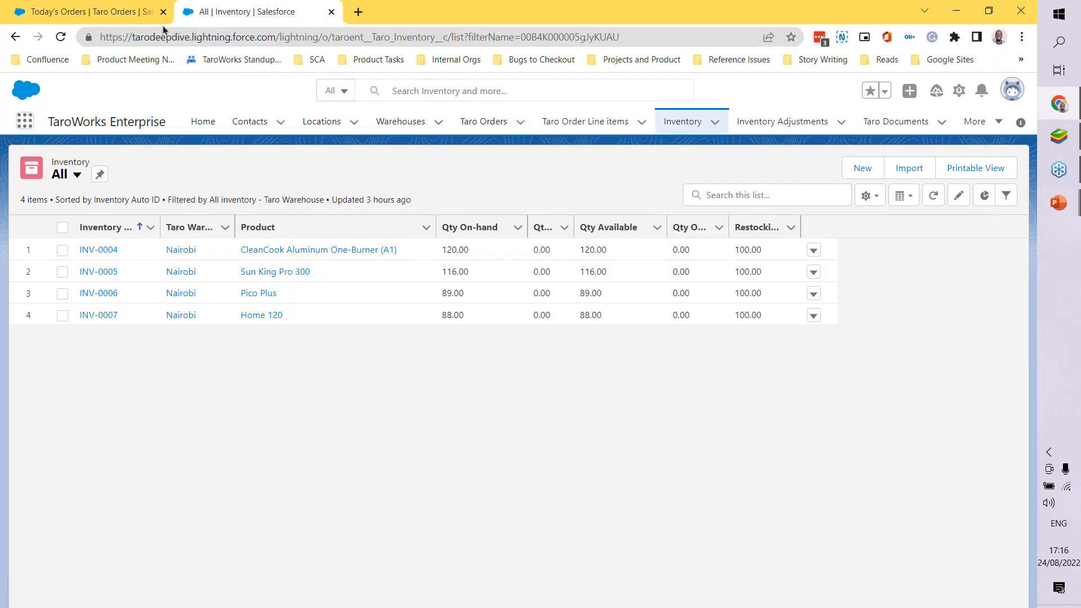
left_click(123, 16)
left_click(228, 17)
right_click(248, 16)
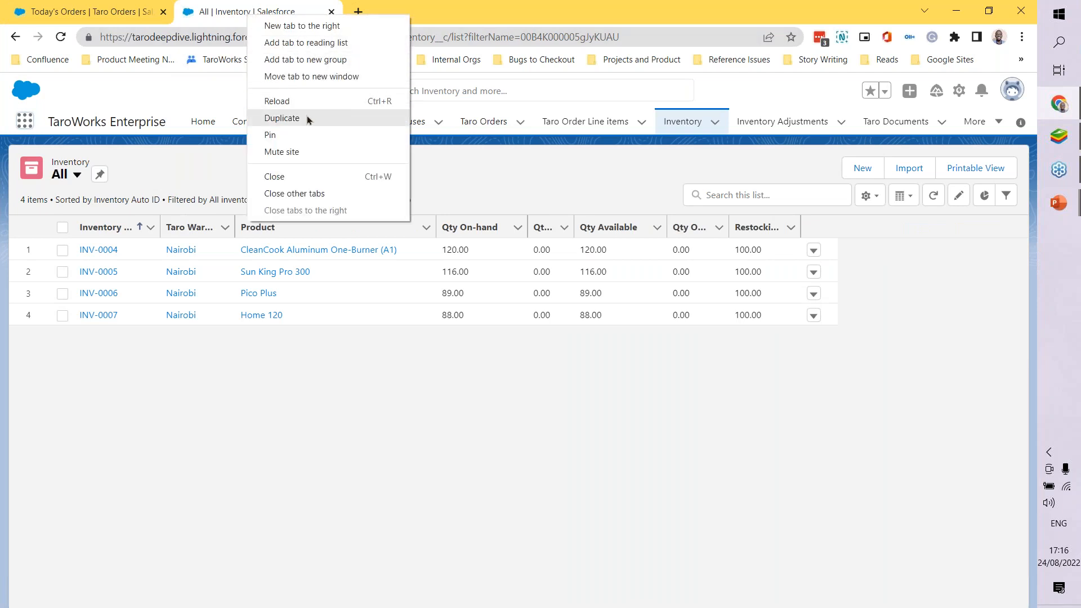
left_click(306, 116)
left_click(274, 12)
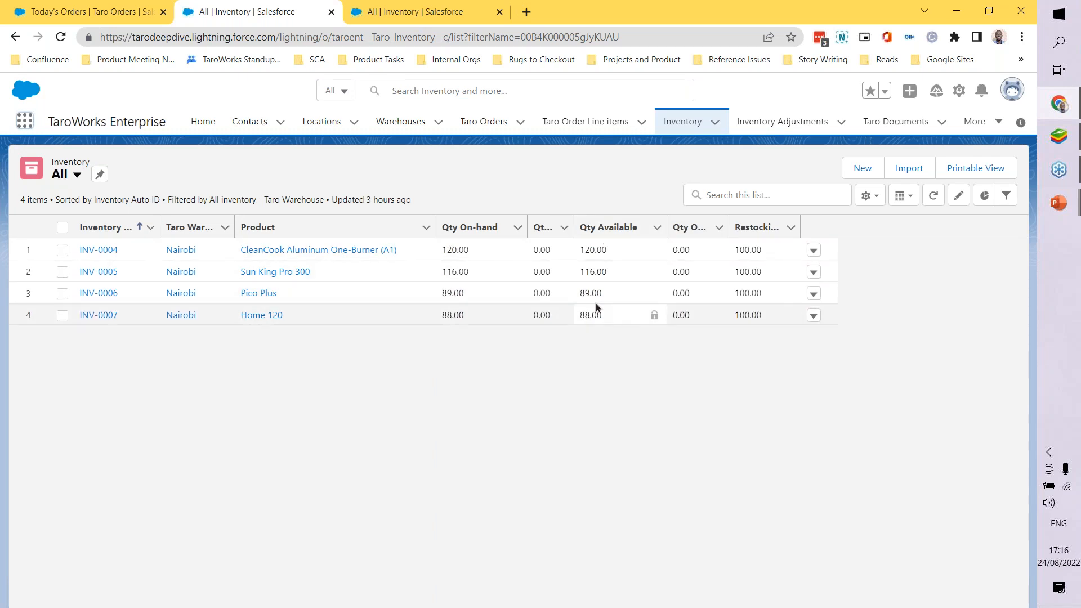
left_click(386, 15)
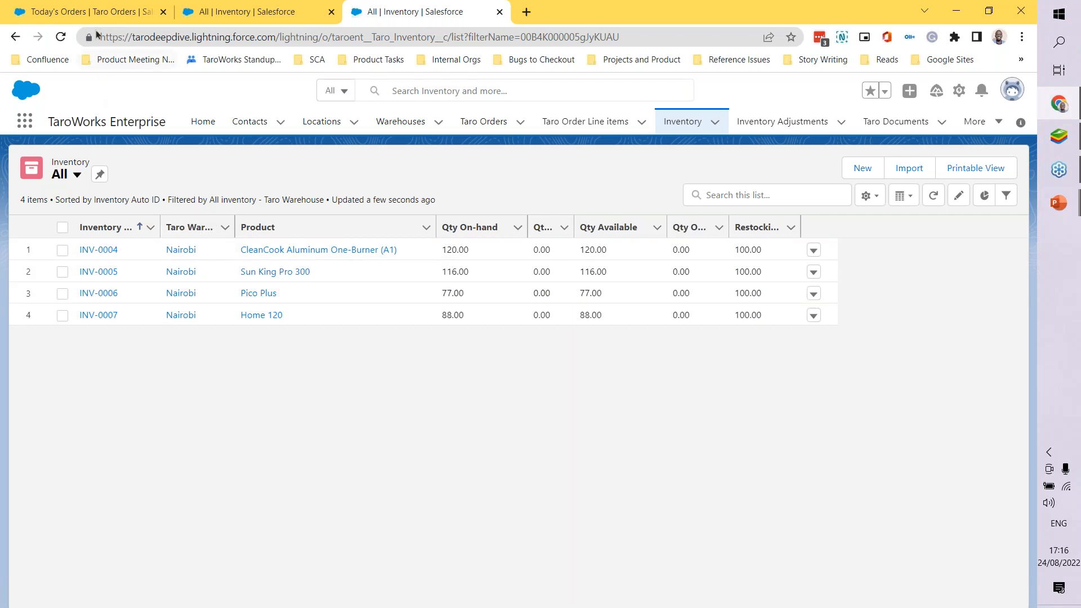
Step: Open the sales order from the Today's Orders list in a new browser tab and switch to it
left_click(97, 12)
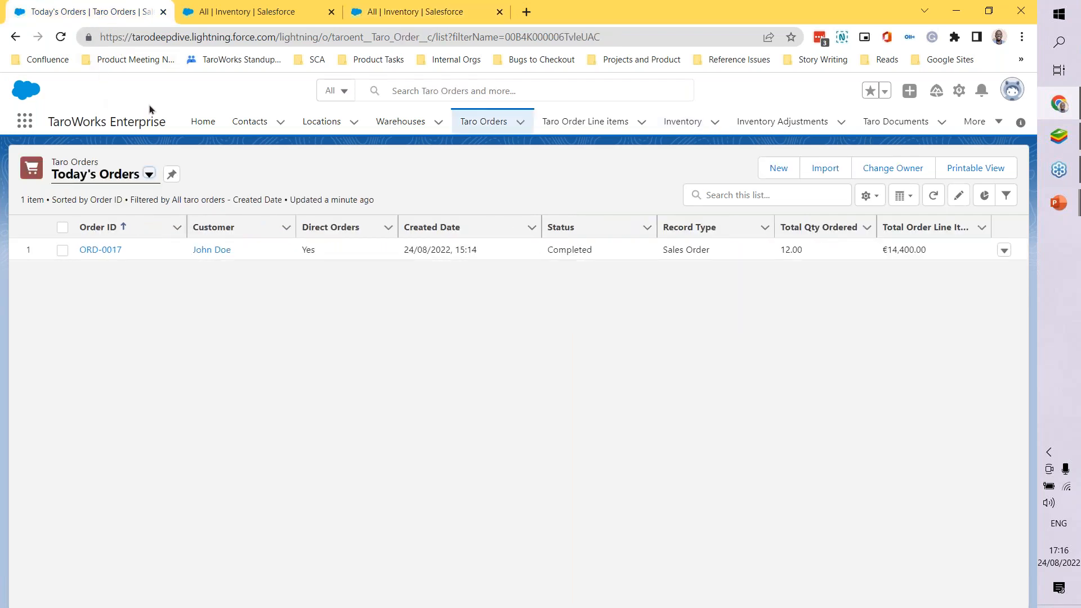
right_click(108, 251)
left_click(126, 260)
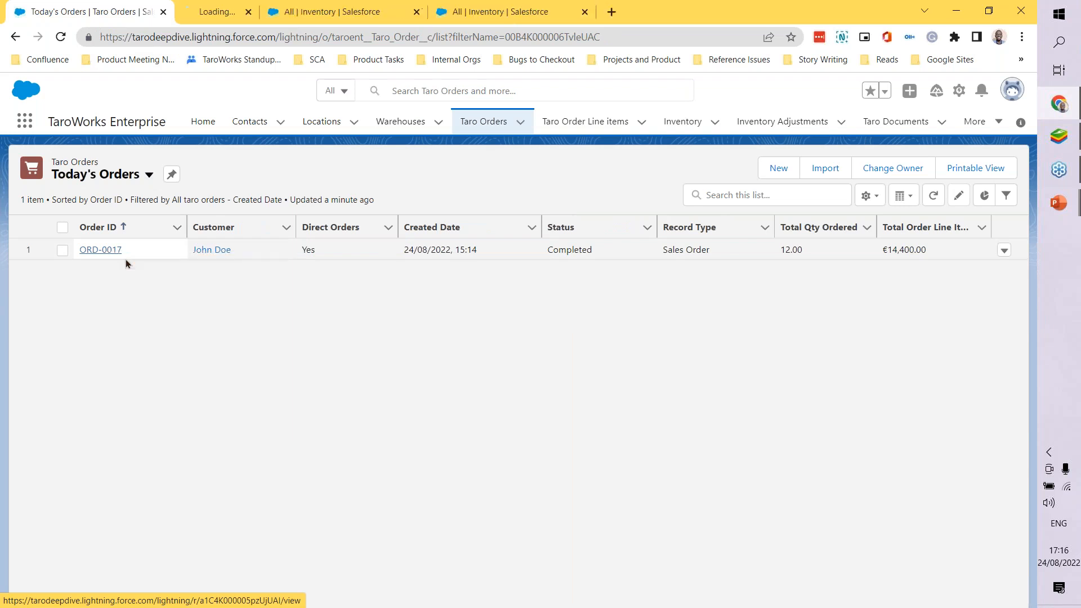
left_click(225, 14)
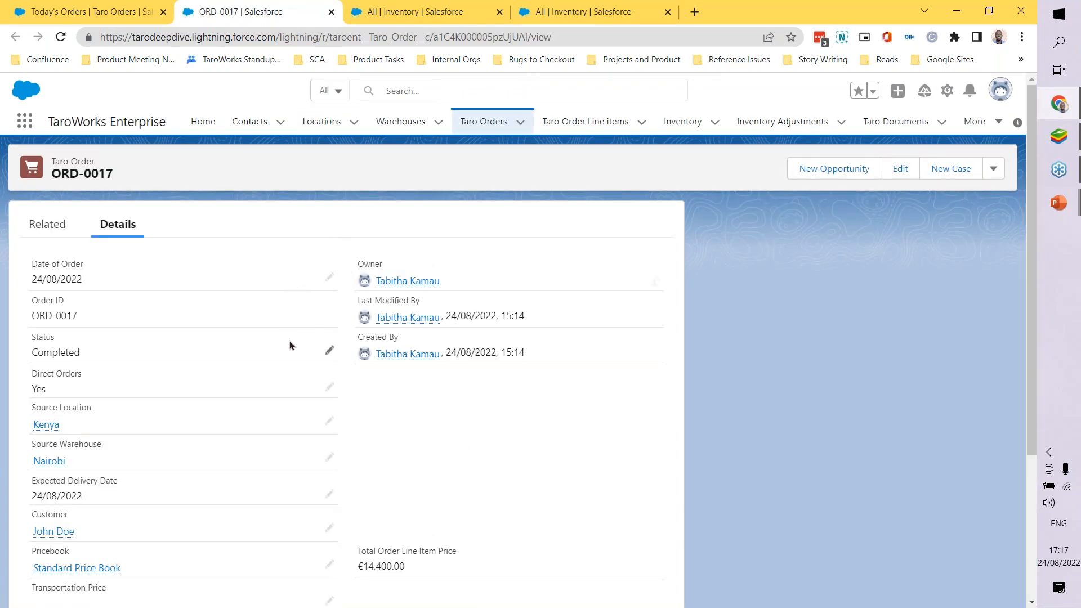
Step: Examine the order's details, including its ID, status, source warehouse, pricebook, line item price and Order Summary quantities
scroll(290, 345, "down", 3)
scroll(290, 345, "up", 3)
scroll(290, 345, "up", 1)
scroll(75, 329, "down", 1)
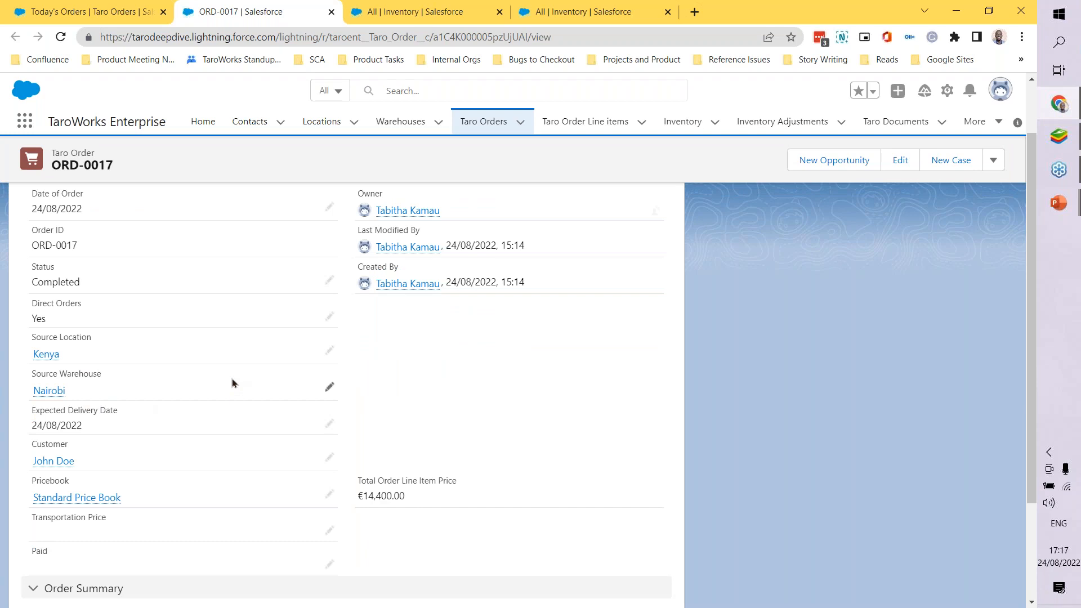
scroll(232, 378, "down", 1)
scroll(231, 378, "down", 1)
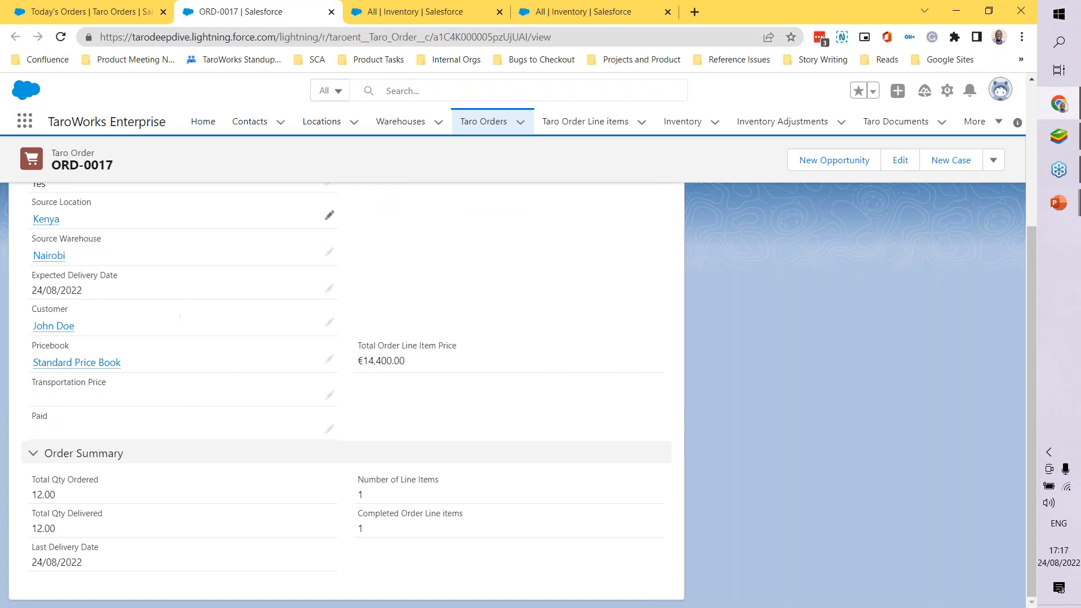
scroll(174, 299, "up", 4)
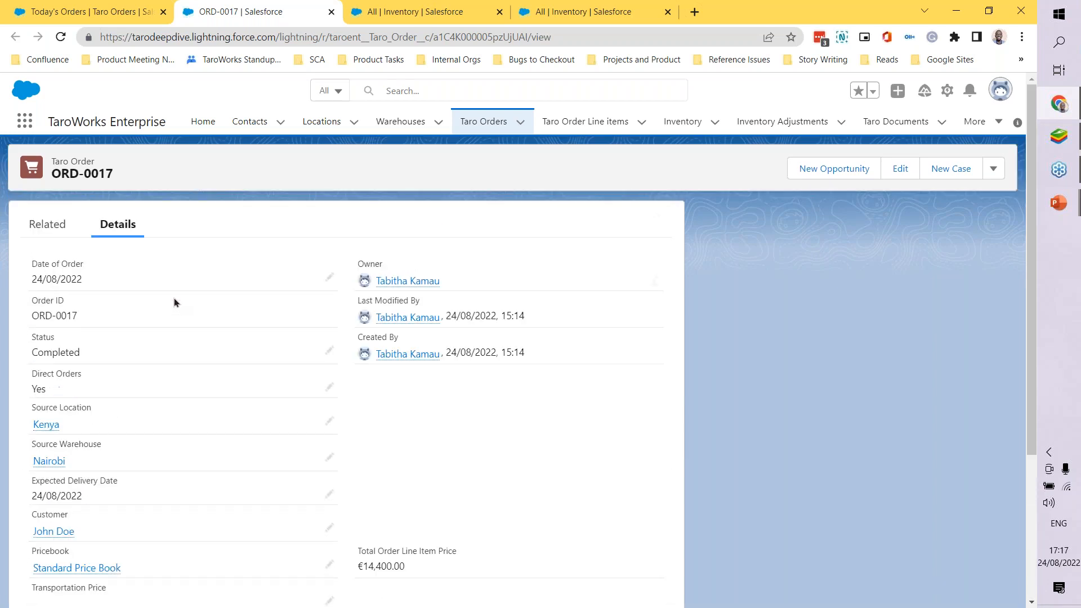
triple_click(63, 315)
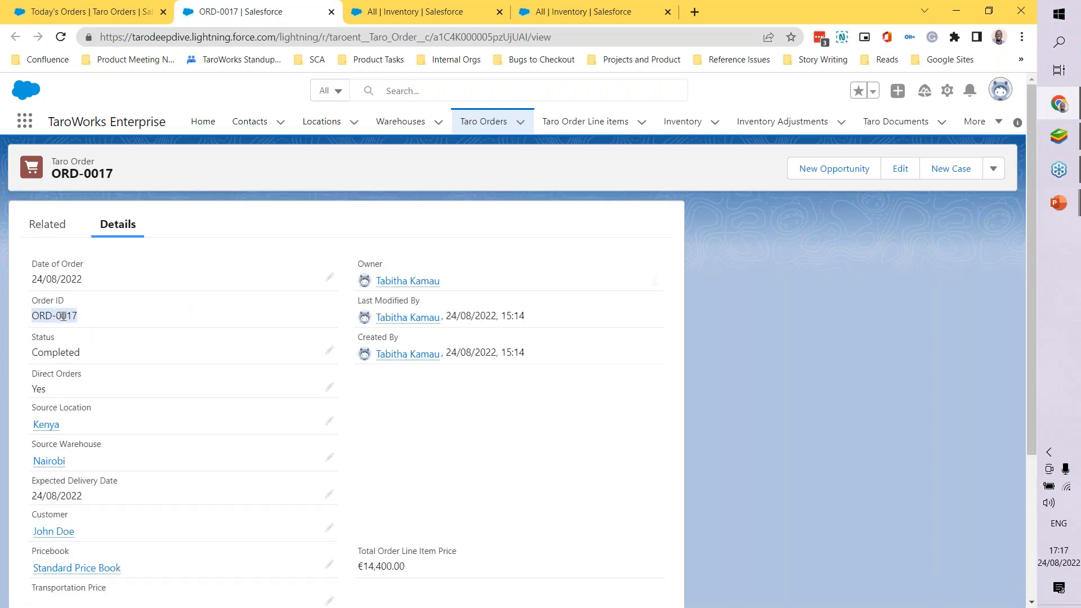
scroll(174, 324, "down", 4)
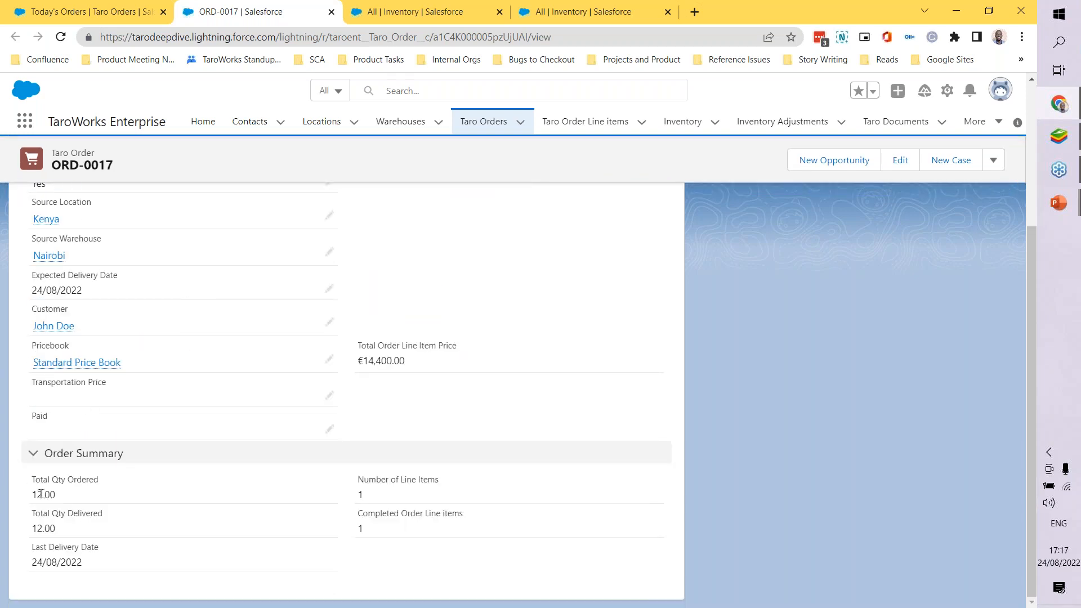
left_click_drag(30, 479, 119, 564)
left_click(120, 562)
scroll(346, 394, "up", 5)
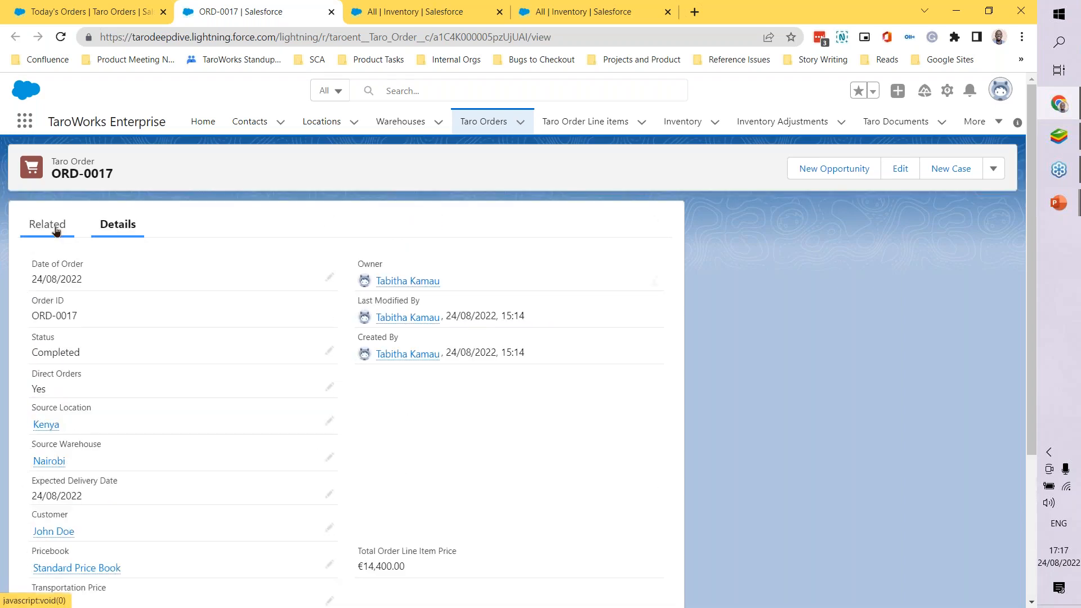
Step: Show the order's related records and open its Pico Plus line item in a new browser tab
left_click(55, 228)
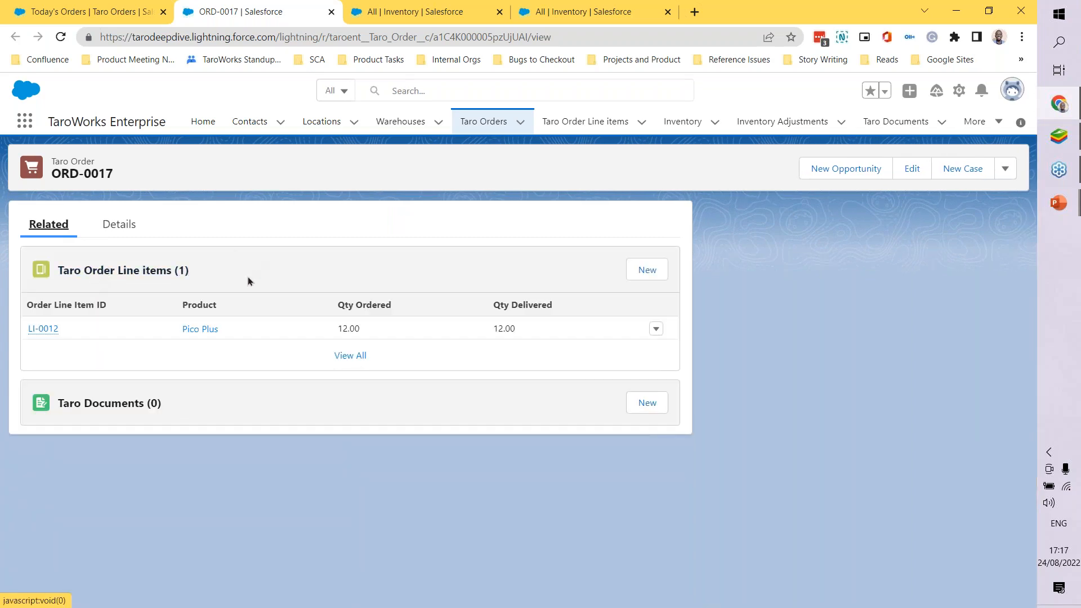
right_click(44, 332)
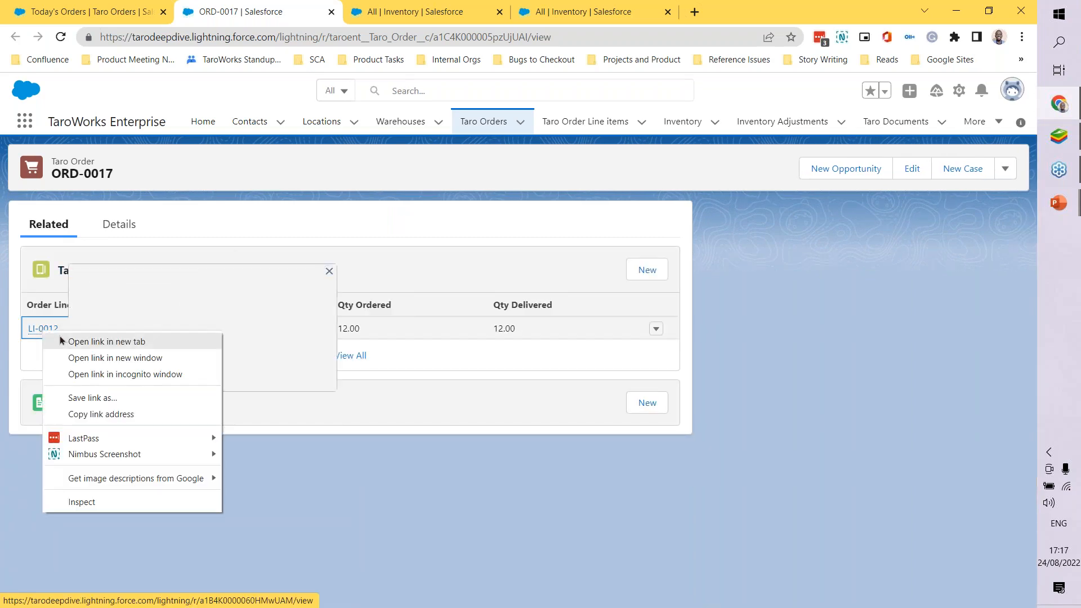
left_click(60, 339)
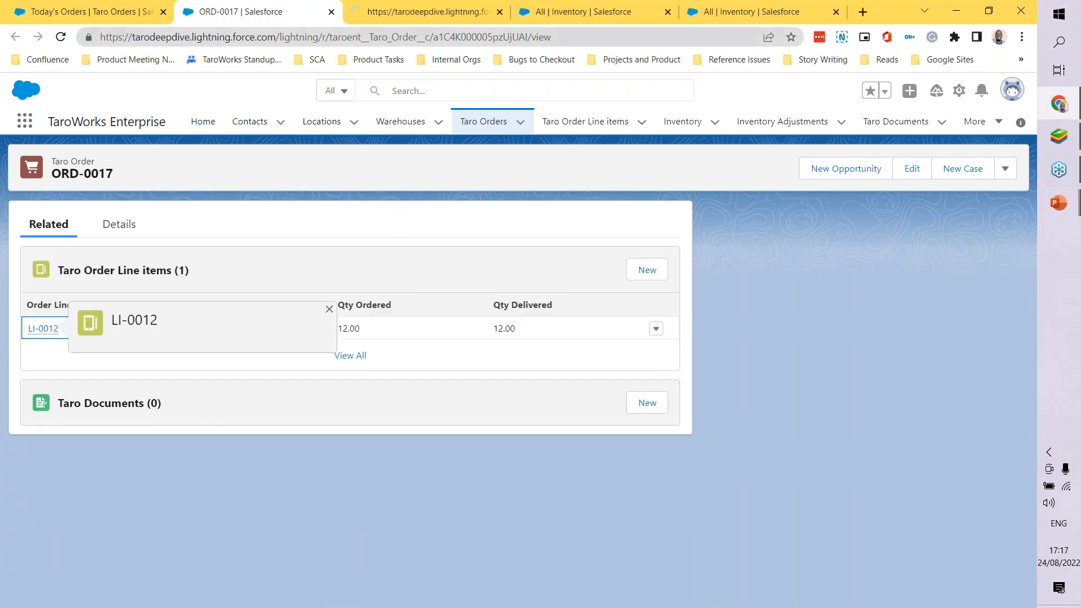
Step: Examine the Pico Plus line item's details, including status, source inventory, quantities, pricebook and unit prices, and the Delivery section
left_click(384, 7)
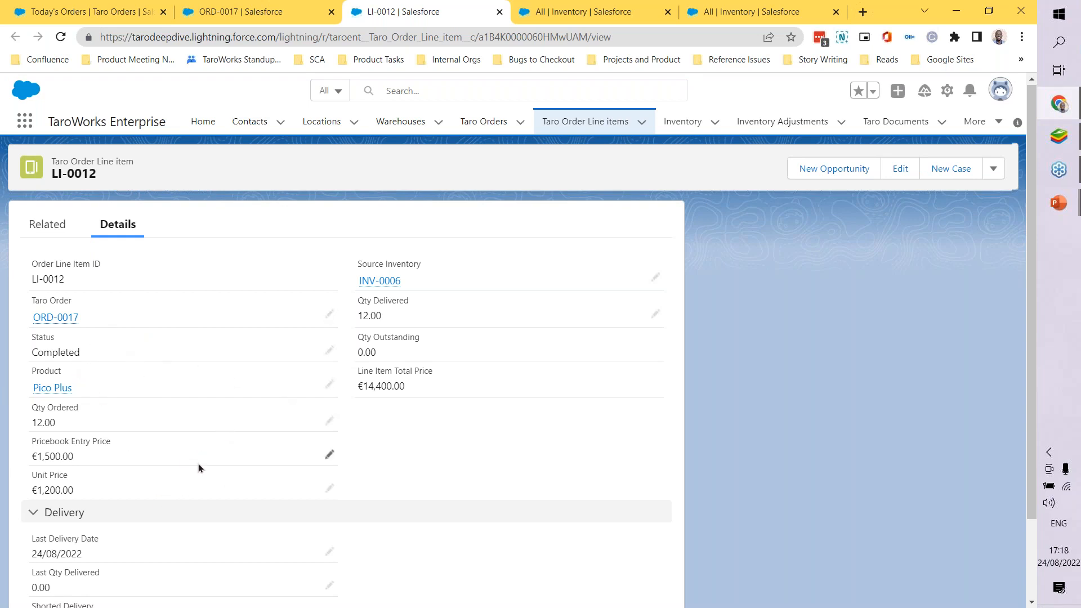
scroll(225, 478, "down", 2)
scroll(225, 478, "up", 1)
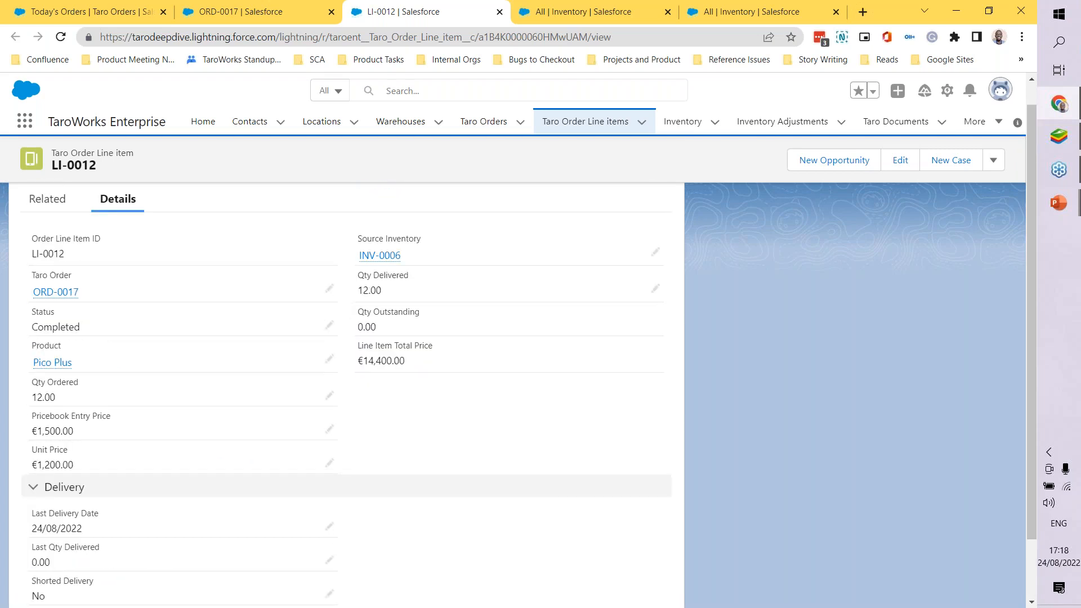
scroll(225, 477, "down", 1)
scroll(223, 473, "up", 1)
scroll(186, 457, "down", 1)
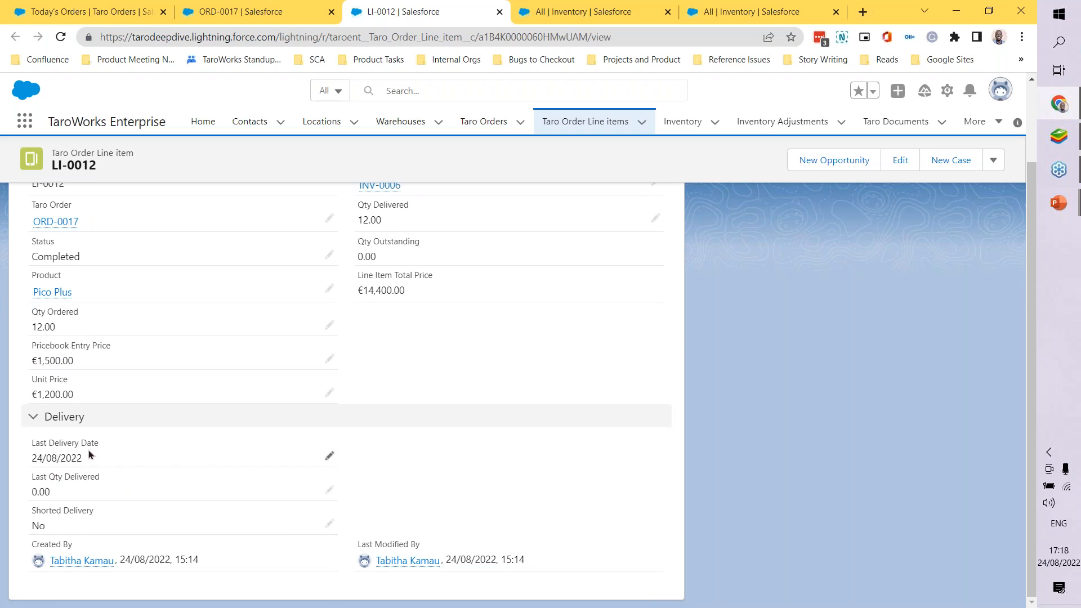
scroll(108, 450, "up", 1)
scroll(108, 451, "up", 2)
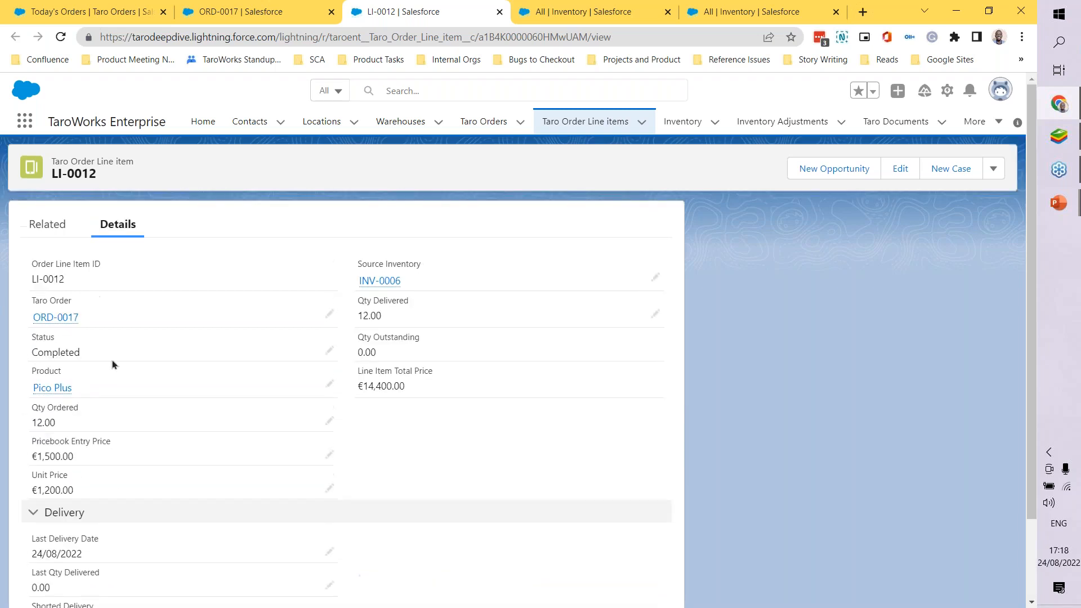
Step: Compare the sales order's details with the Pico Plus line item's prices, quantities and delivery fields
left_click(236, 11)
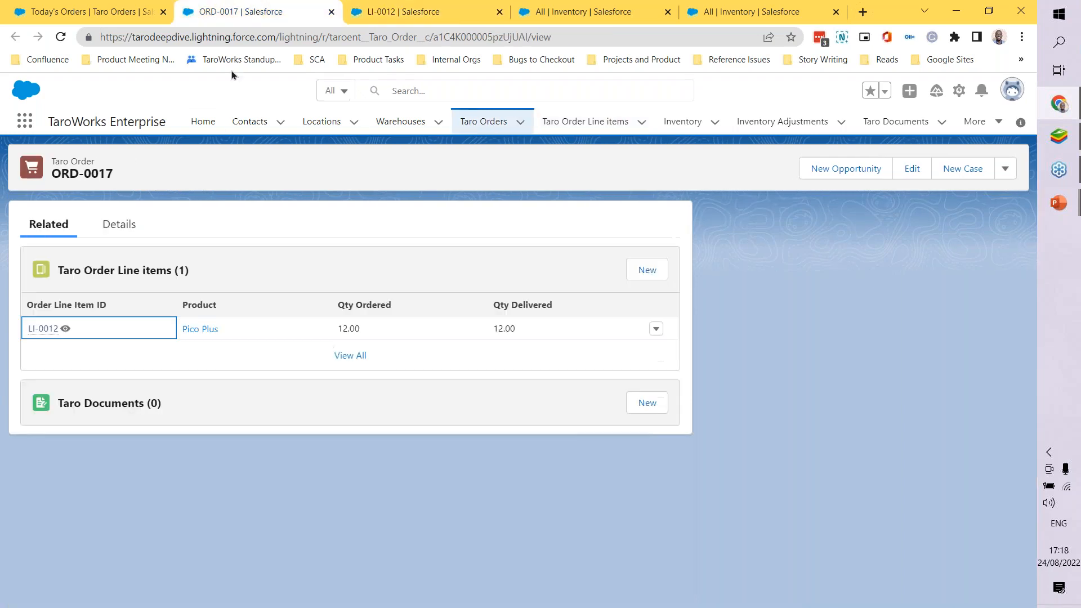
left_click(120, 224)
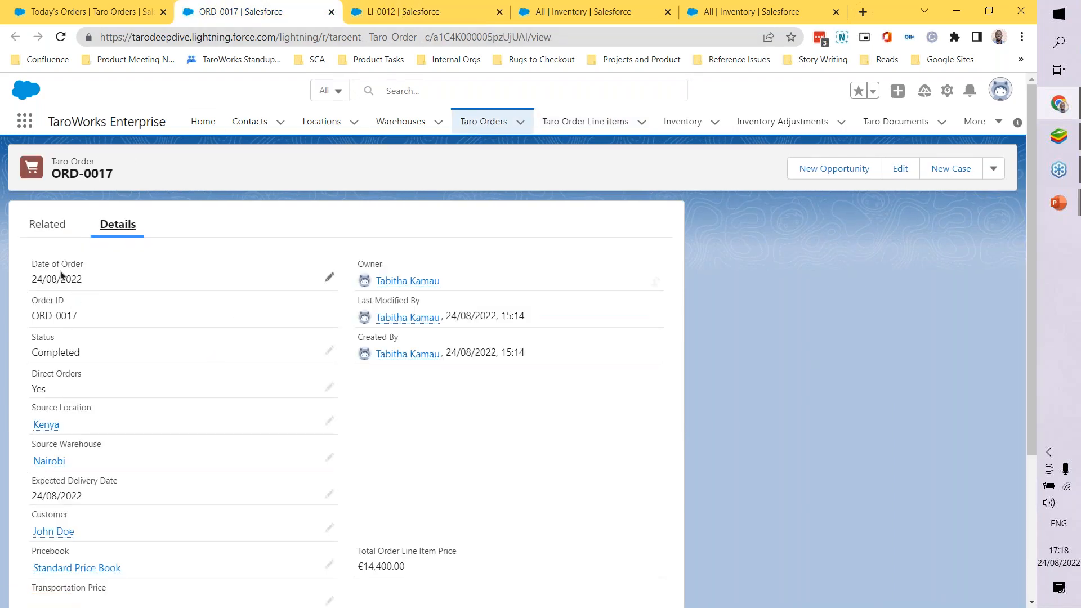
left_click(356, 7)
scroll(122, 484, "down", 3)
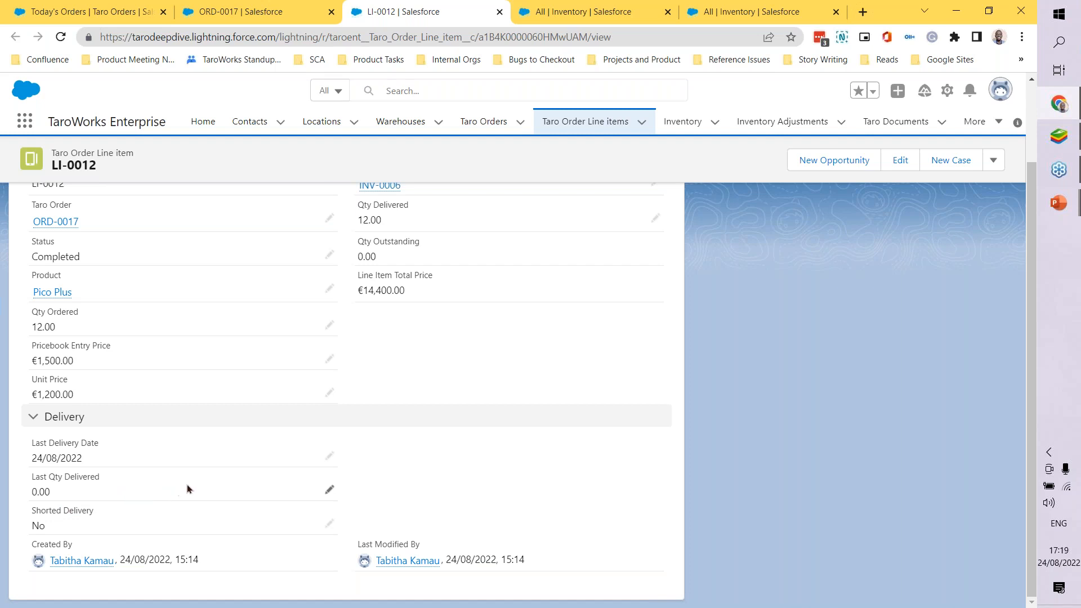
scroll(187, 484, "up", 3)
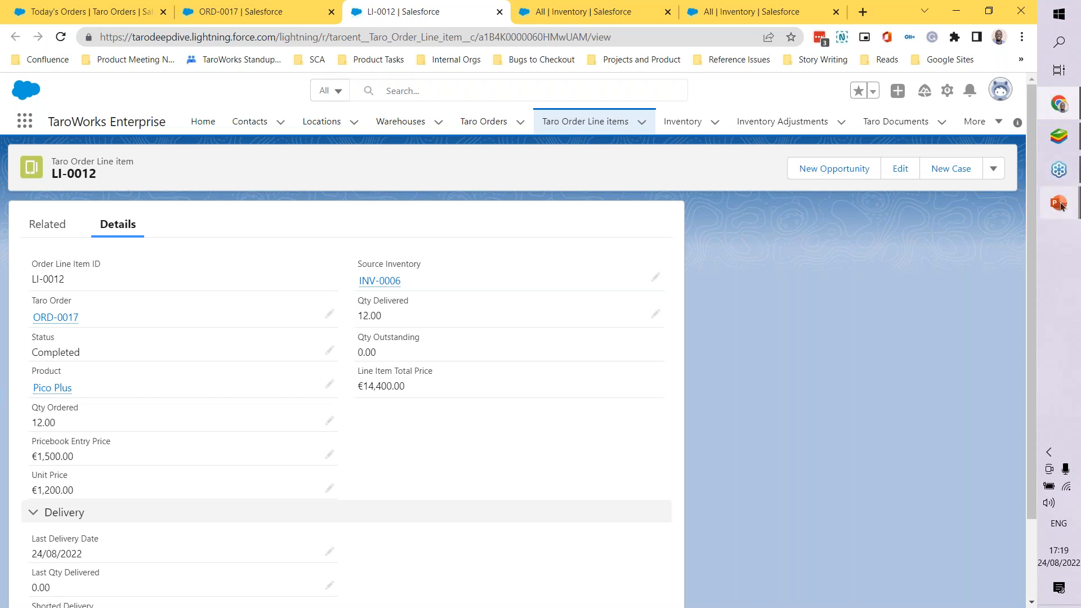
Step: Switch to the PowerPoint slideshow and advance past the Direct Orders and Mobile Demo slides to TaroWorks Job Configuration
mouse_move(1058, 203)
left_click(972, 275)
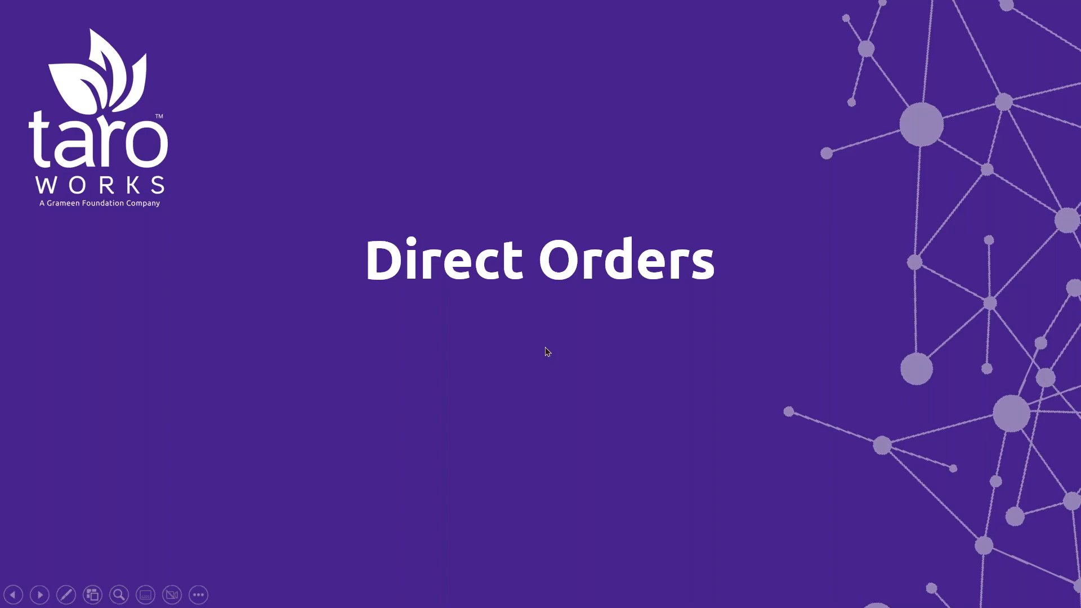
left_click(563, 322)
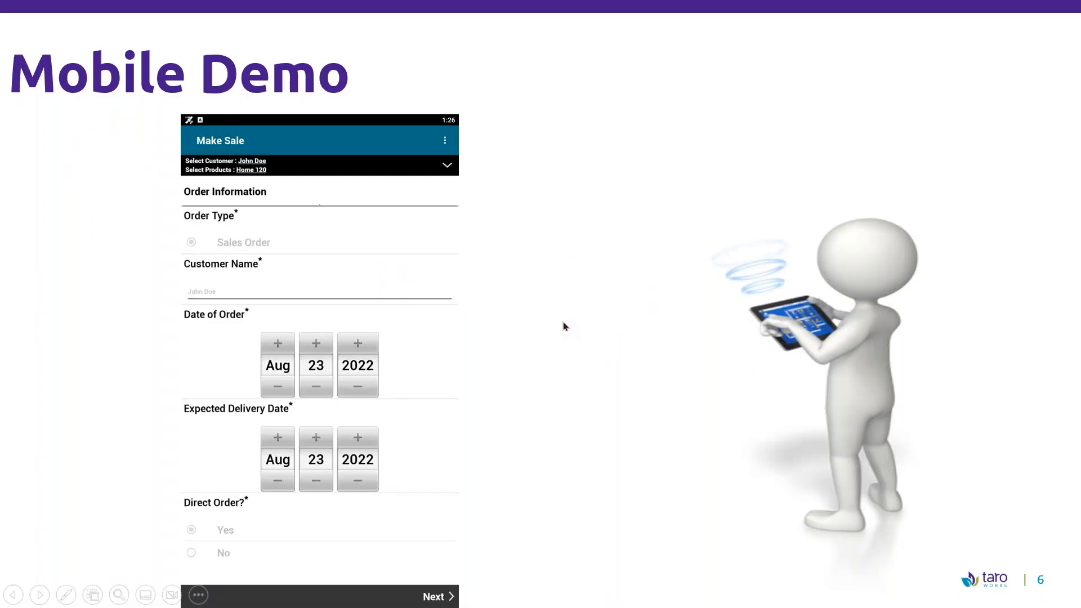
left_click(563, 322)
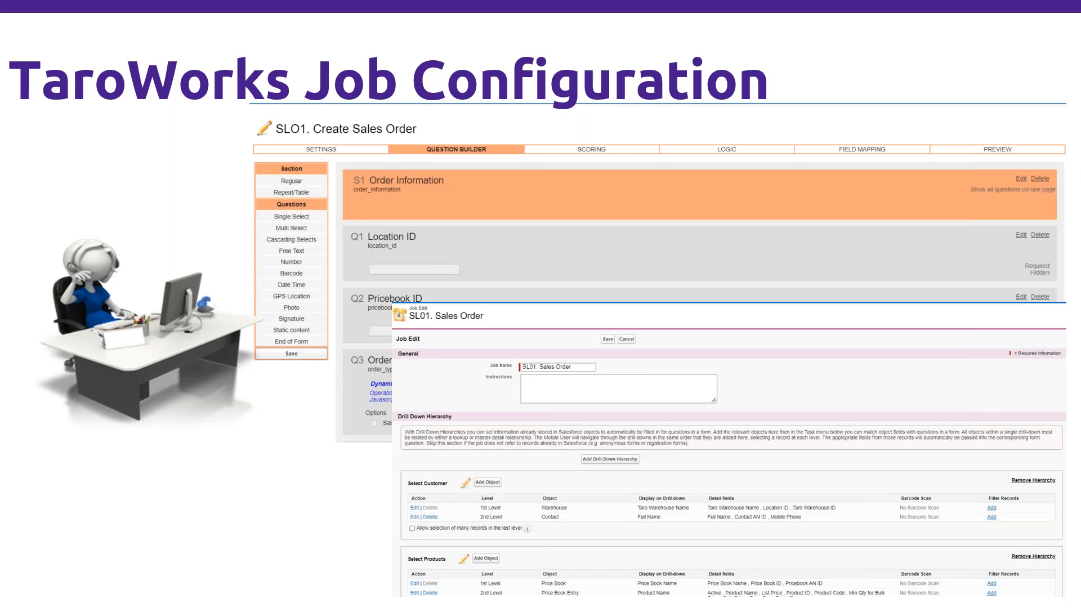
Step: Return to Chrome and open the TaroWorks app in a new browser tab from the Today's Orders page
key("super")
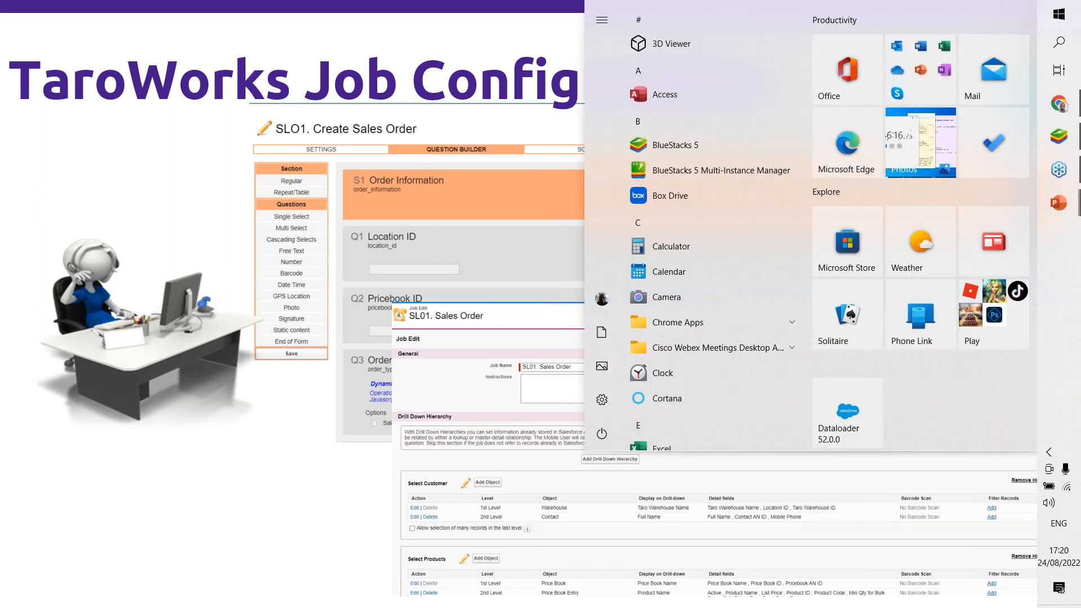
left_click(1059, 107)
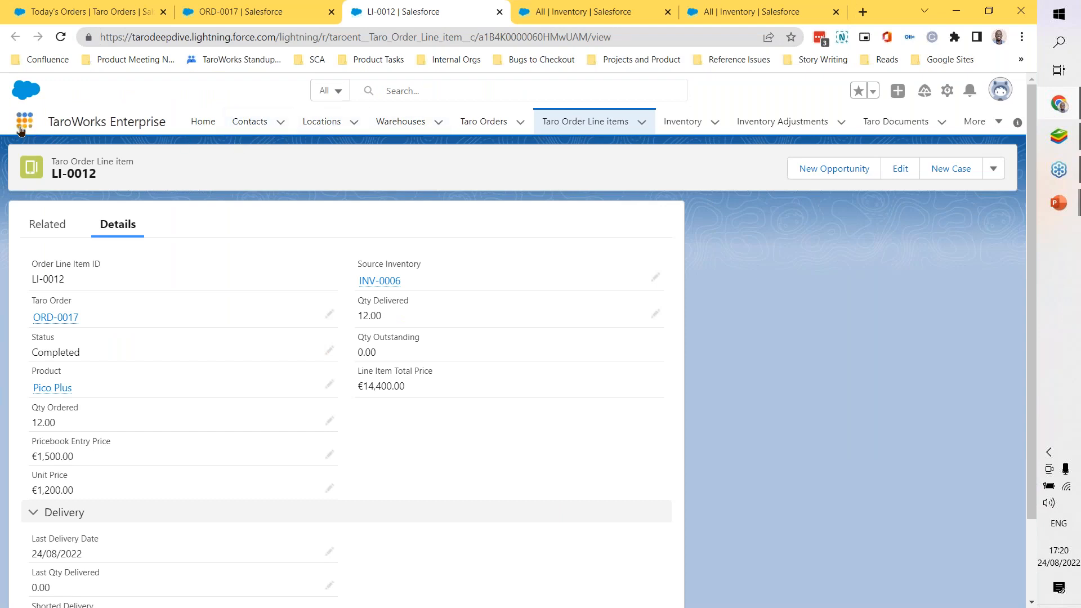
left_click(97, 17)
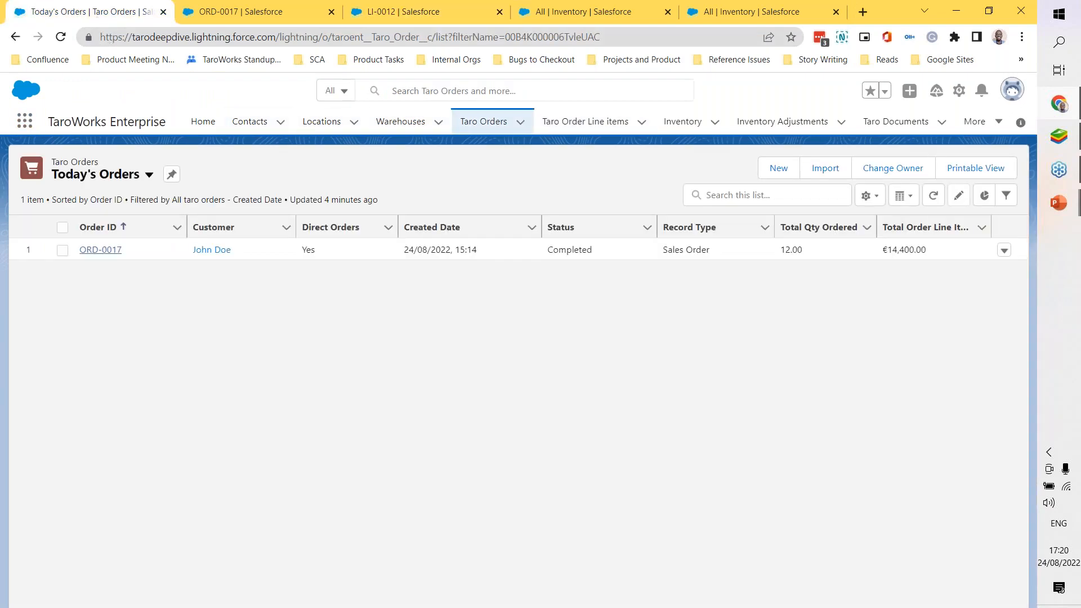
left_click(25, 123)
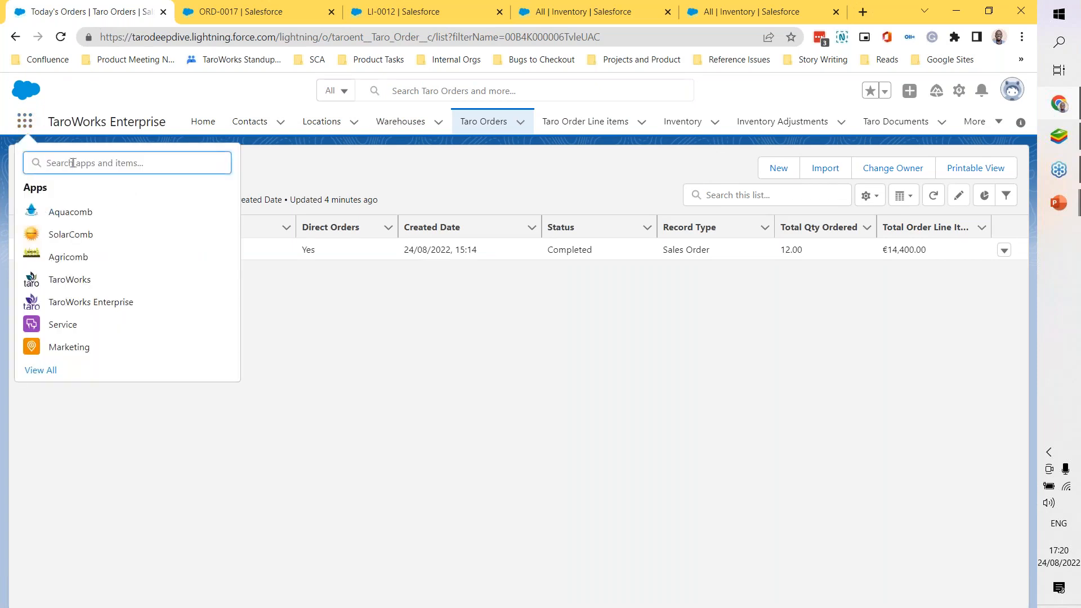
right_click(83, 284)
left_click(123, 294)
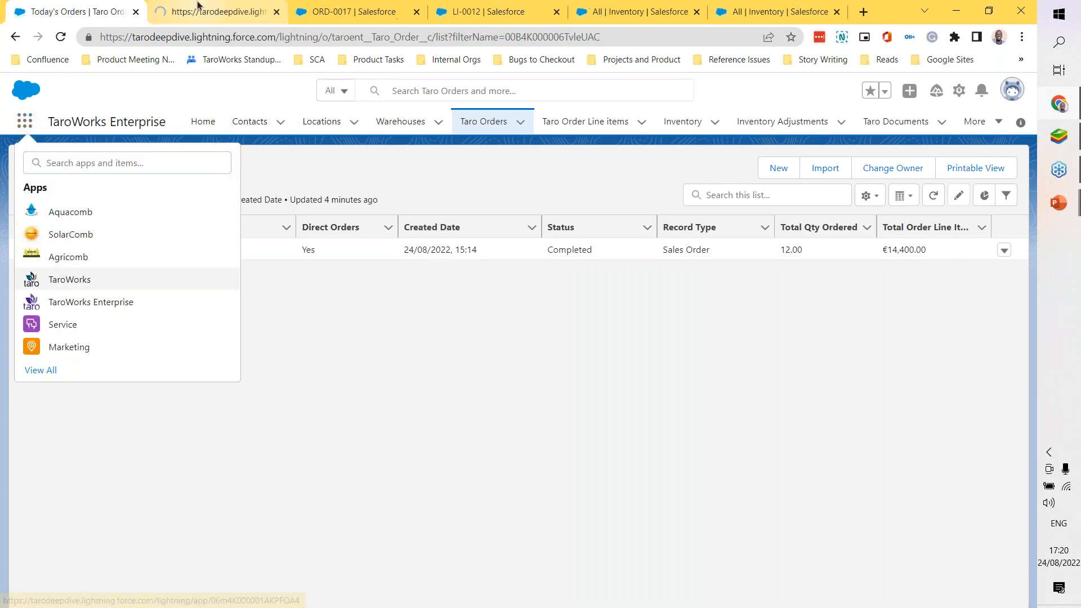
left_click(236, 11)
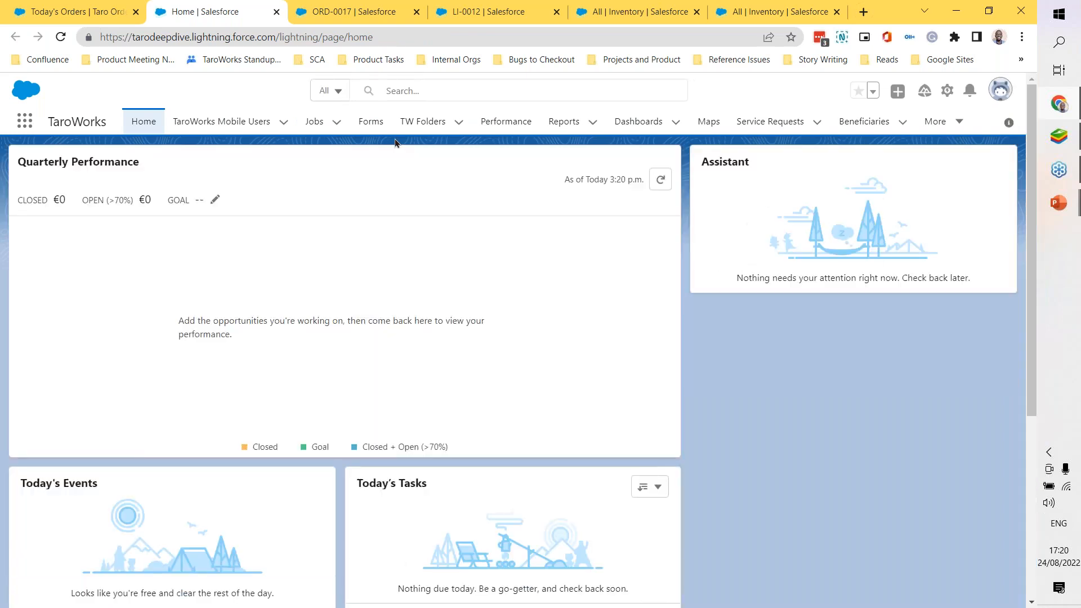
Step: Open the SLO1. Create Sales Order form for editing and show its Question Builder
left_click(371, 123)
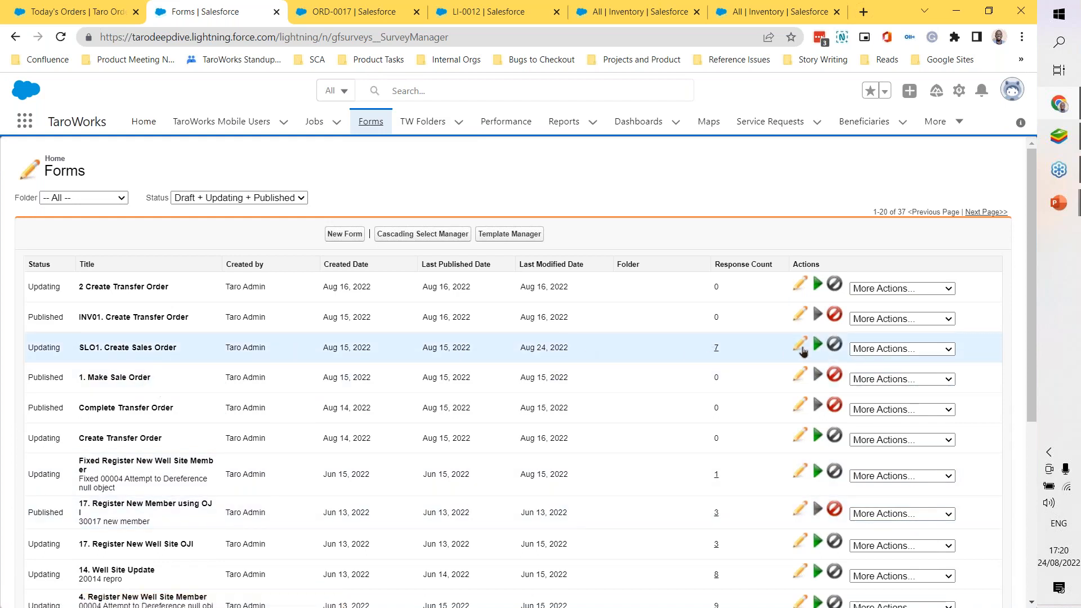
left_click(800, 344)
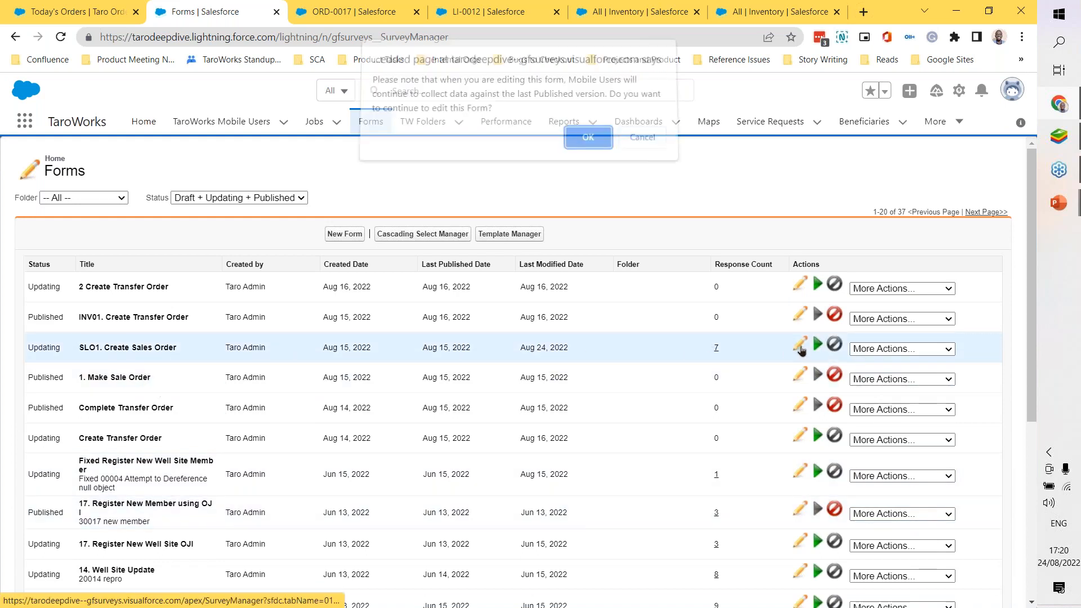
left_click(587, 144)
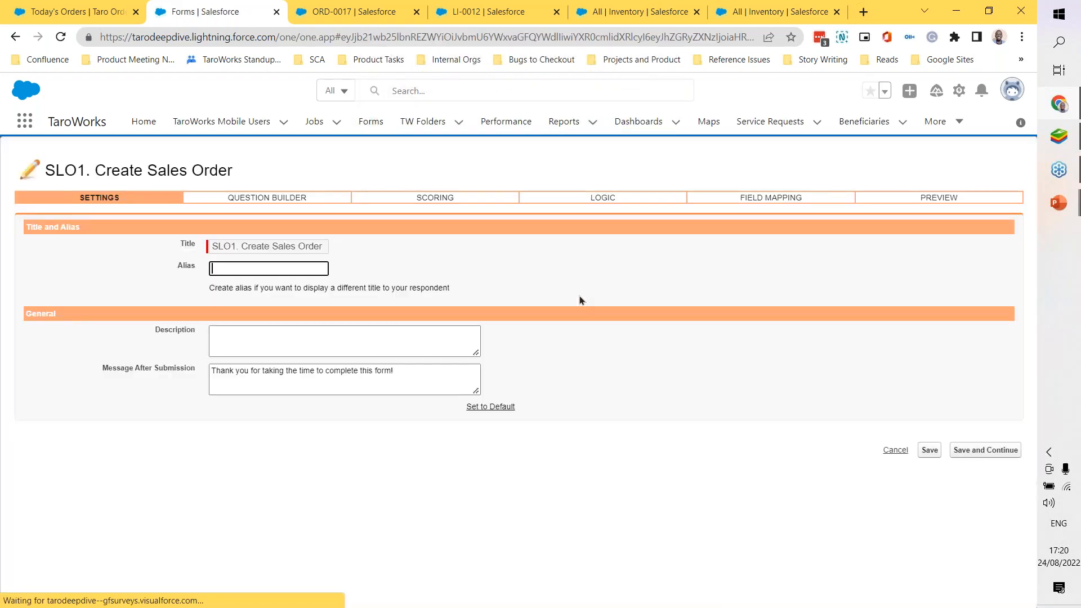
left_click(271, 200)
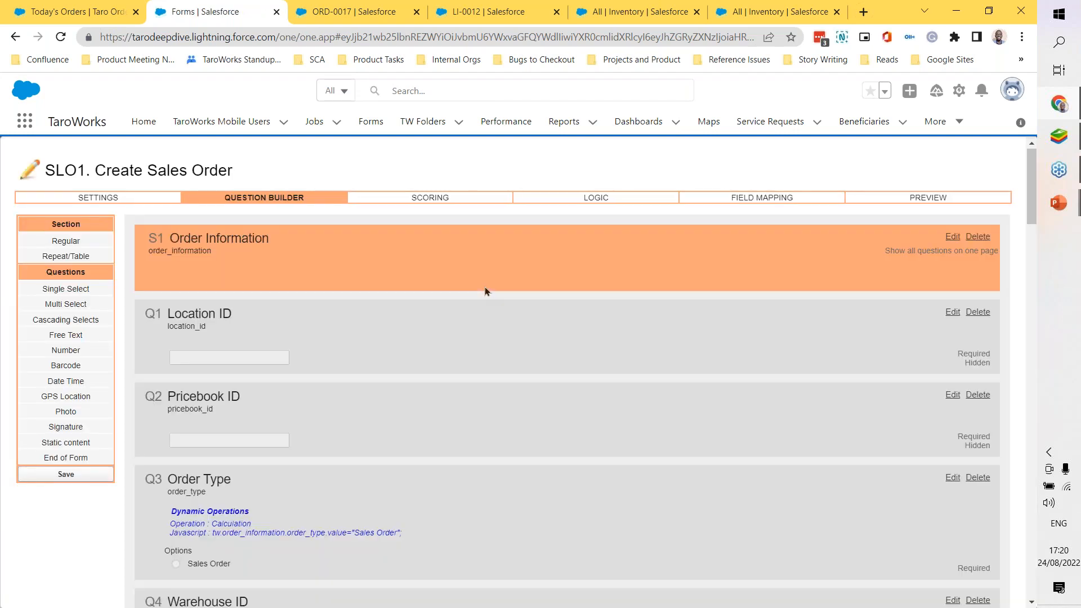
Step: Examine the Order Information questions from Location ID to Customer Name, including the Order Type calculation and the hidden ID fields
scroll(484, 290, "down", 2)
scroll(484, 291, "down", 1)
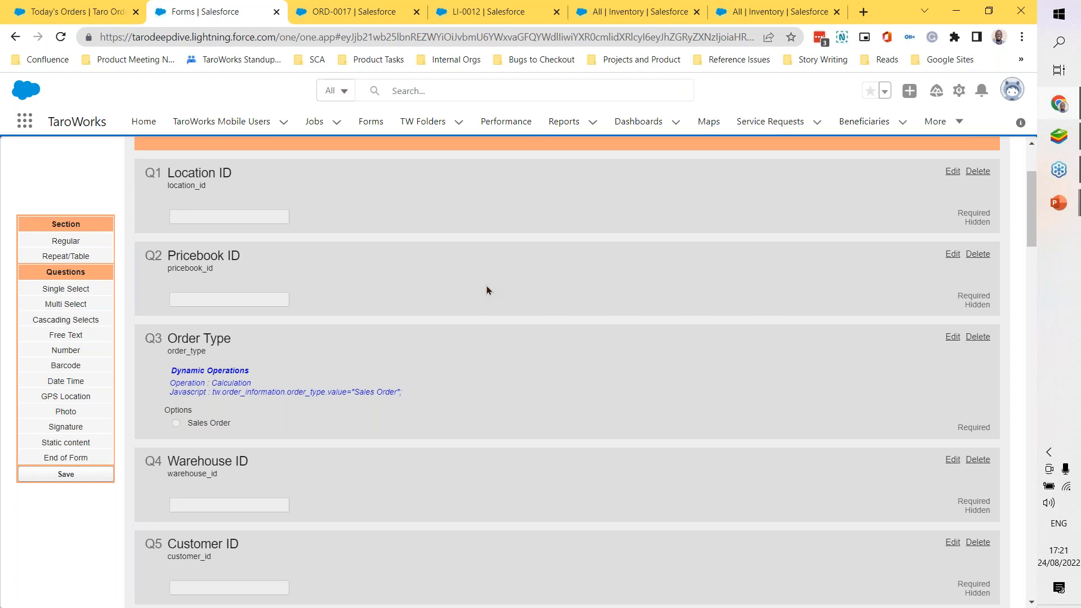
scroll(487, 291, "down", 2)
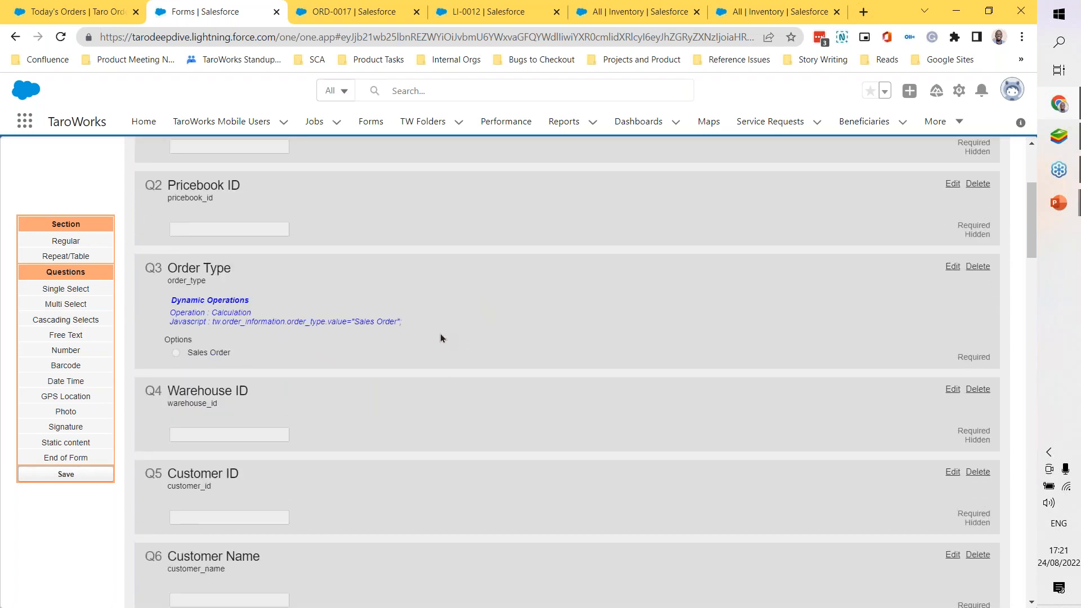
scroll(440, 333, "up", 2)
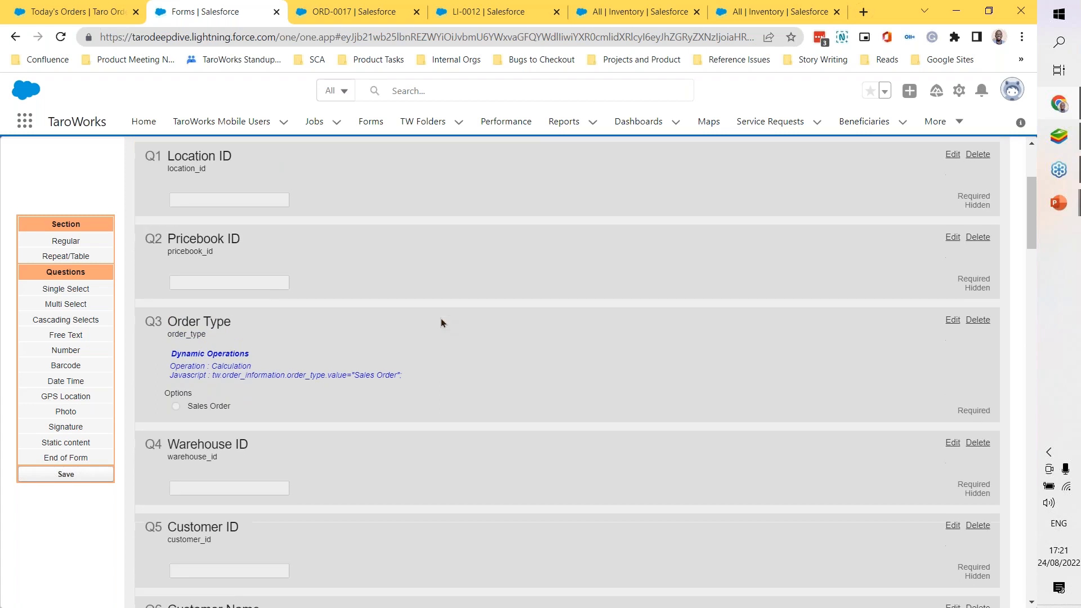
scroll(322, 416, "down", 2)
scroll(382, 389, "down", 2)
scroll(382, 391, "down", 1)
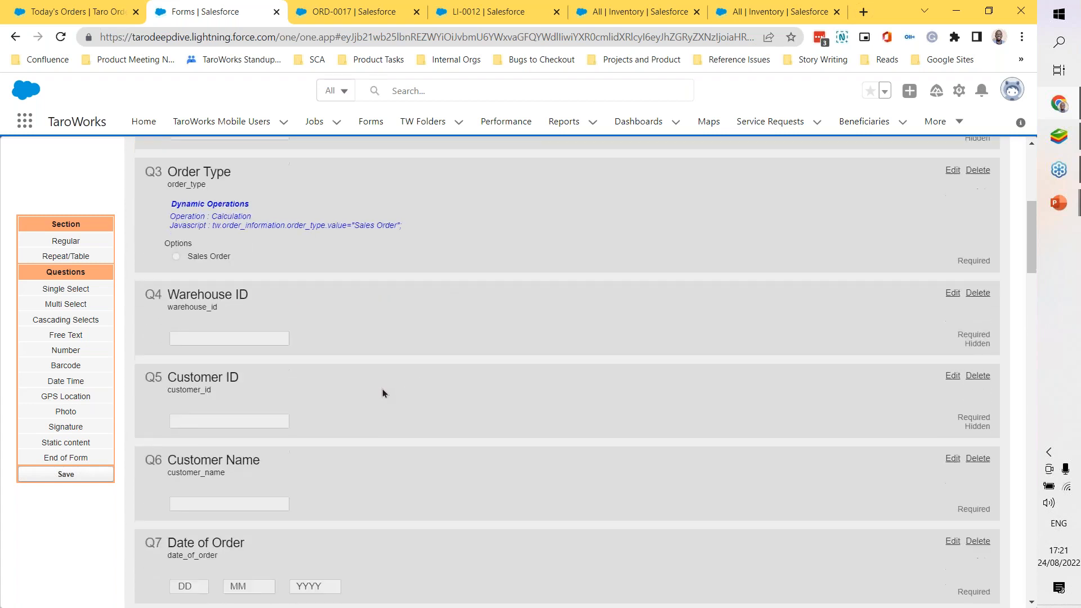
scroll(201, 336, "up", 3)
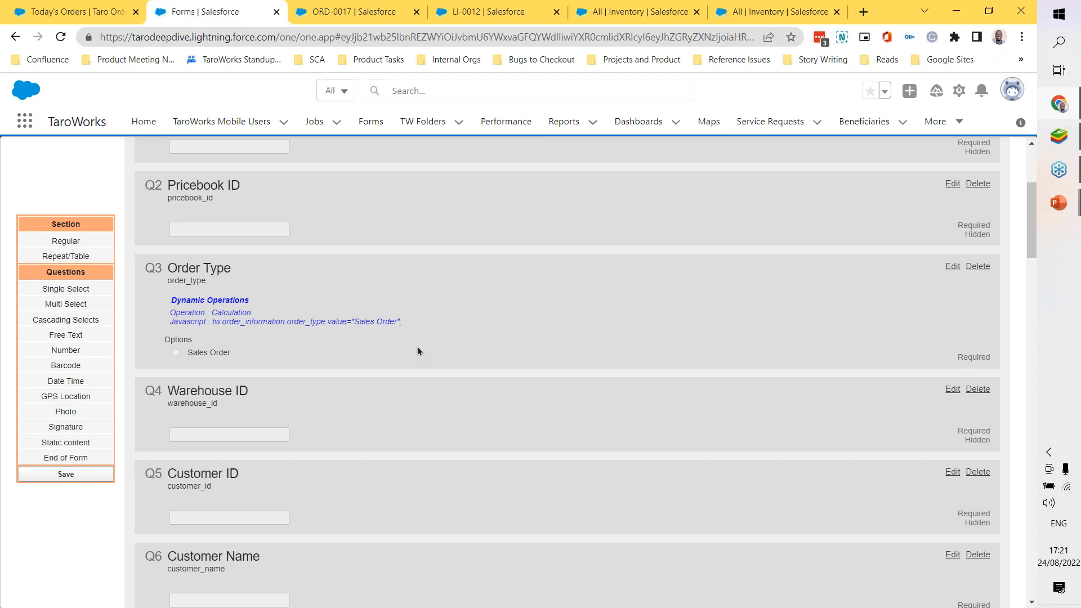
scroll(449, 325, "down", 1)
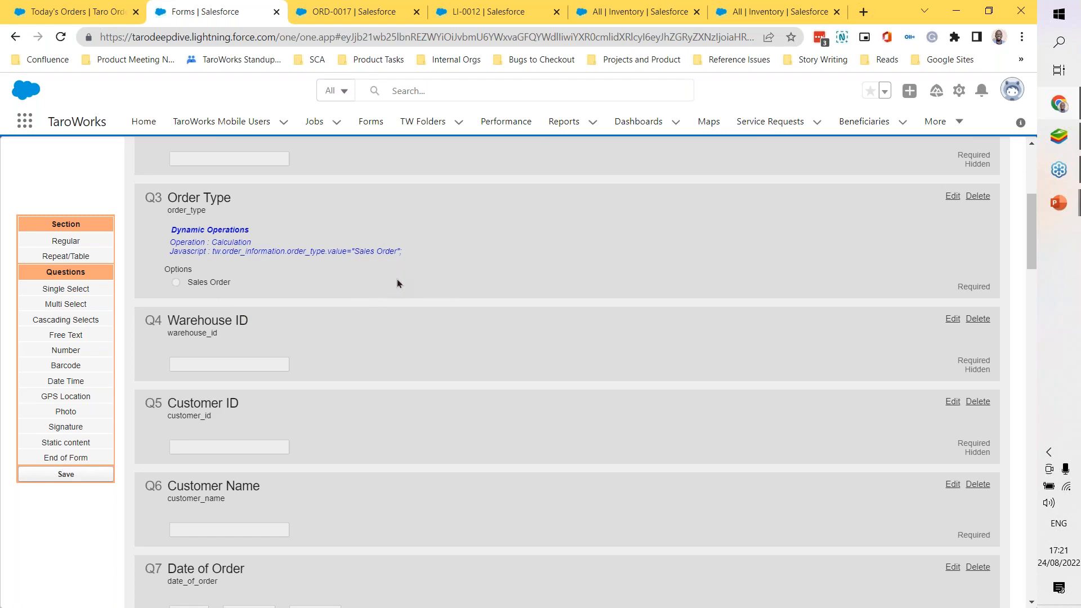
scroll(397, 283, "down", 3)
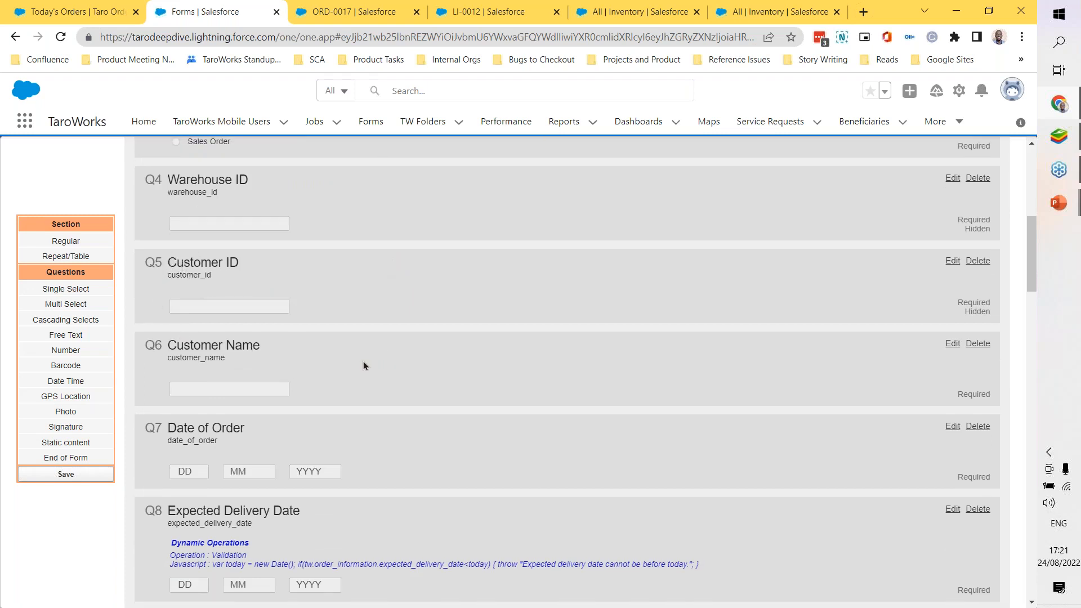
Step: Examine the remaining Order Information questions from Date of Order to Status, including their date validation and calculation scripts
scroll(363, 362, "down", 1)
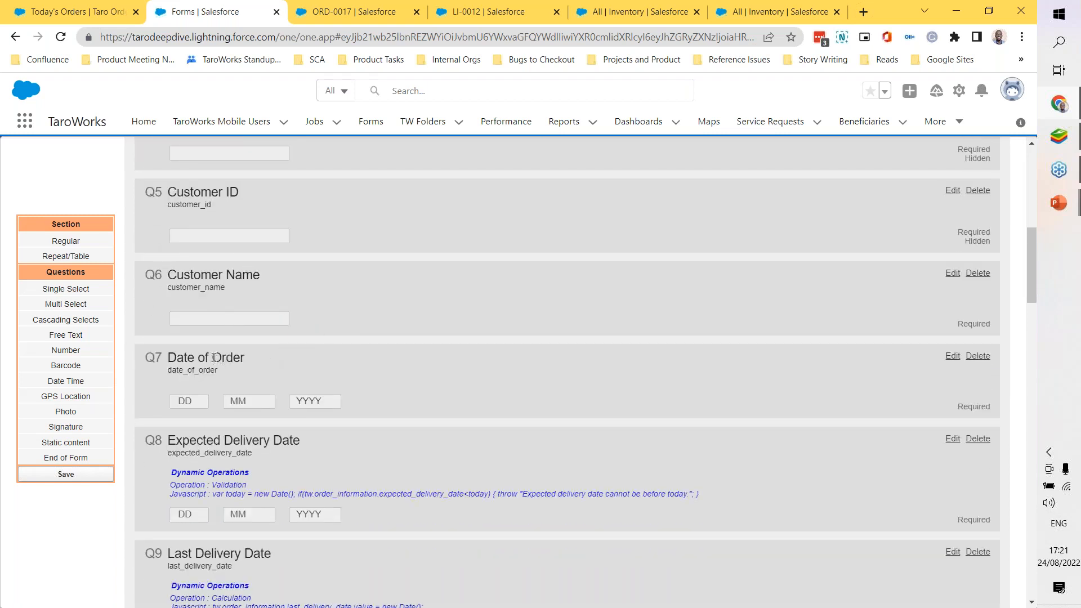
scroll(437, 274, "down", 1)
scroll(437, 275, "down", 2)
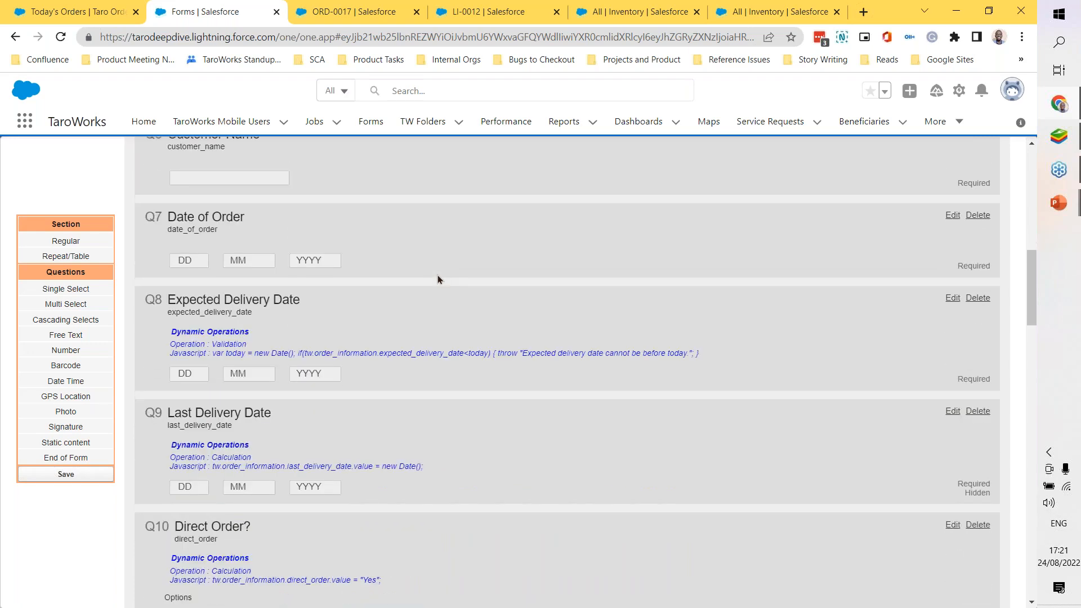
scroll(437, 276, "down", 1)
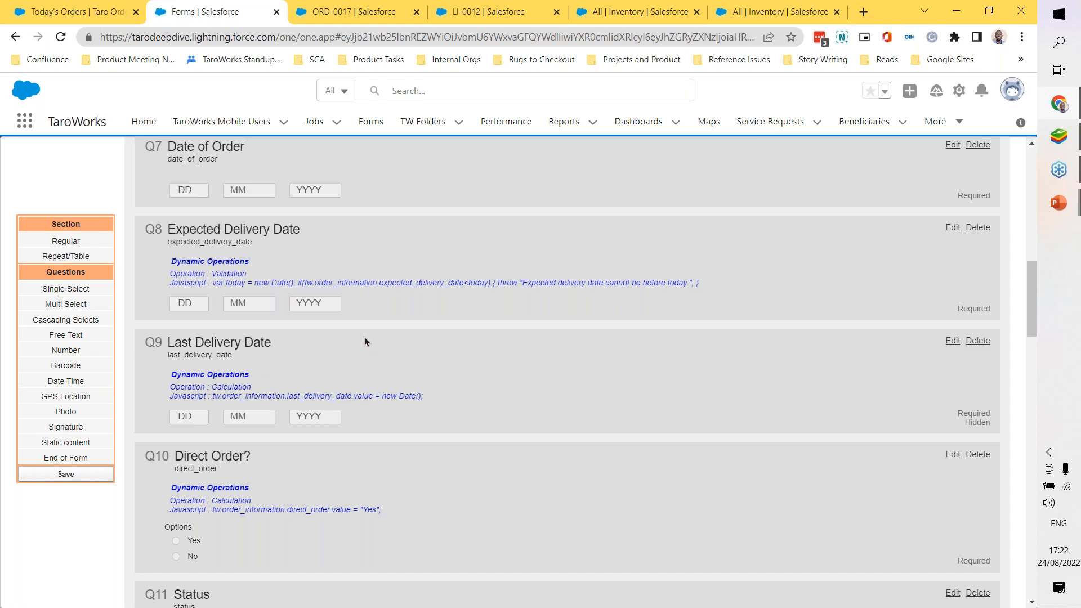
scroll(364, 340, "down", 1)
scroll(365, 340, "down", 1)
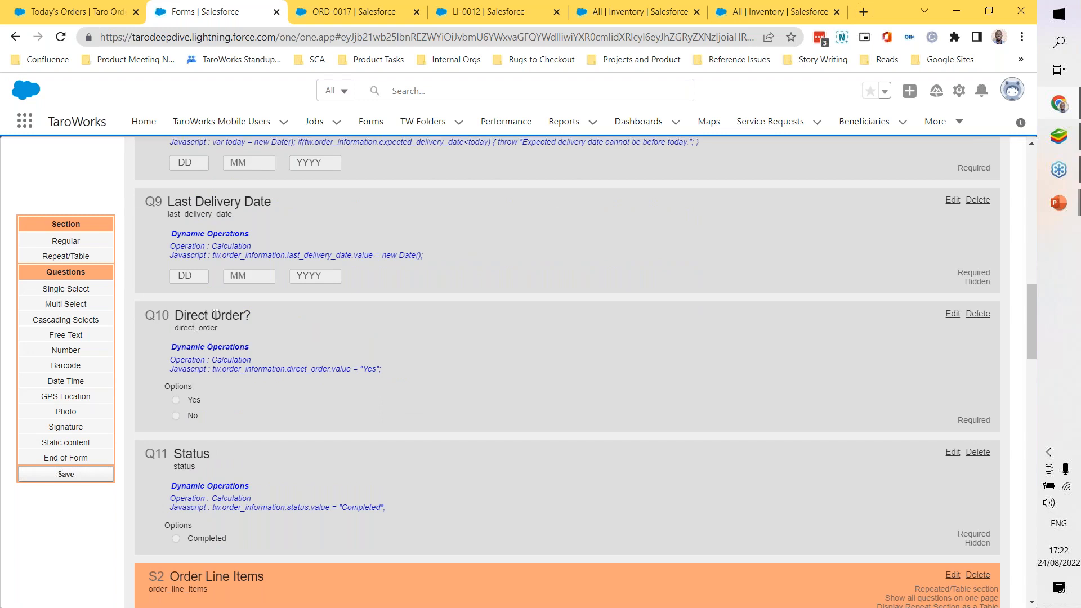
scroll(334, 338, "down", 1)
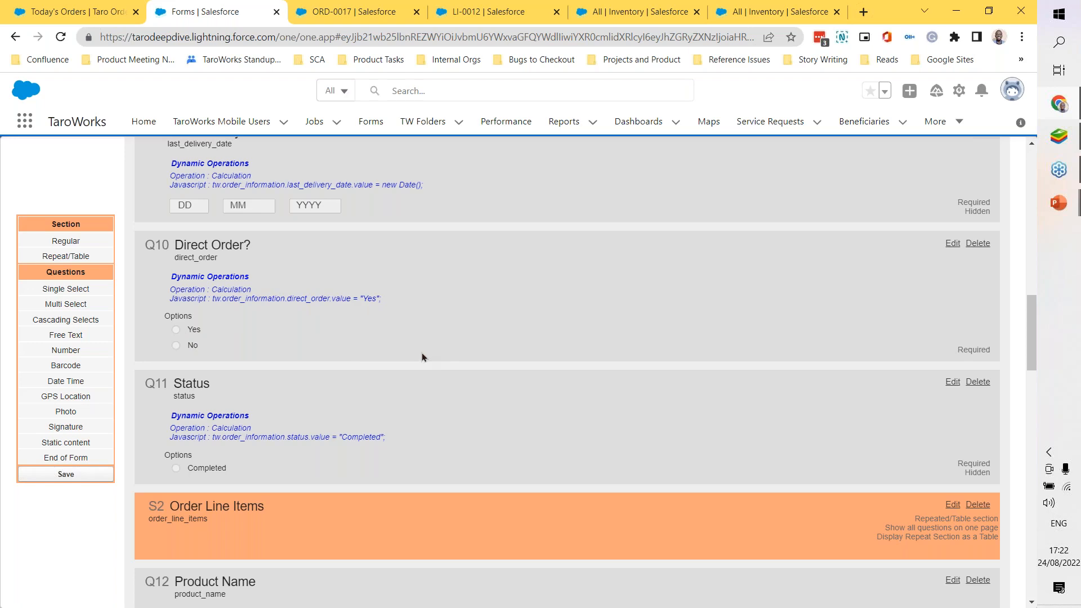
scroll(431, 333, "down", 1)
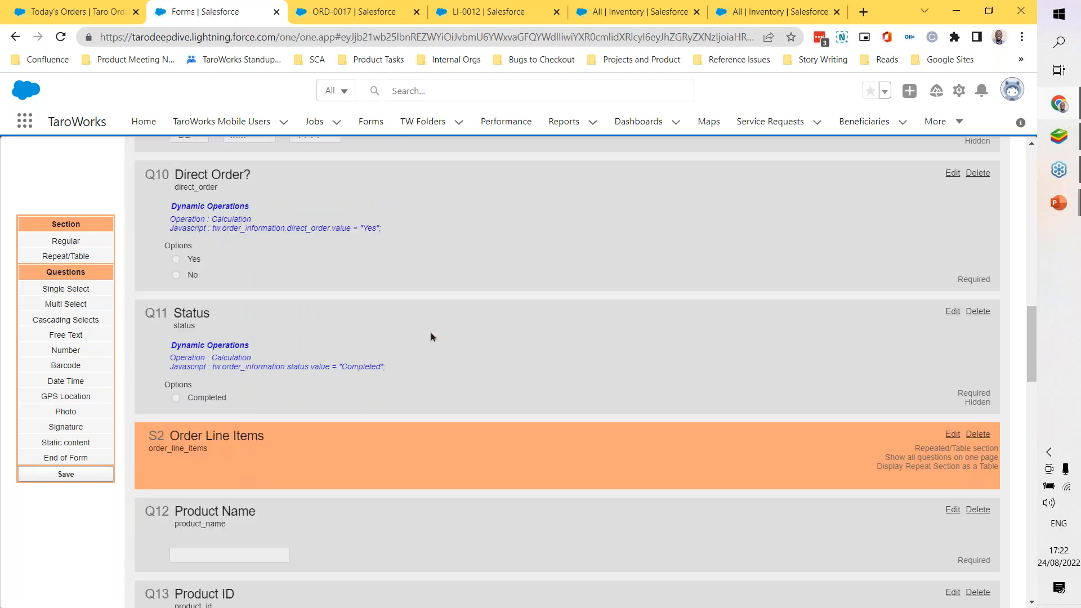
Step: Examine the repeated Order Line Items section and its questions from Product Name to Quantity Ordered
scroll(381, 333, "down", 1)
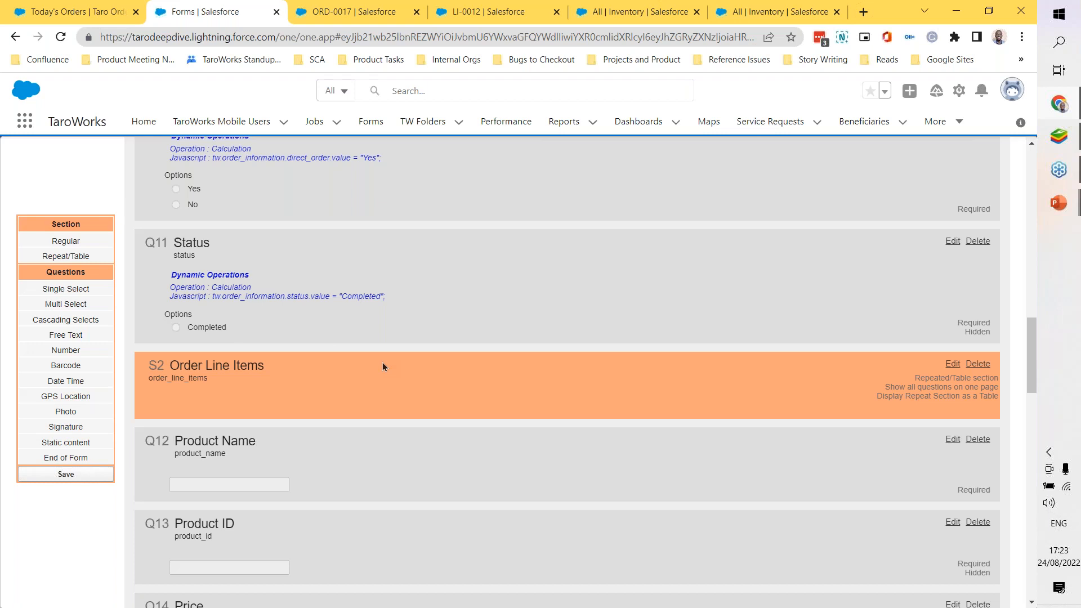
scroll(383, 365, "down", 1)
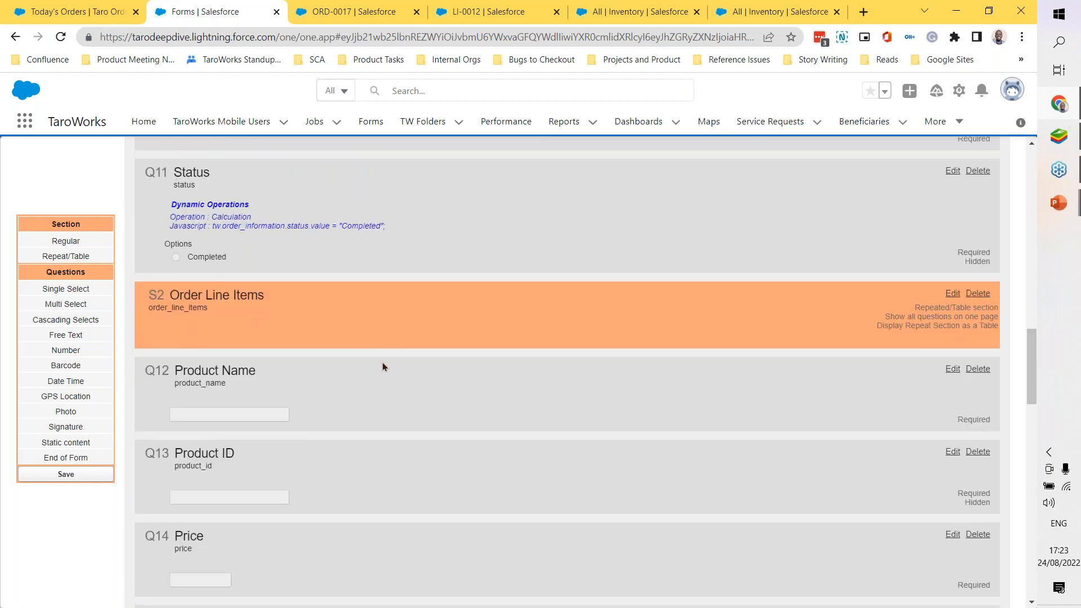
scroll(412, 354, "down", 2)
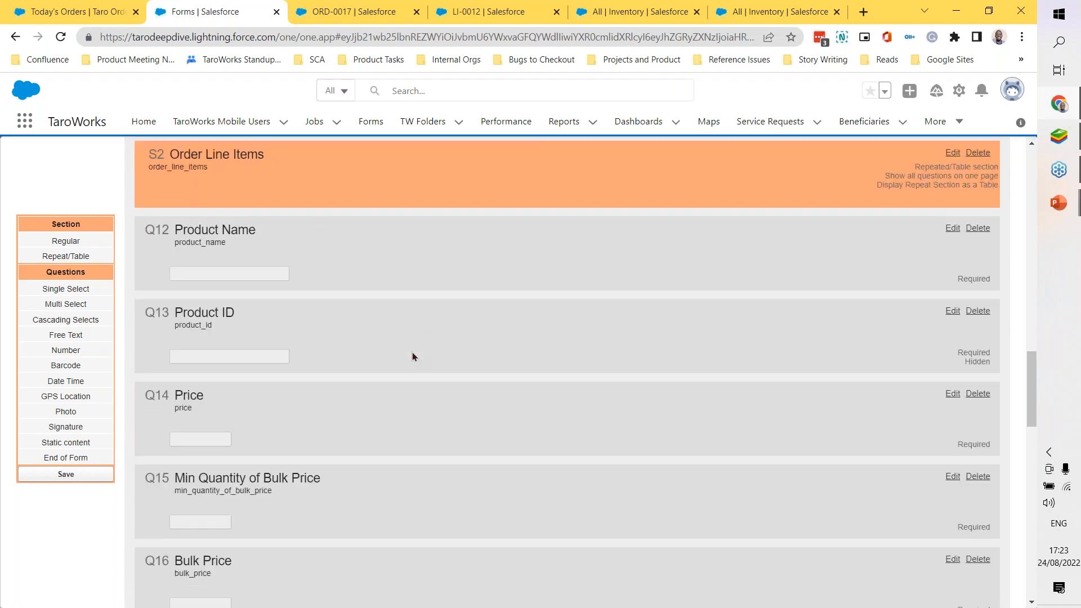
scroll(412, 353, "up", 1)
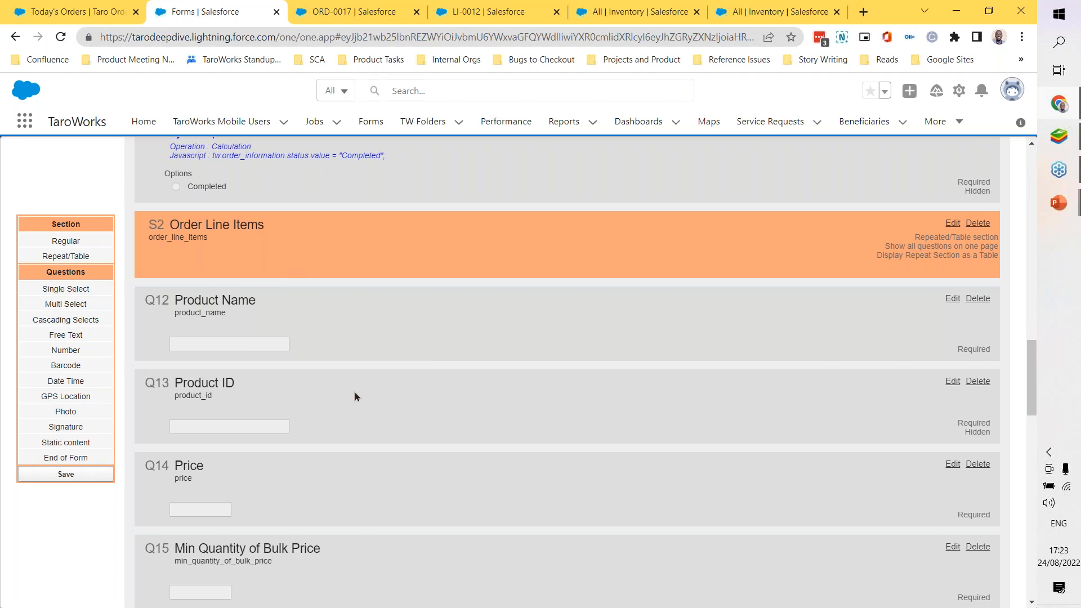
scroll(355, 391, "down", 3)
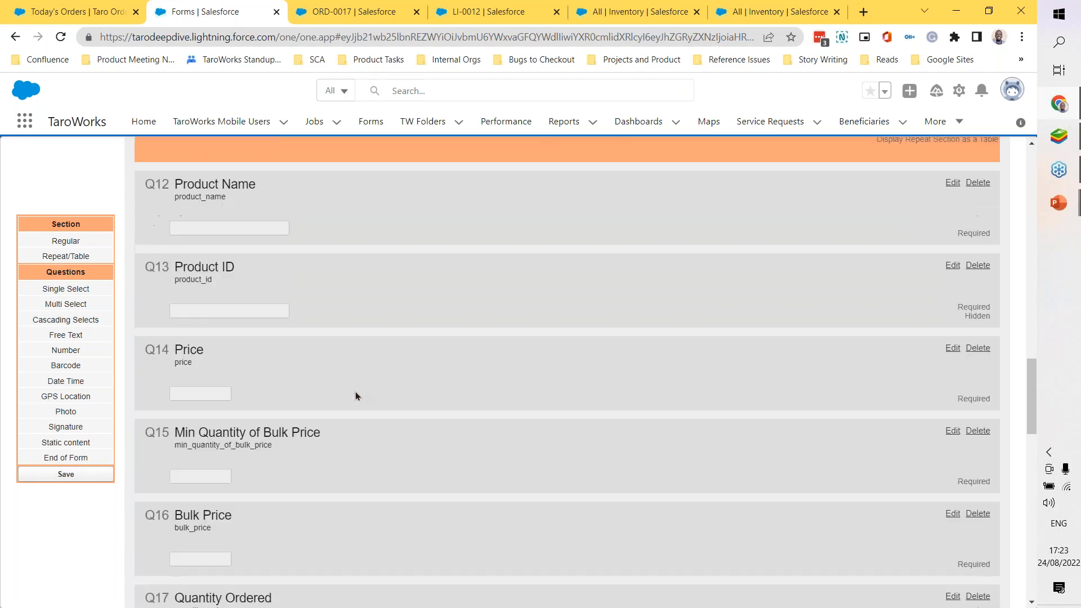
scroll(355, 395, "down", 3)
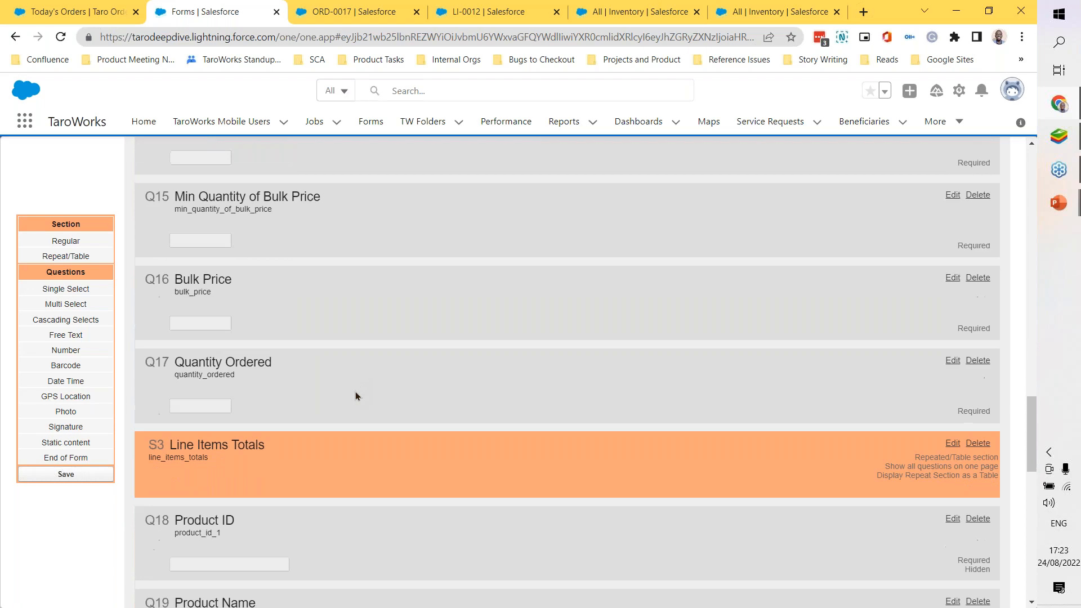
Step: Examine the calculations in the Line Items Totals section and the Total Amount Due question under Order Summary
scroll(356, 396, "down", 1)
scroll(356, 396, "down", 2)
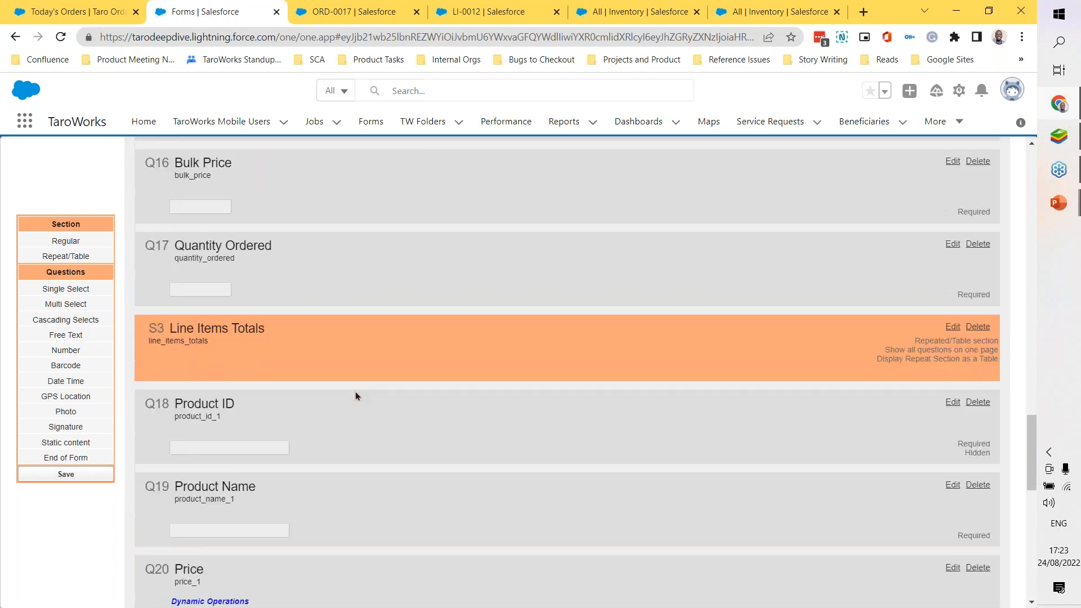
scroll(356, 391, "down", 2)
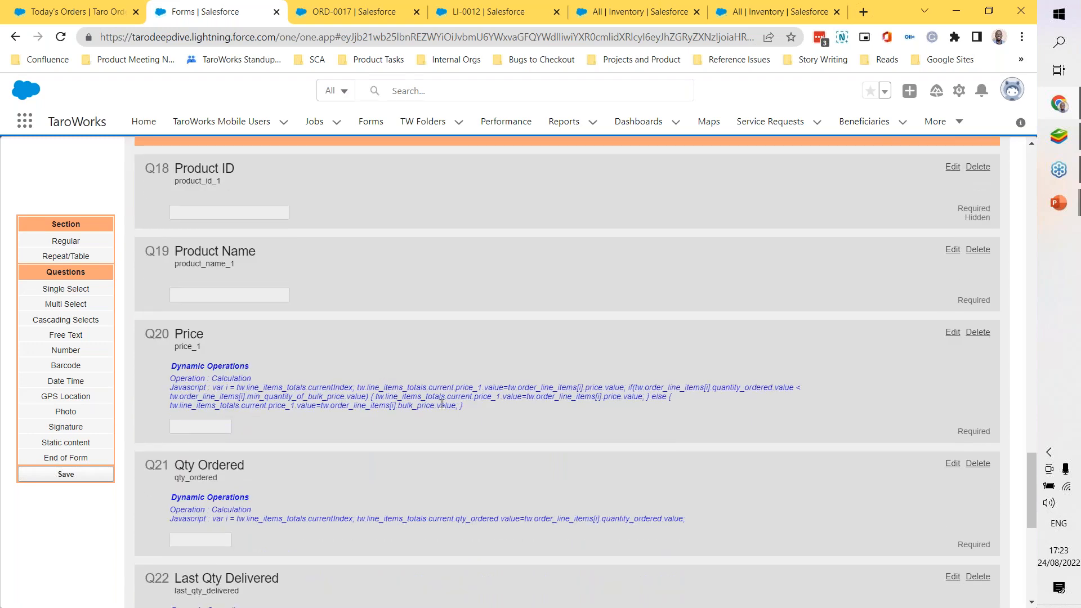
scroll(326, 405, "down", 2)
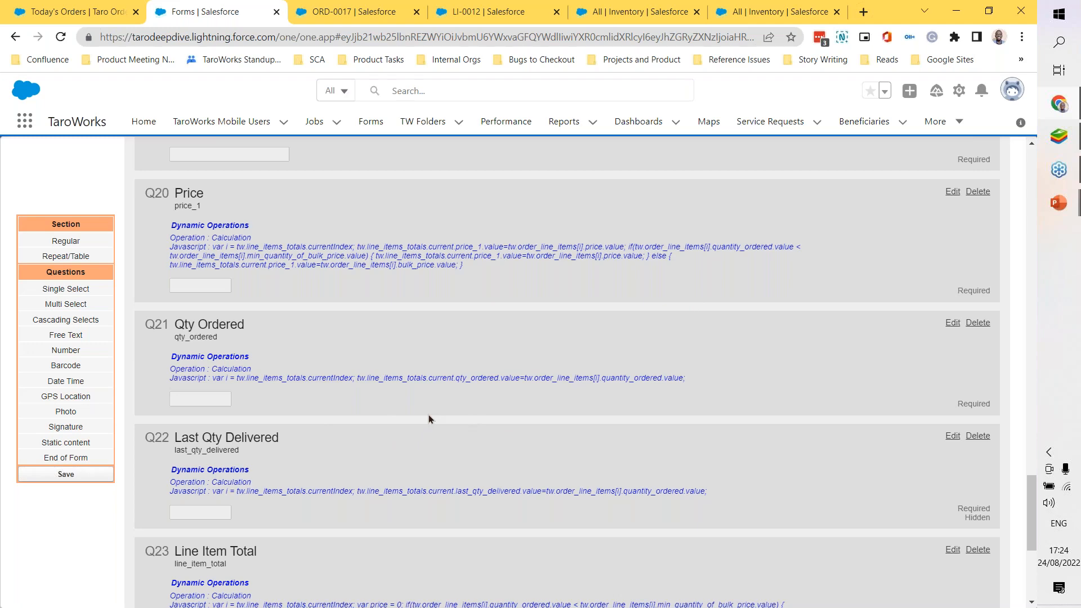
scroll(428, 416, "down", 1)
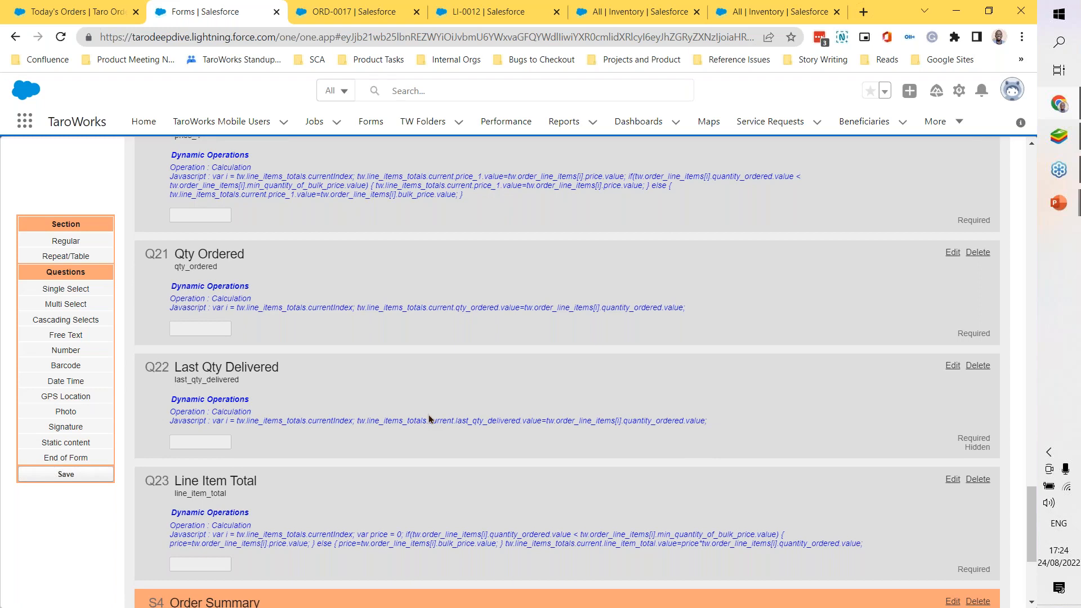
scroll(391, 452, "down", 1)
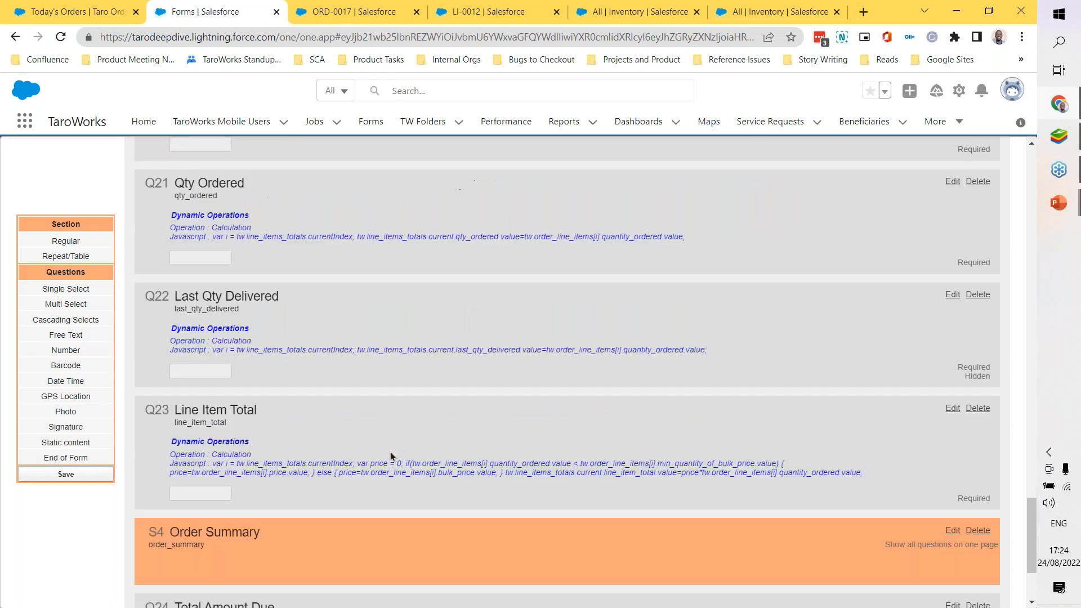
scroll(390, 451, "down", 2)
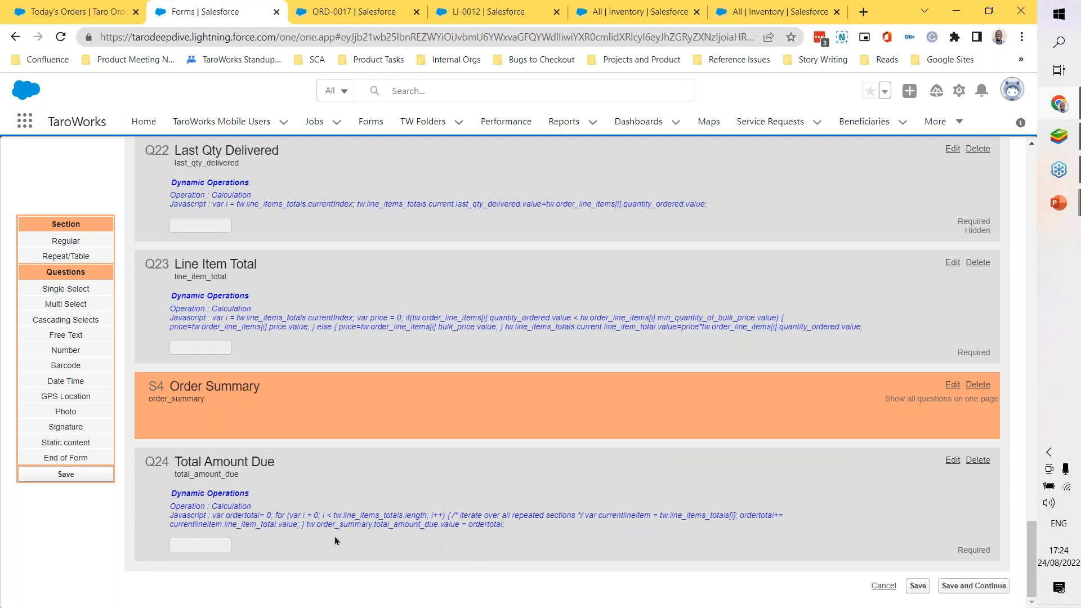
scroll(487, 488, "up", 1)
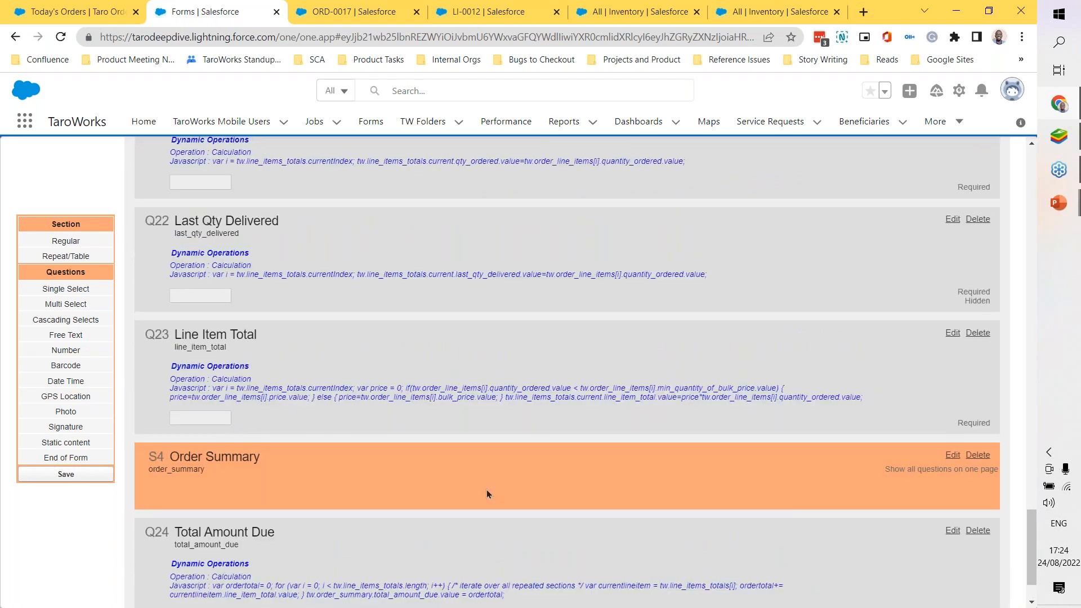
scroll(486, 489, "down", 1)
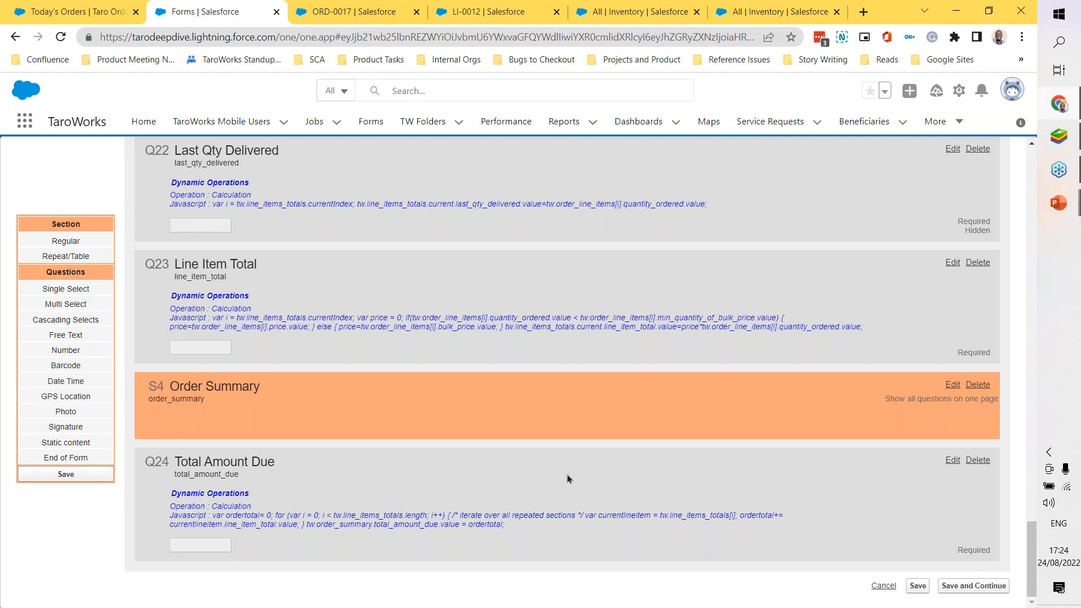
Step: Return to the start of the form's questions and open its Field Mapping page
scroll(568, 474, "up", 9)
scroll(568, 477, "up", 20)
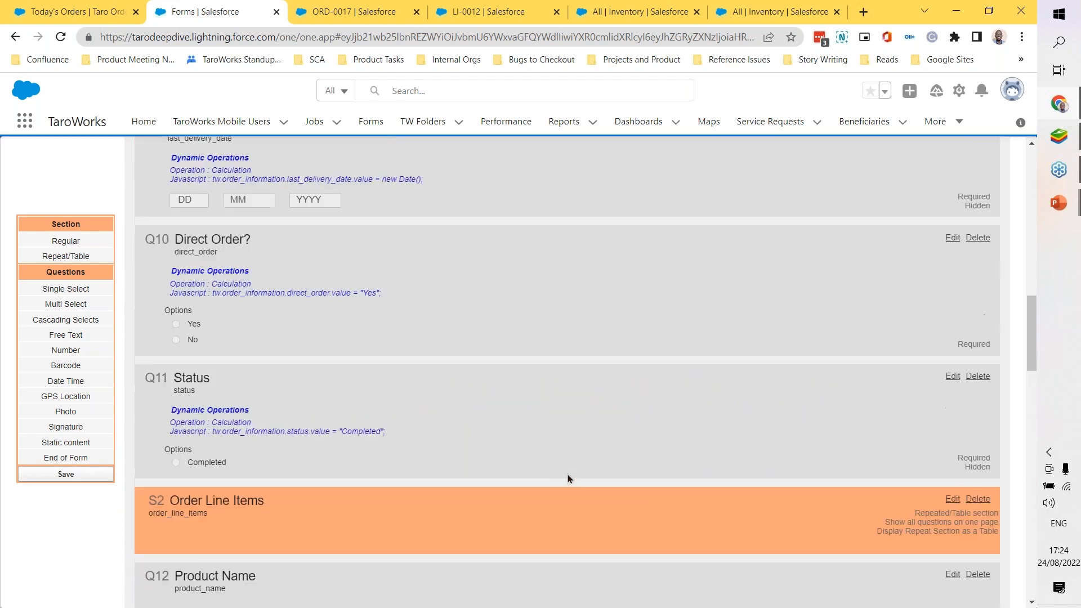
scroll(567, 479, "up", 4)
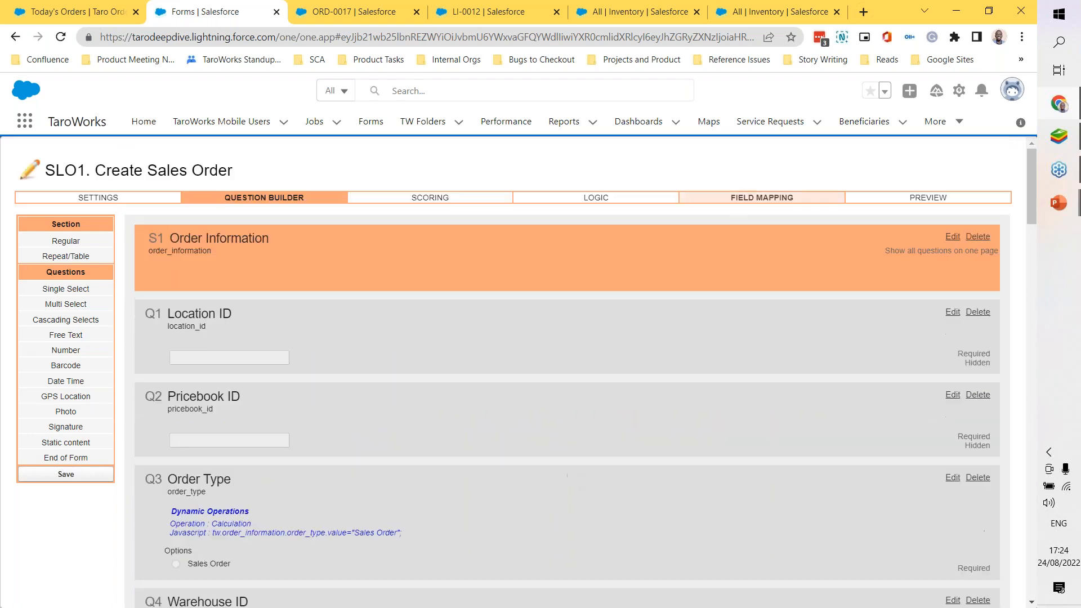
left_click(762, 197)
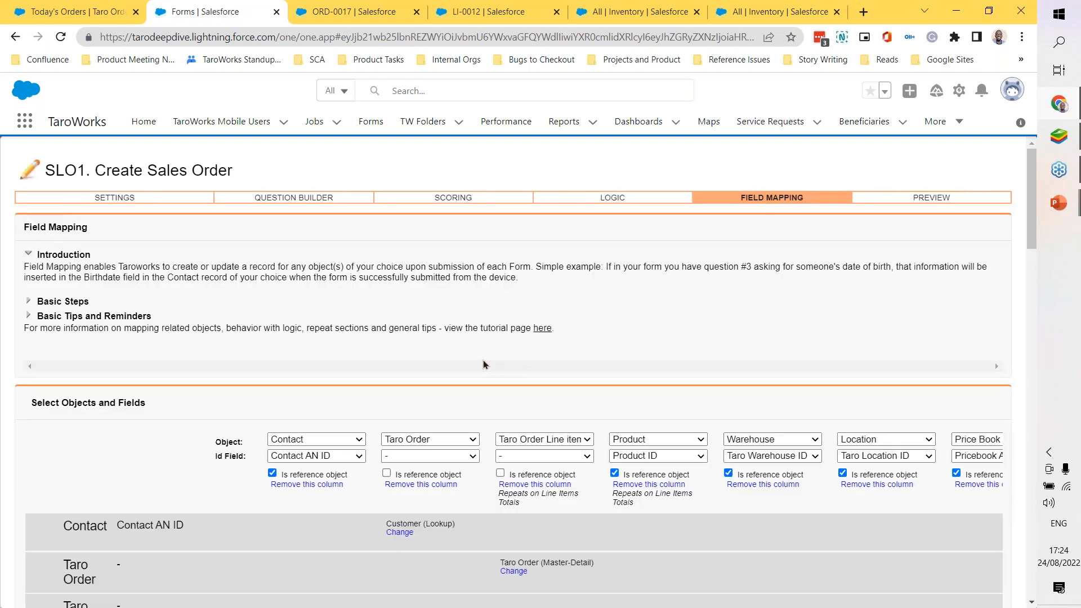
Step: Examine the mapped objects from Contact to Price Book, with their ID fields, reference object settings and lookup relationships
scroll(483, 365, "down", 3)
scroll(483, 365, "right", 2)
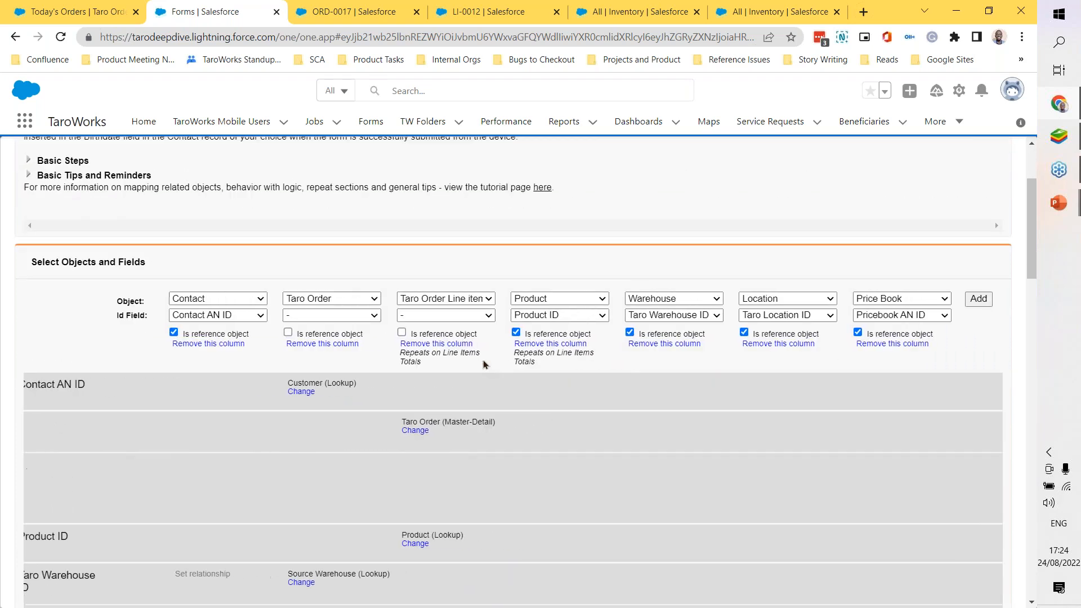
scroll(315, 360, "down", 1)
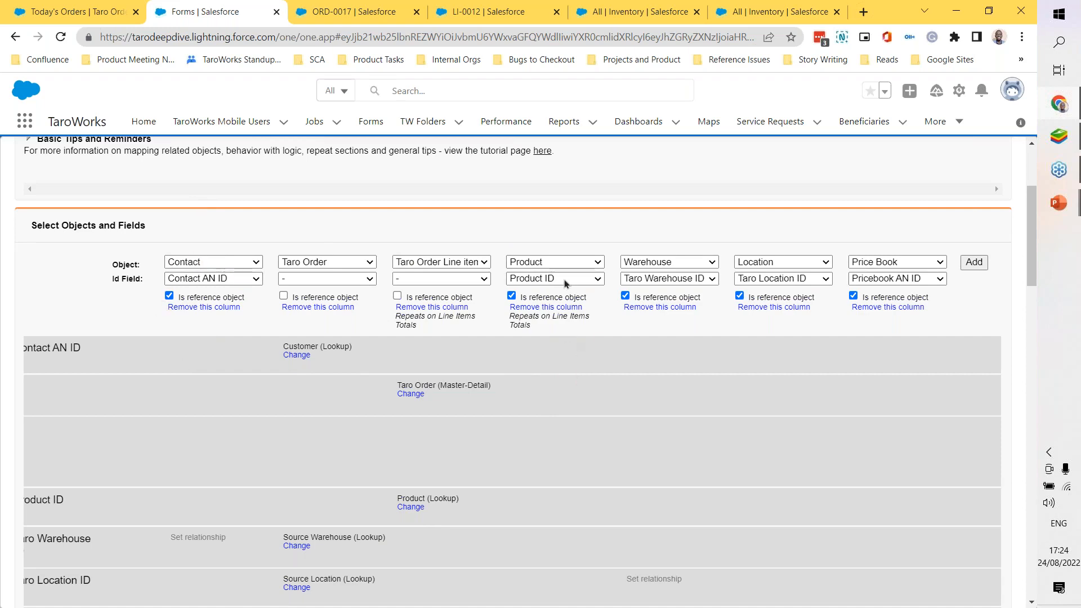
scroll(573, 416, "down", 3)
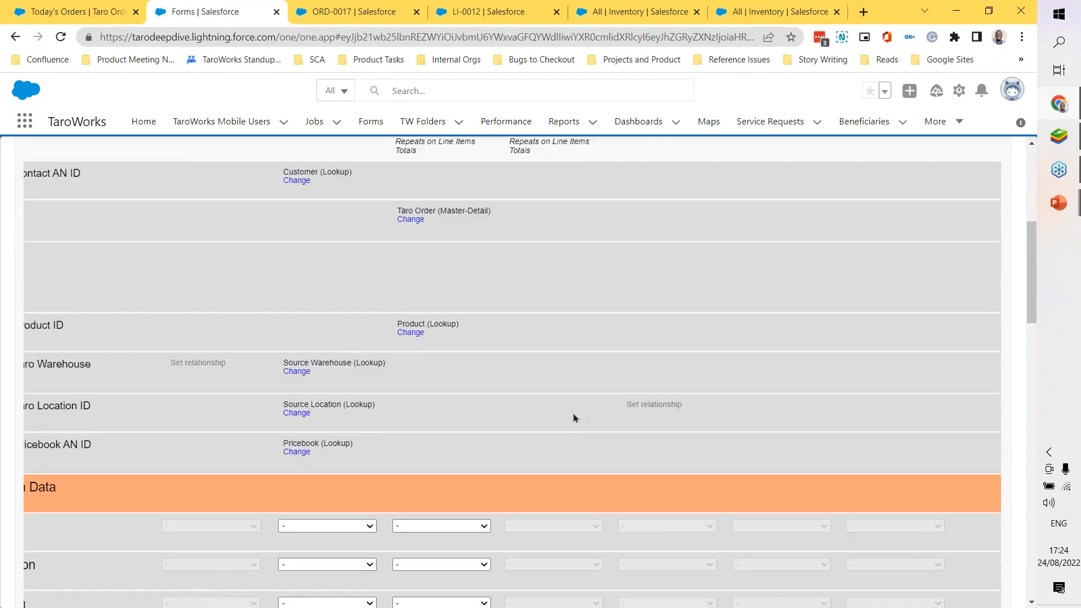
scroll(573, 418, "up", 2)
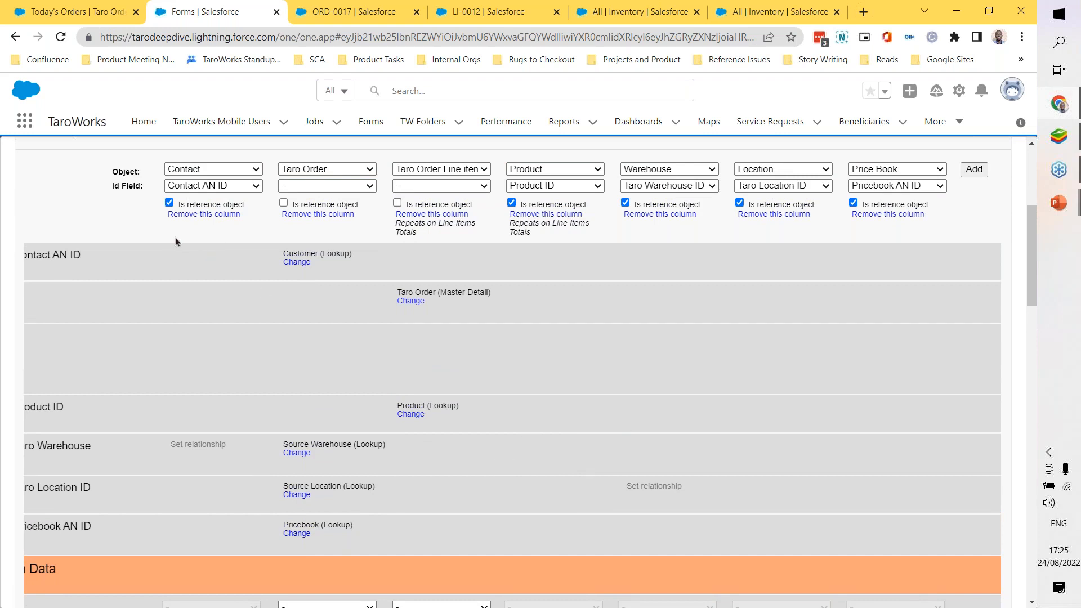
scroll(191, 273, "down", 1)
scroll(224, 344, "up", 2)
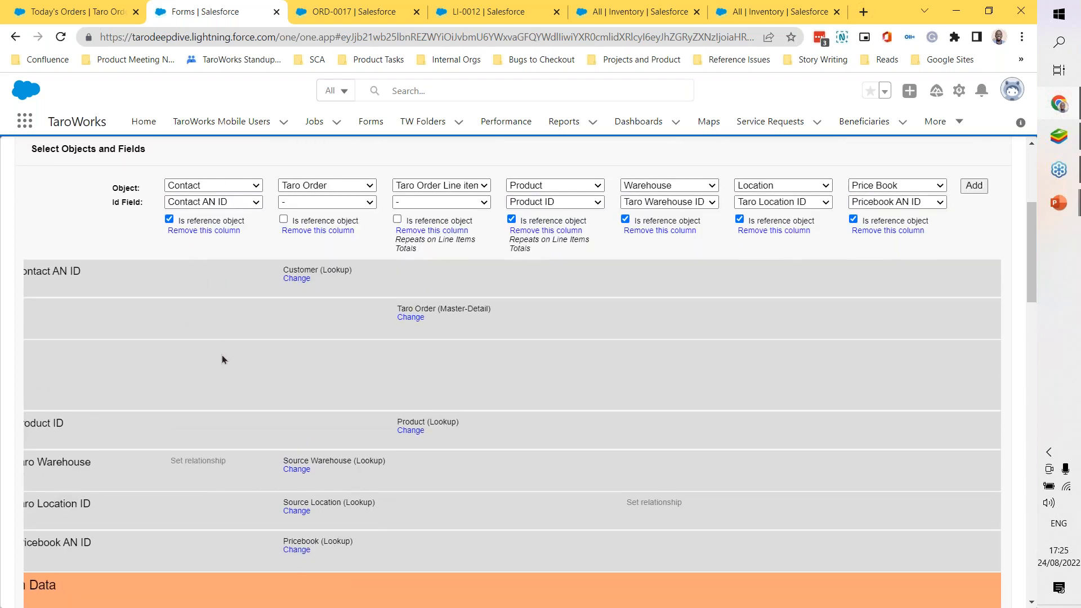
scroll(219, 358, "down", 1)
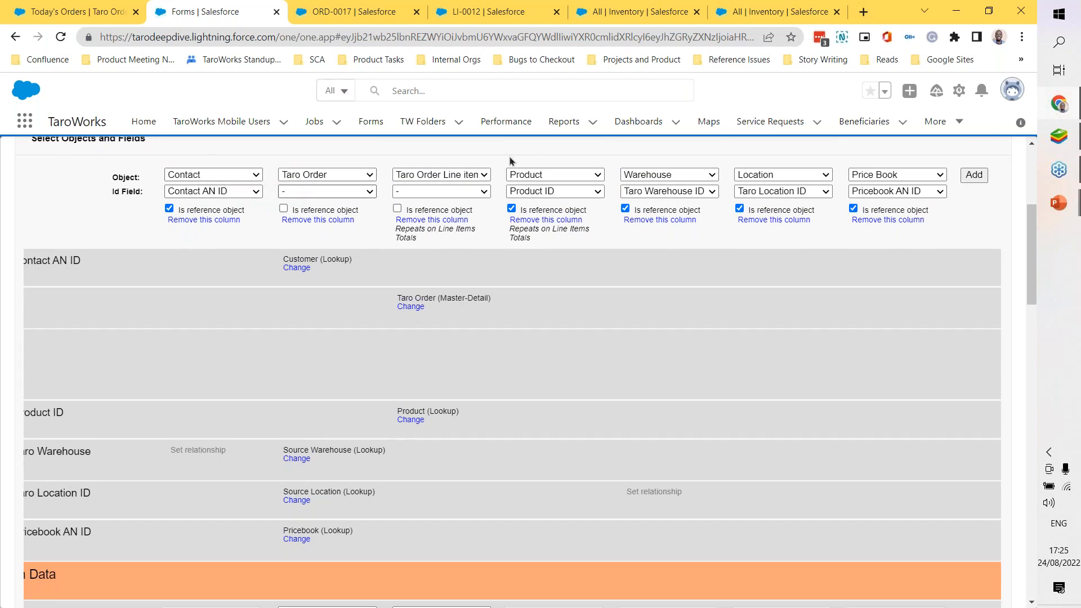
Step: Add a blank object column after Price Book in the field mapping
left_click(981, 176)
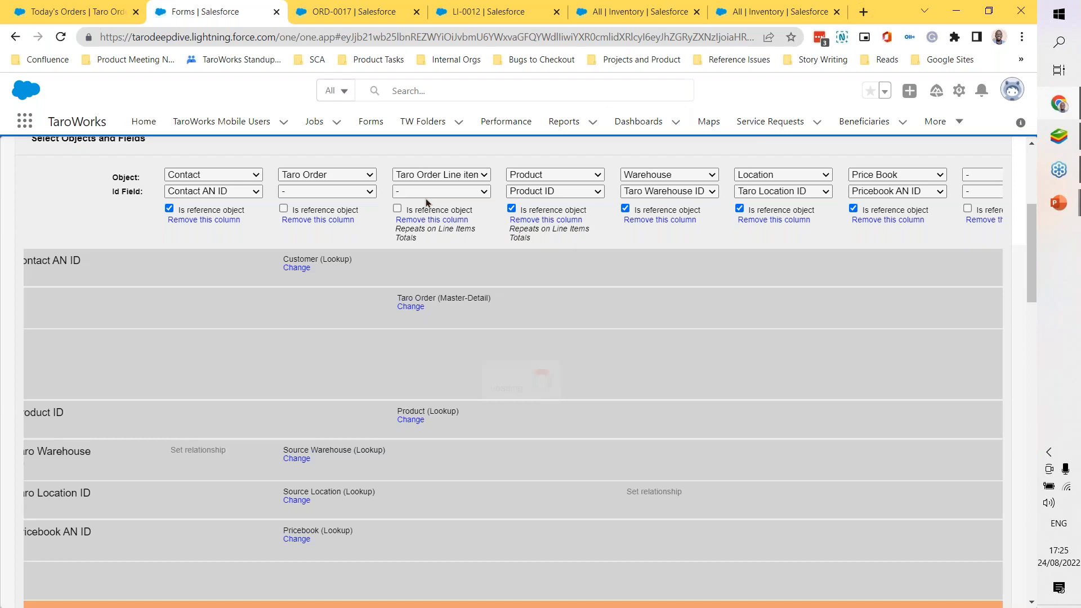
scroll(970, 179, "right", 2)
scroll(880, 225, "left", 1)
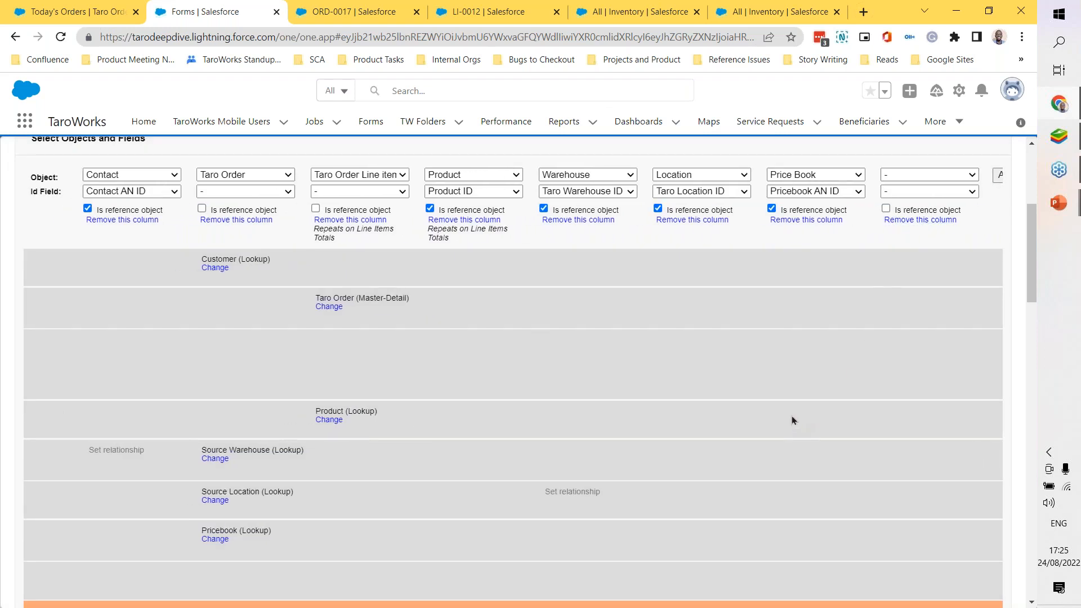
Step: Review the relationship rows linking Contact, Product, Warehouse, Location and Price Book to Taro Order and its line items
scroll(791, 416, "down", 4)
scroll(548, 305, "left", 1)
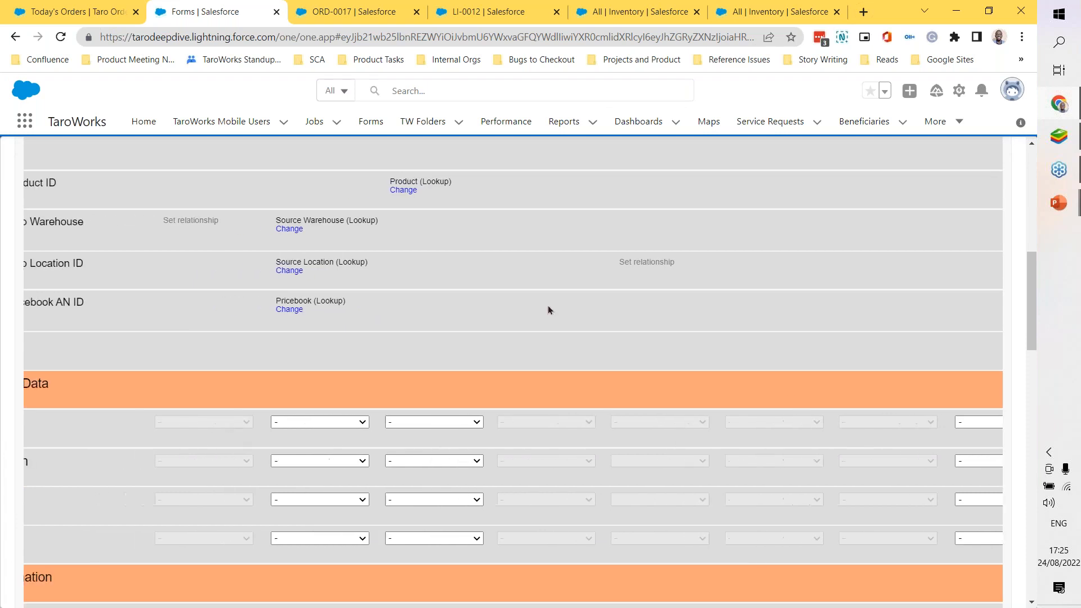
scroll(546, 305, "up", 4)
scroll(357, 285, "left", 2)
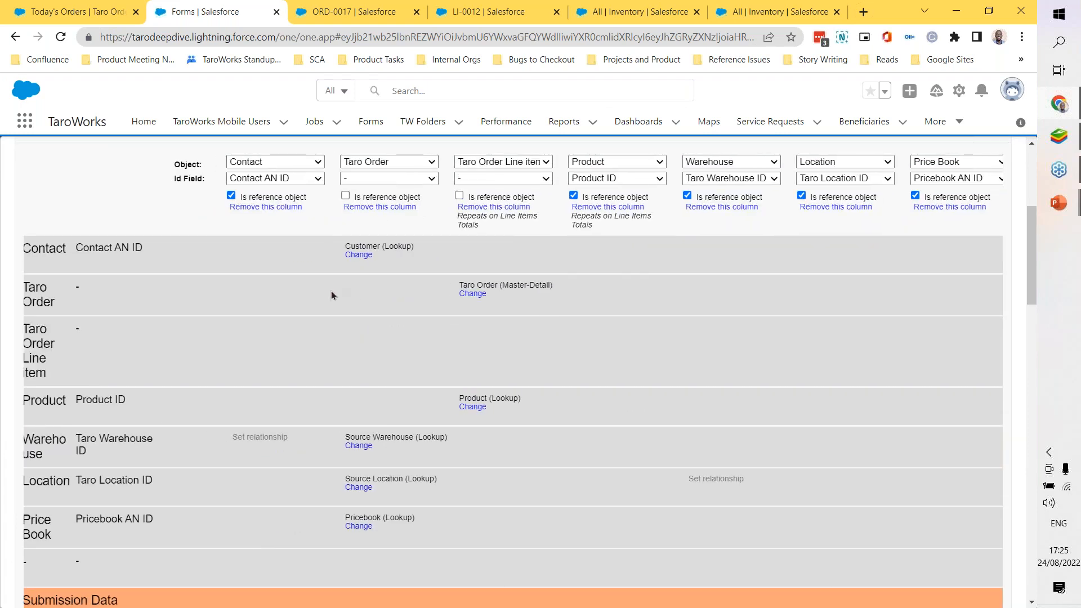
scroll(215, 290, "right", 1)
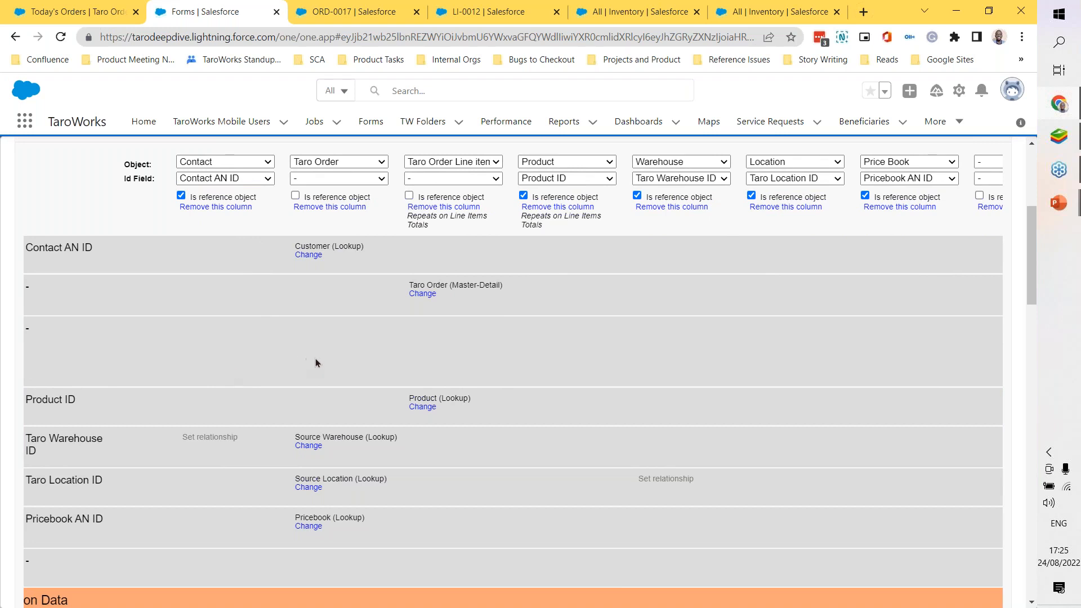
scroll(315, 359, "right", 1)
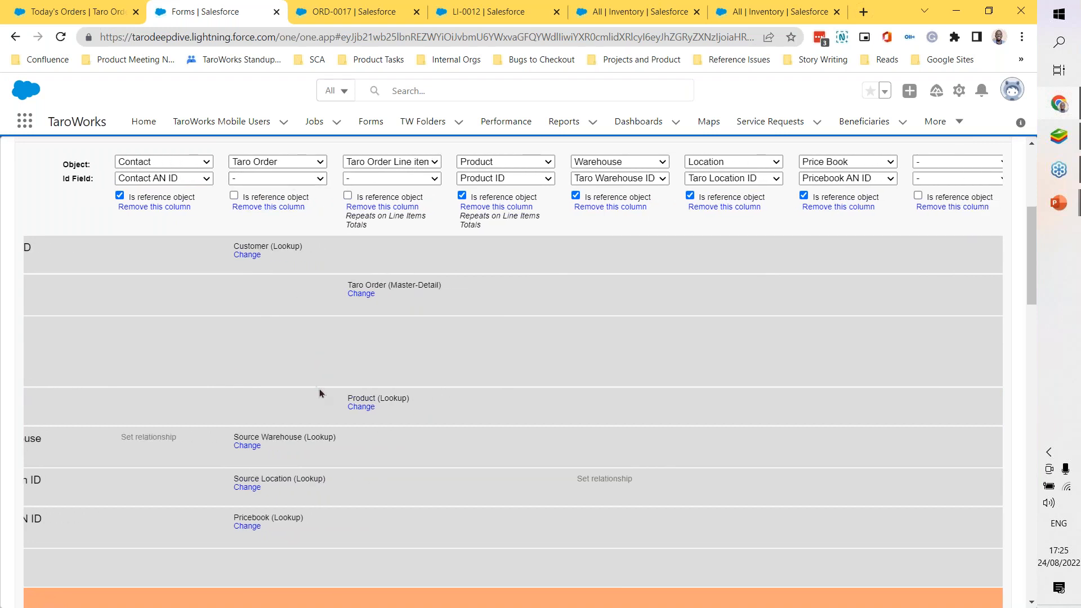
Step: Review the field mappings from Taro Location ID through the order dates and status to the line items' unit price and quantity
scroll(319, 389, "down", 5)
scroll(320, 393, "down", 8)
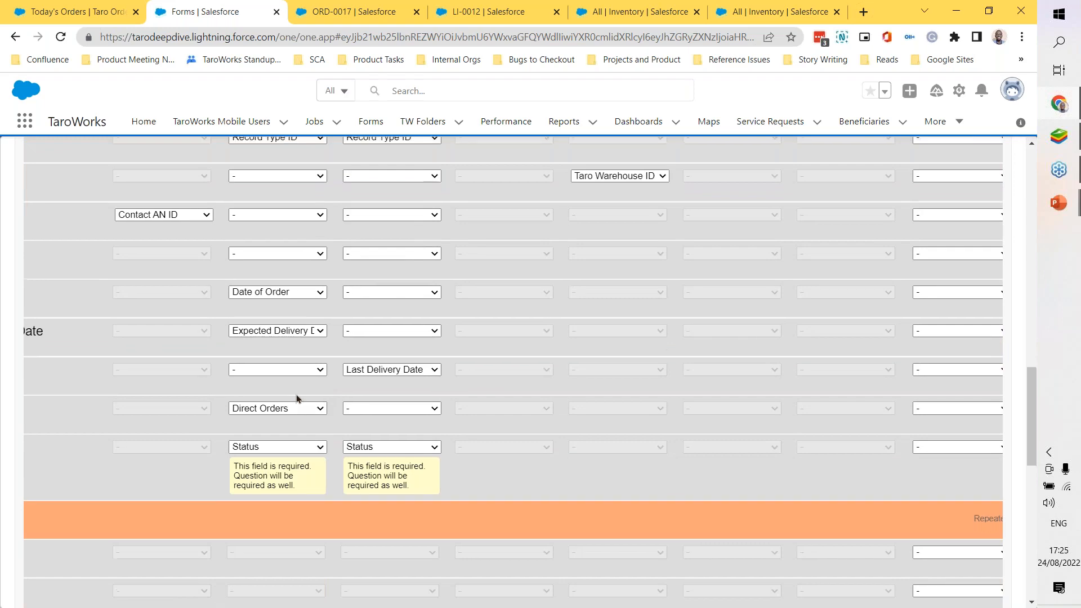
scroll(297, 396, "up", 1)
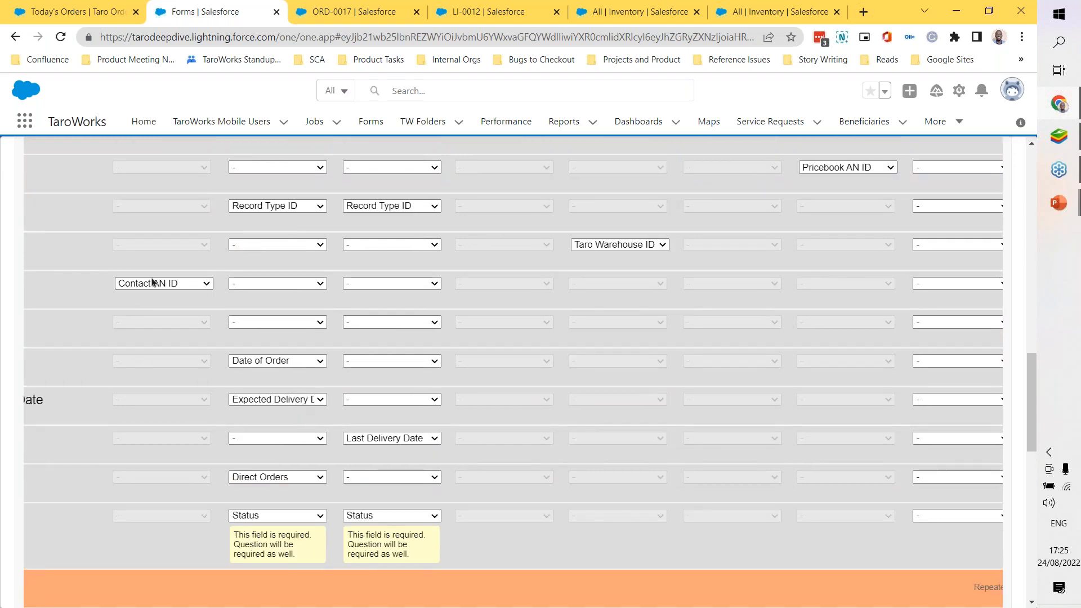
scroll(295, 397, "down", 8)
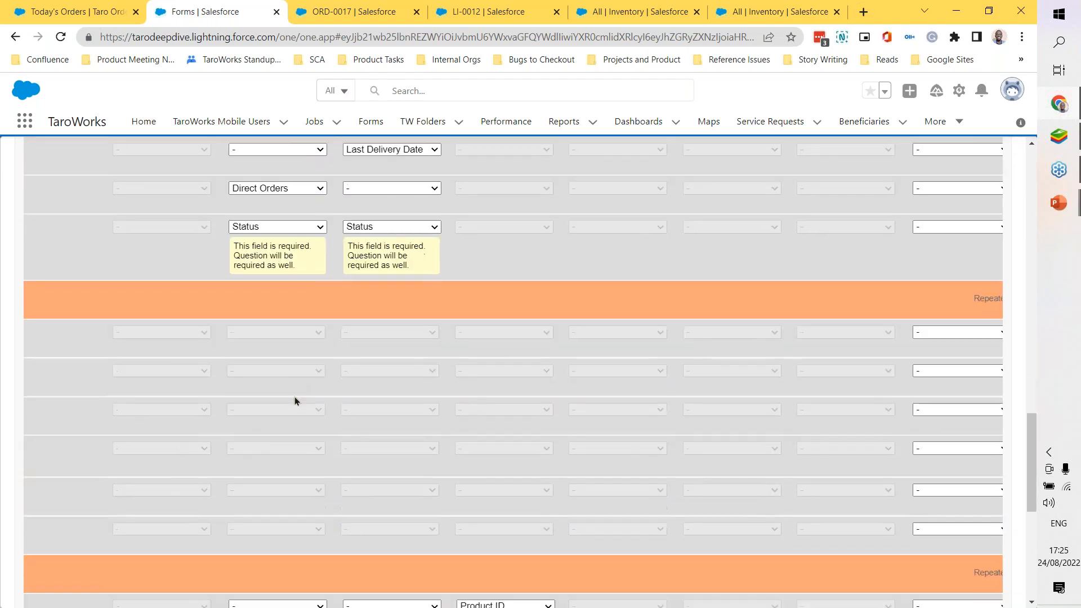
scroll(296, 400, "down", 5)
scroll(295, 400, "up", 10)
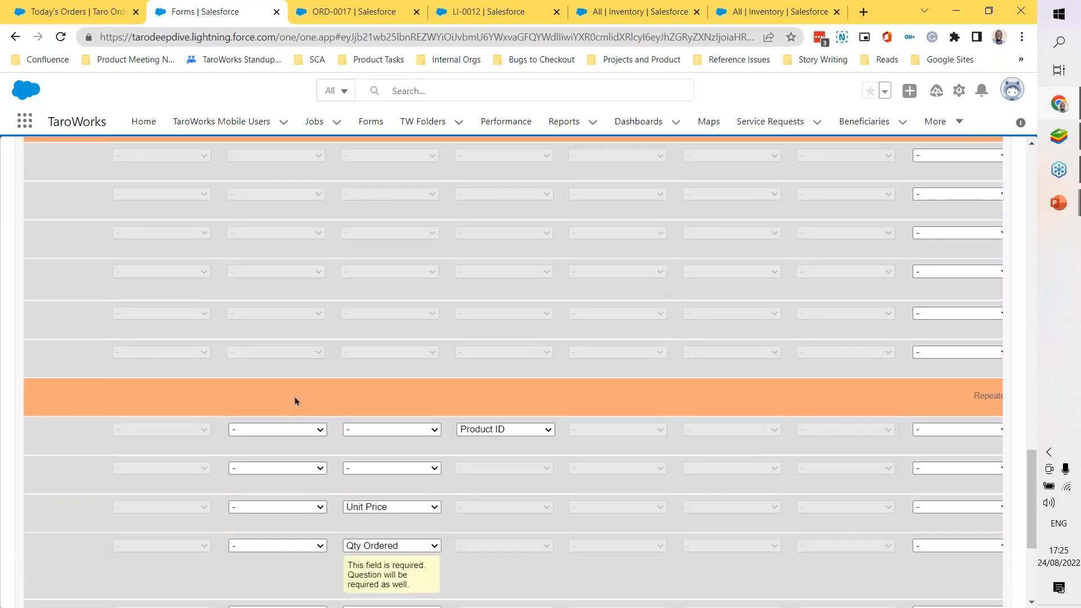
scroll(296, 401, "up", 4)
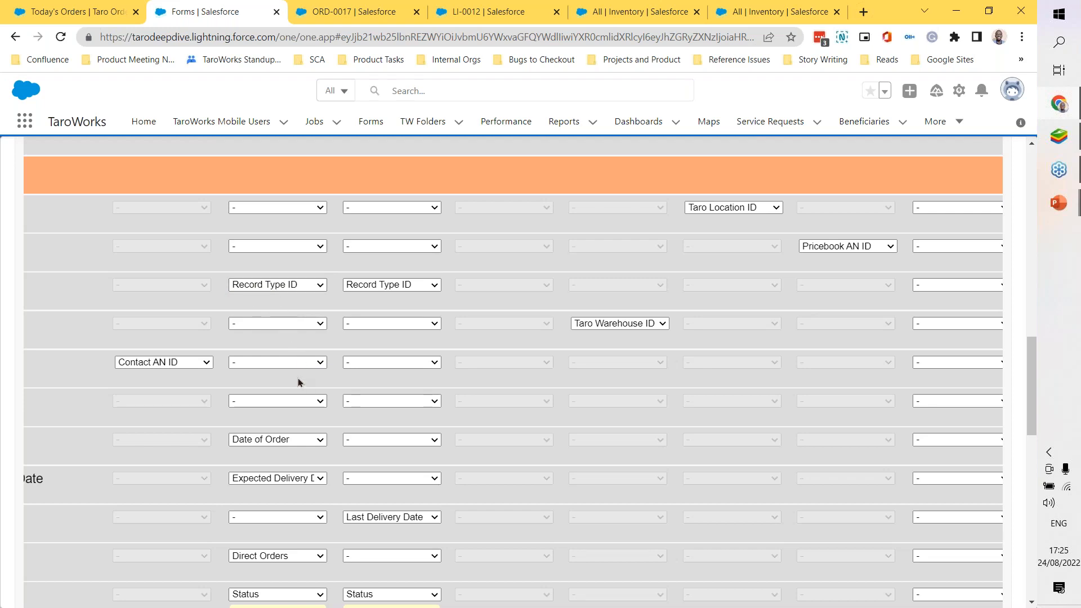
scroll(298, 382, "up", 5)
scroll(298, 381, "up", 3)
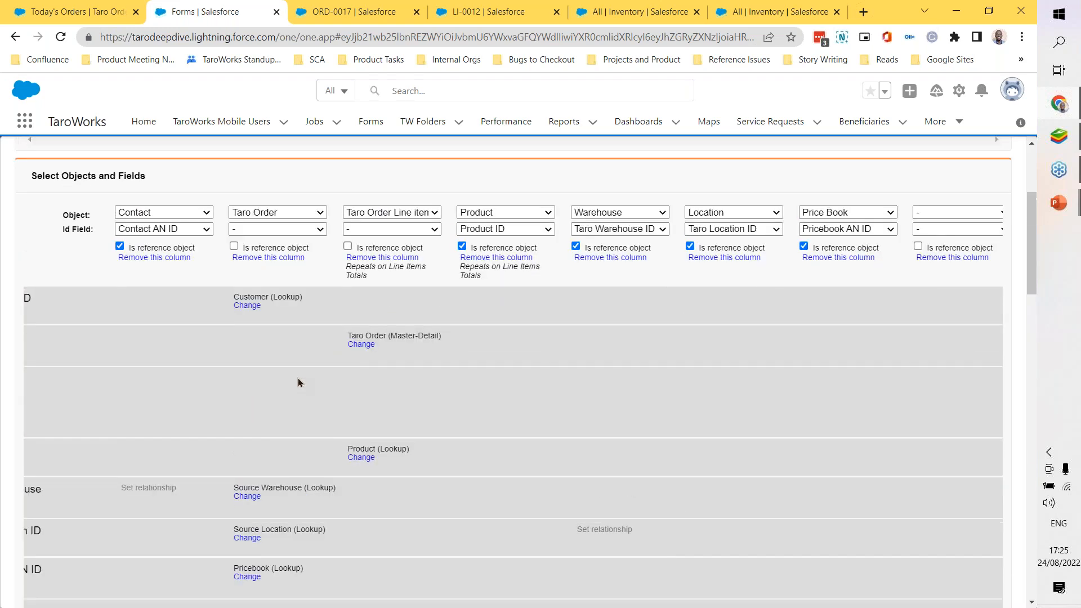
Step: Compare the mapped object columns and their relationship rows with the record type, warehouse, contact and repeated table section mappings
scroll(386, 321, "down", 5)
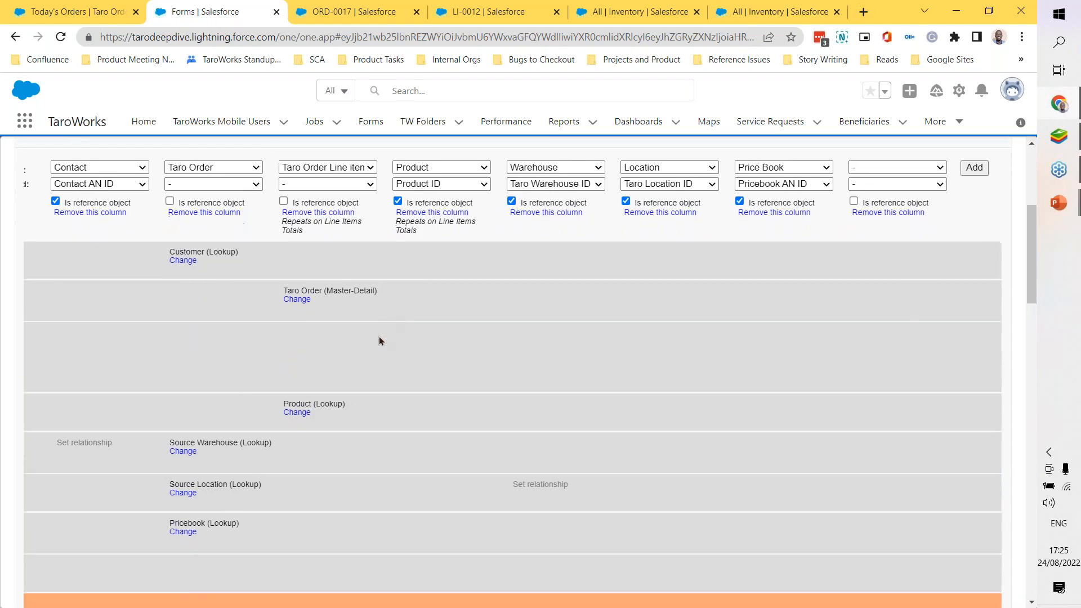
scroll(377, 355, "up", 4)
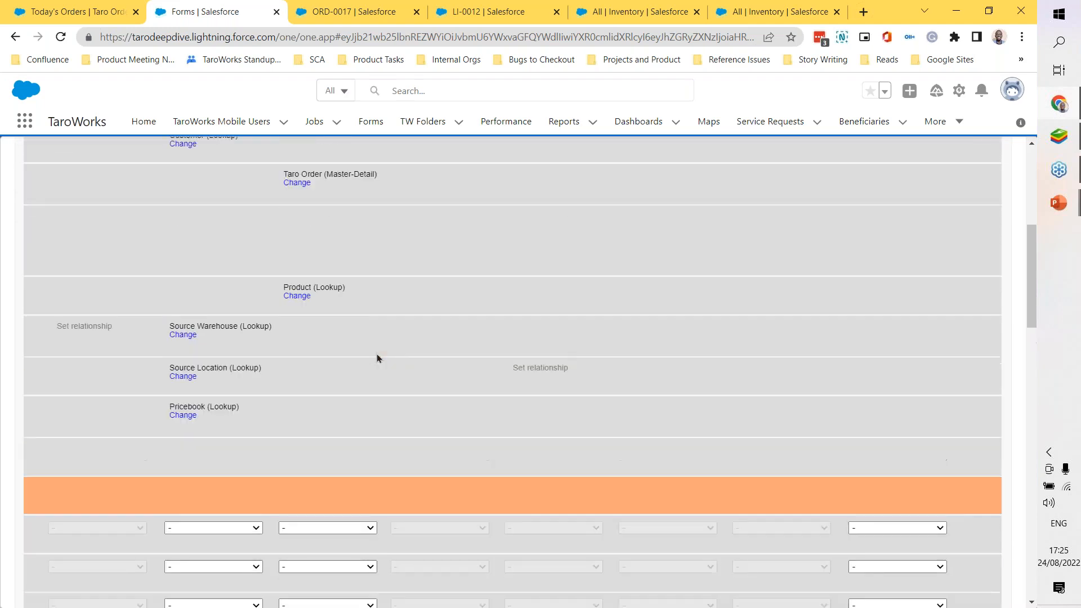
scroll(376, 355, "down", 1)
scroll(377, 358, "down", 6)
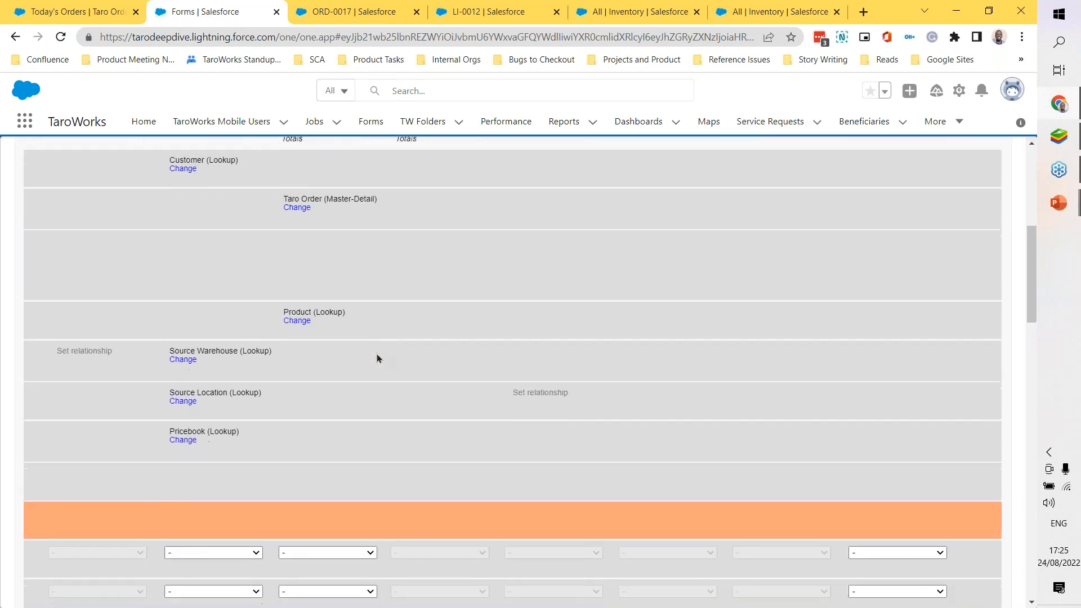
scroll(377, 358, "down", 2)
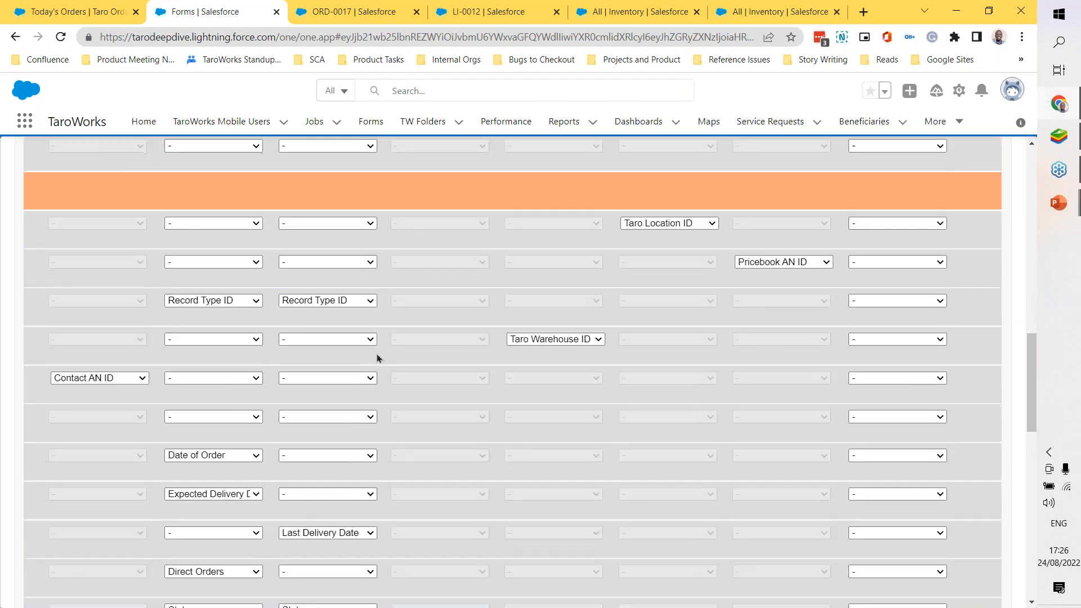
scroll(376, 358, "up", 8)
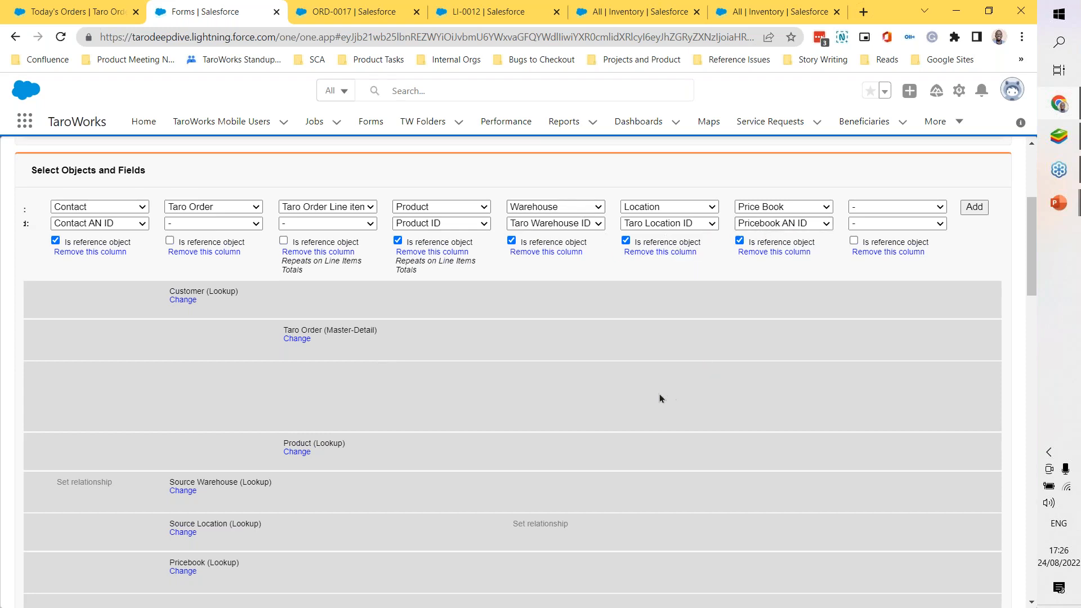
scroll(660, 397, "down", 10)
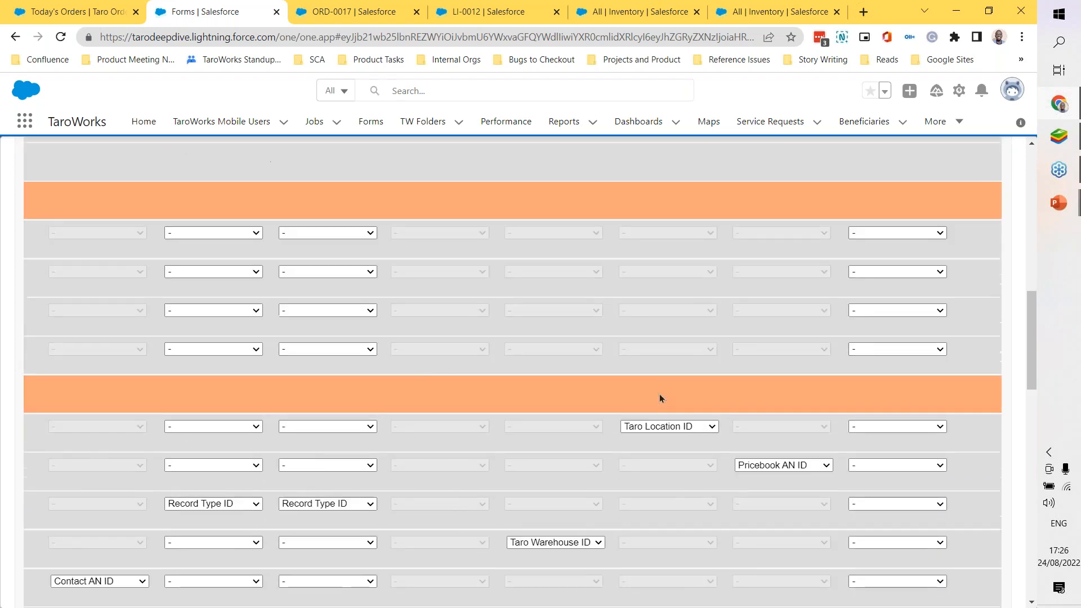
scroll(778, 391, "down", 5)
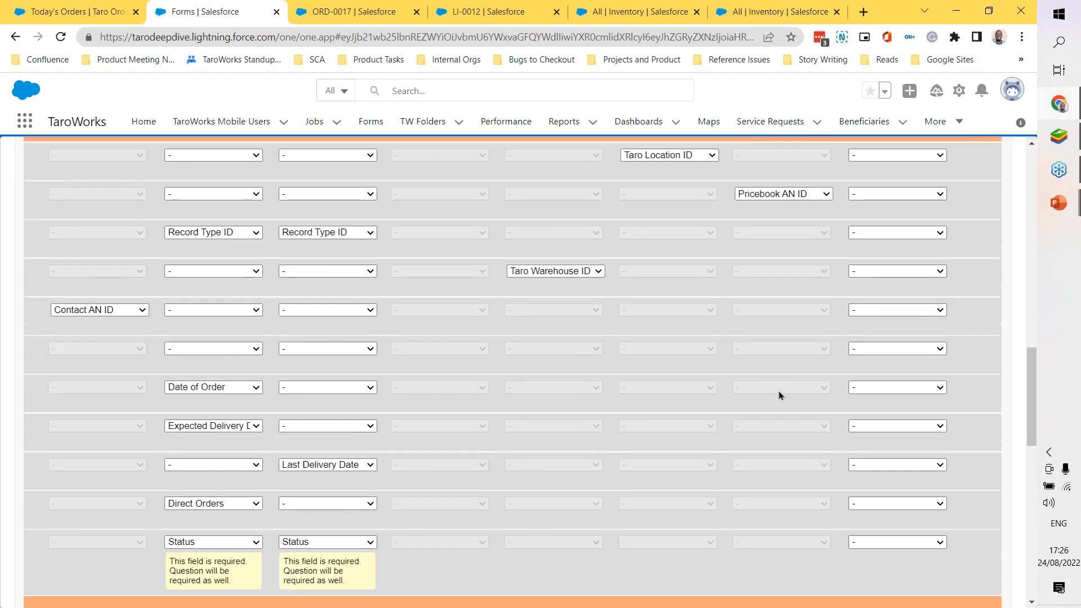
scroll(778, 394, "down", 7)
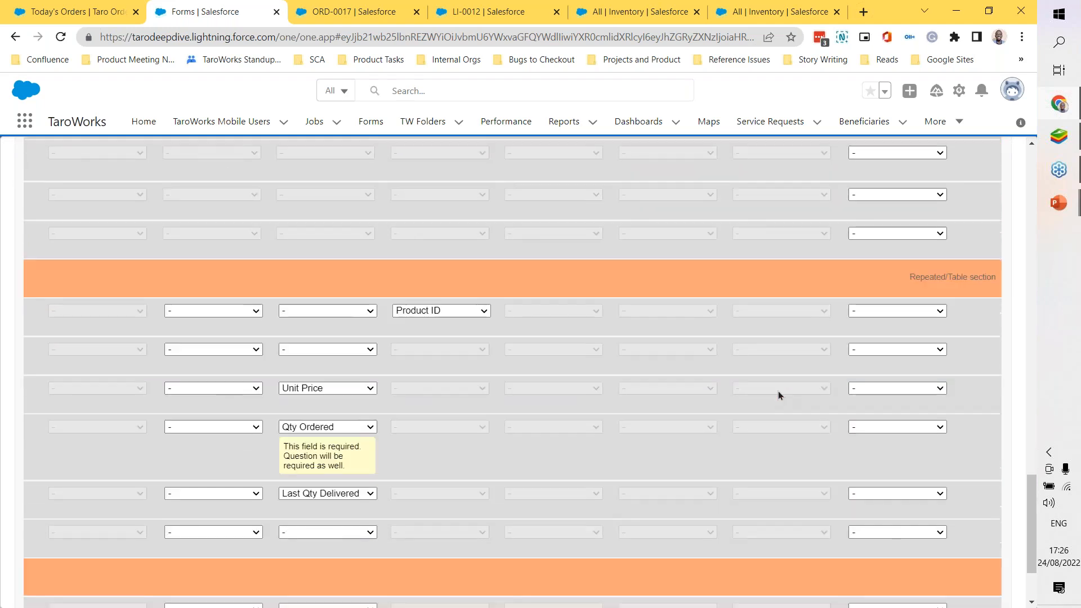
scroll(778, 391, "up", 4)
scroll(778, 391, "down", 6)
scroll(778, 390, "up", 8)
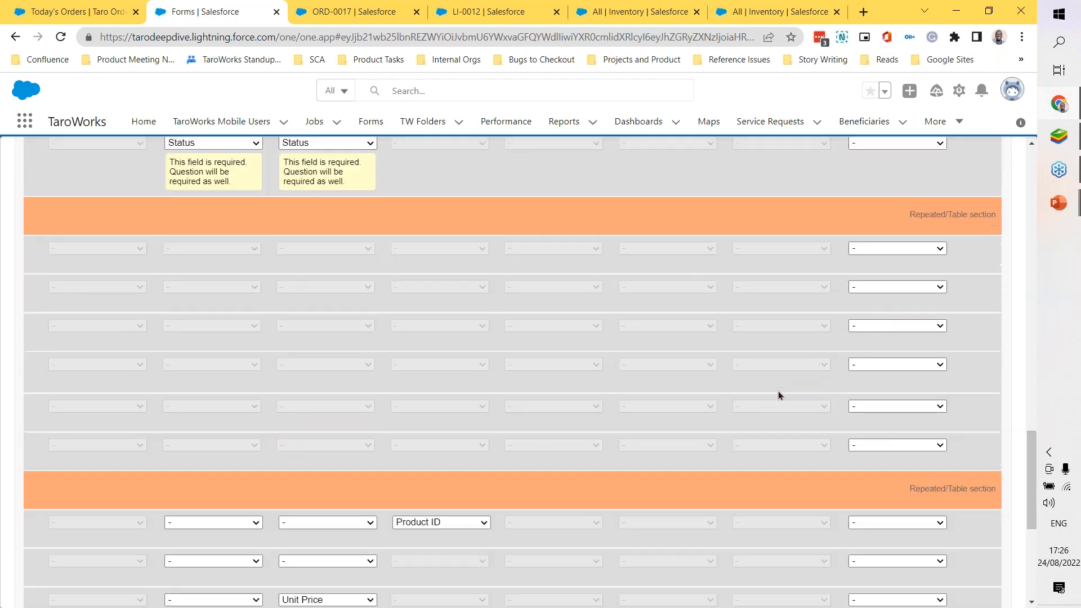
scroll(778, 394, "up", 15)
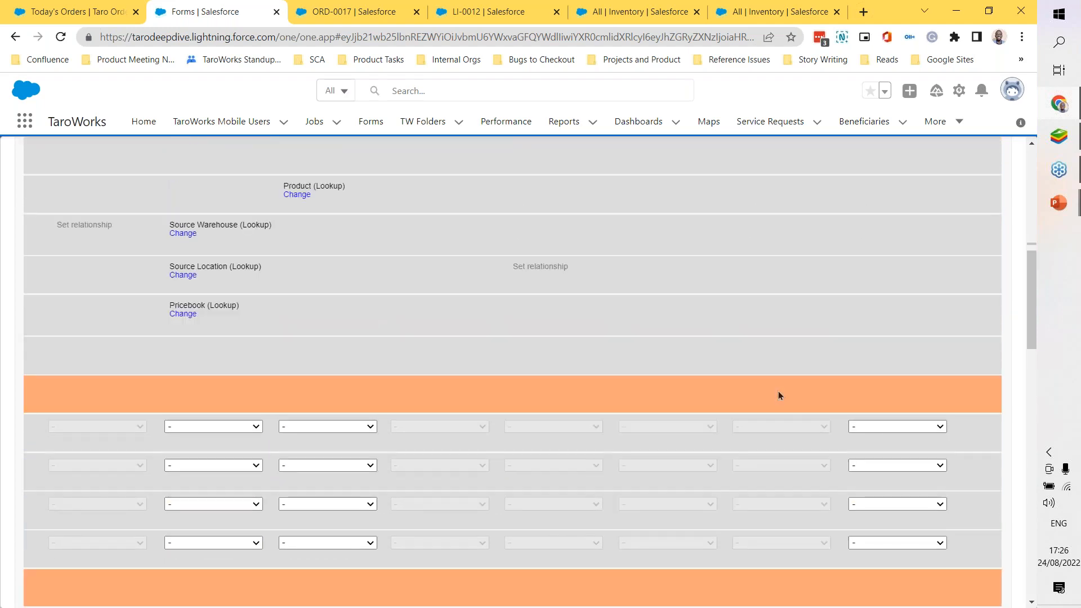
Step: Recheck which objects are reference objects or repeat on Line Items Totals, and examine their field mappings down to Last Qty Delivered
scroll(778, 395, "down", 3)
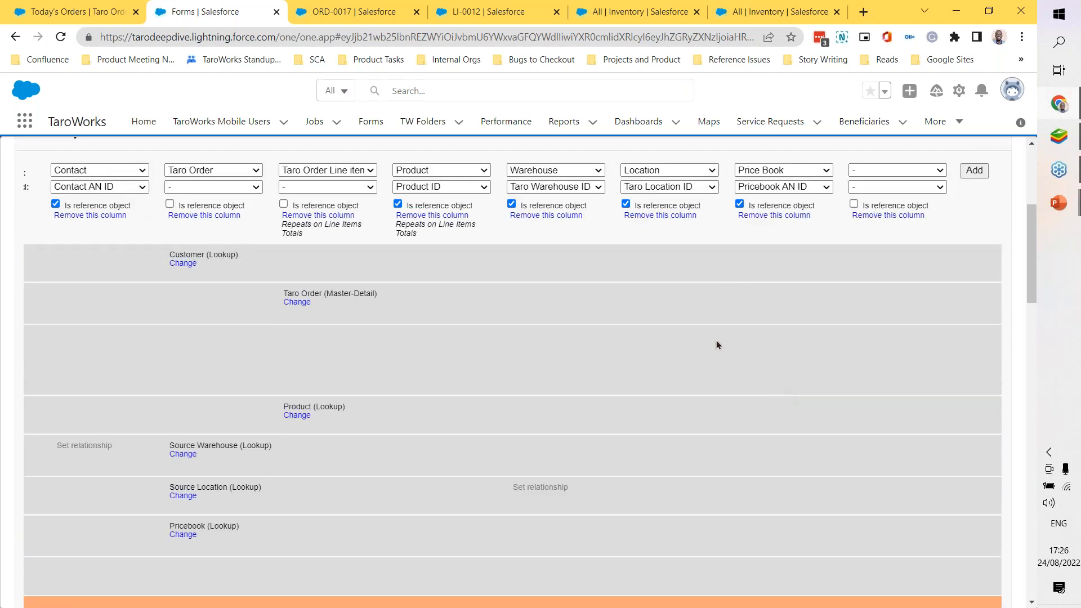
scroll(716, 340, "down", 7)
scroll(657, 395, "up", 5)
scroll(657, 395, "up", 3)
scroll(658, 396, "down", 8)
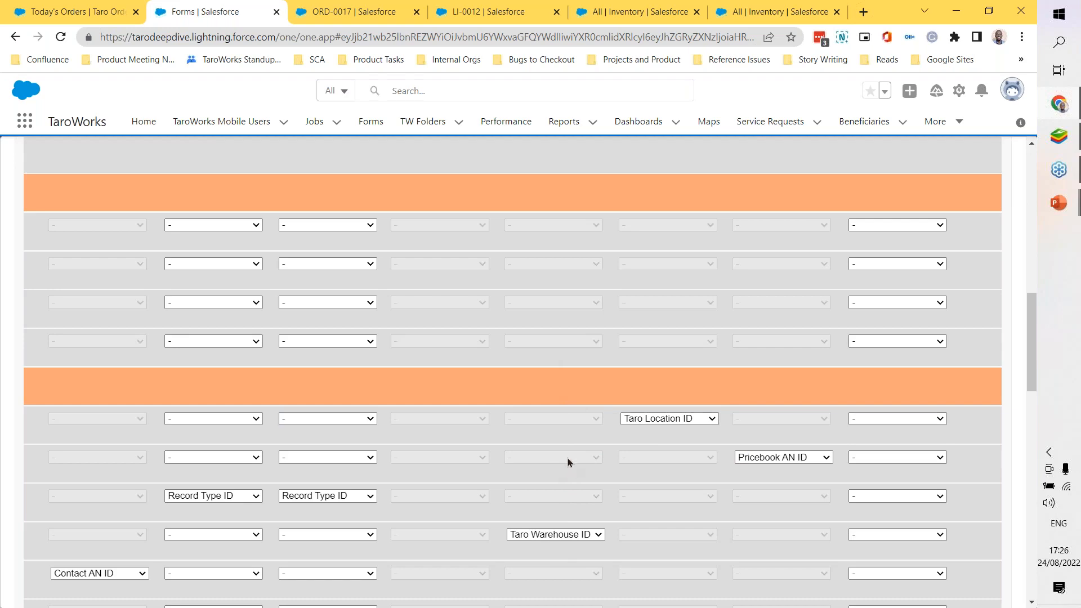
scroll(568, 458, "up", 15)
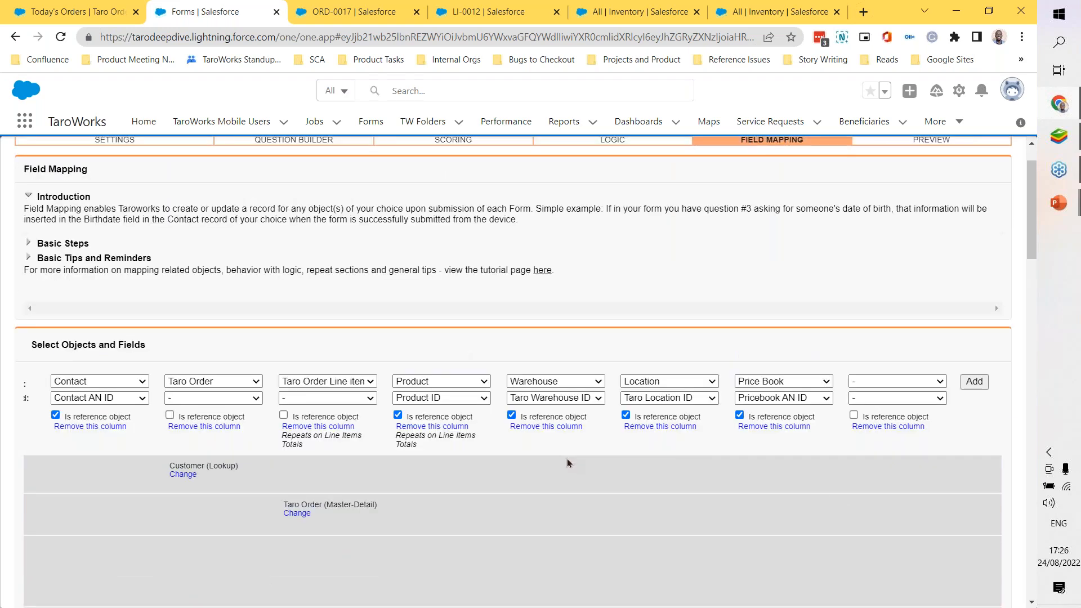
scroll(566, 458, "down", 3)
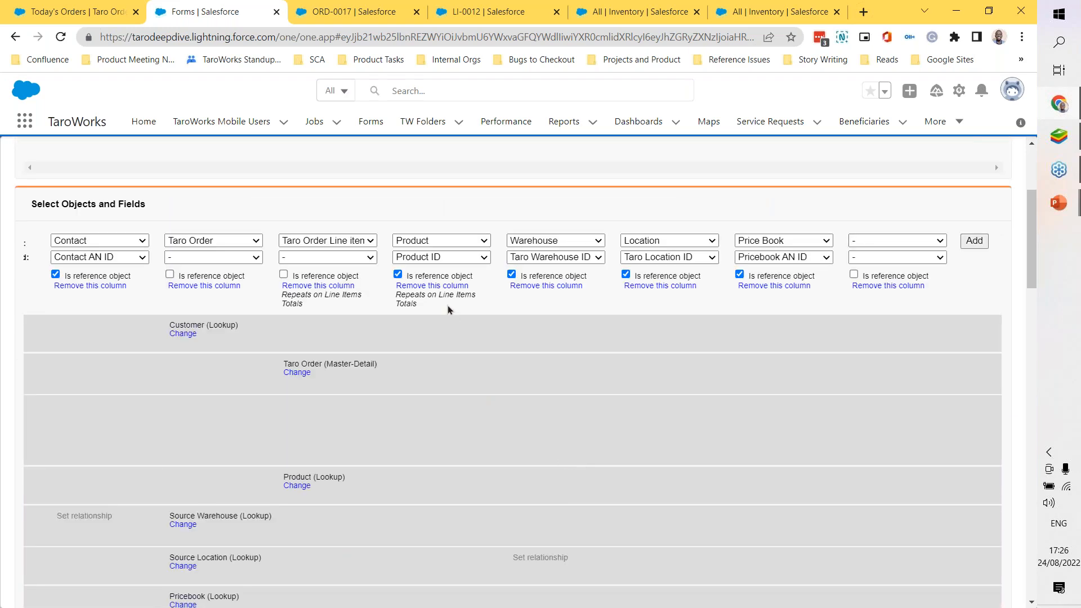
scroll(447, 321, "down", 5)
scroll(447, 321, "down", 7)
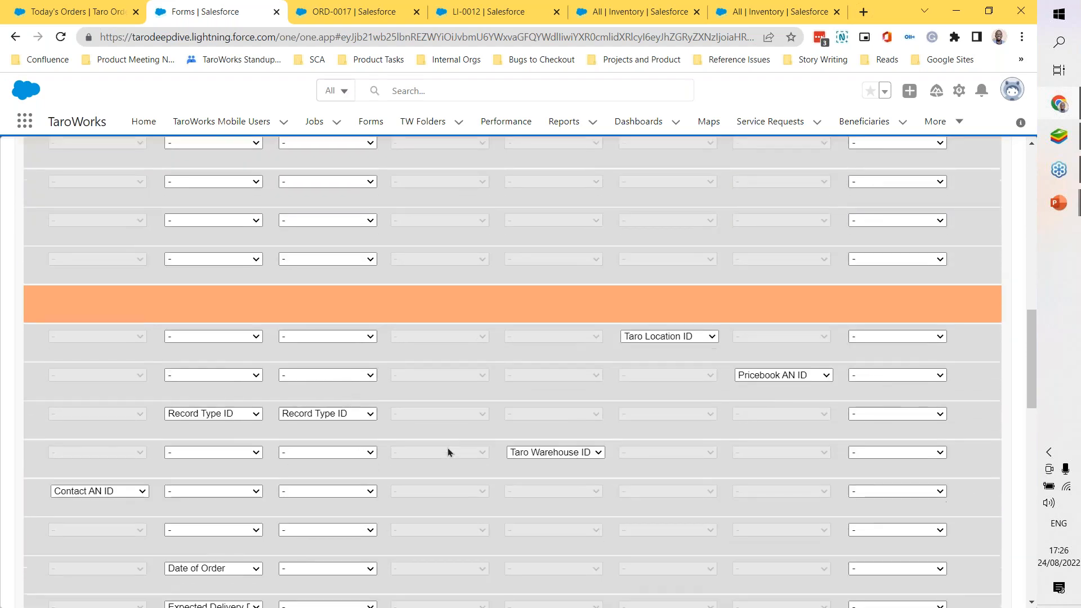
scroll(448, 447, "down", 5)
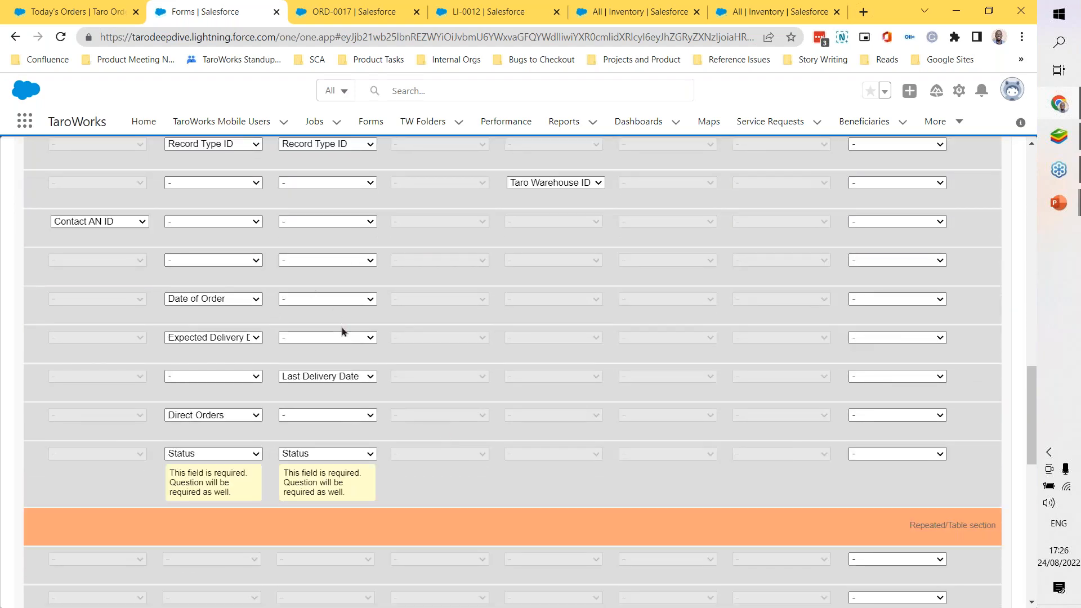
scroll(342, 330, "up", 1)
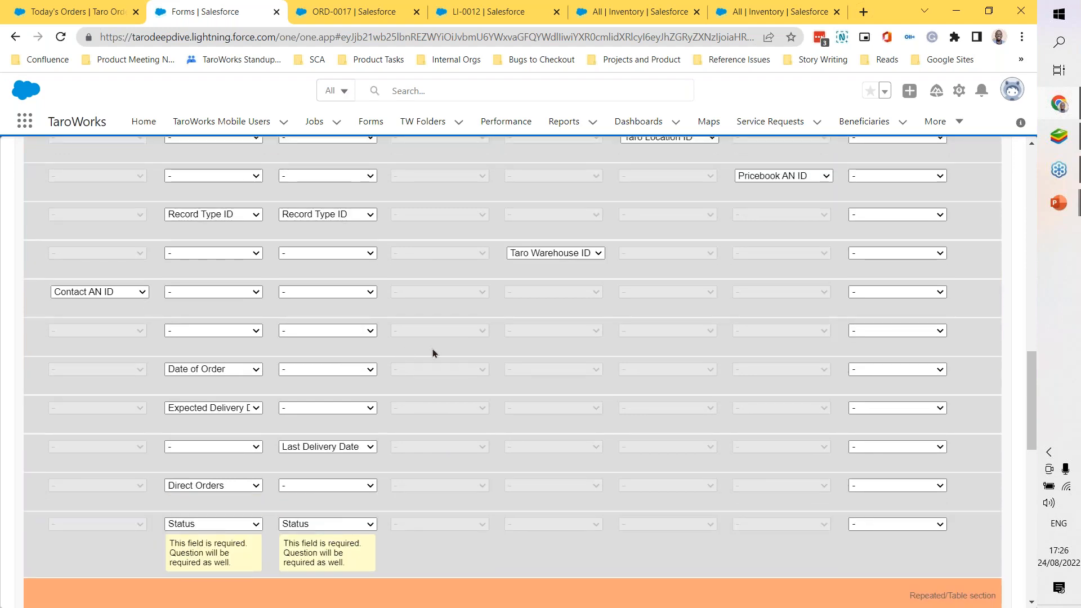
scroll(432, 349, "up", 1)
scroll(432, 351, "down", 8)
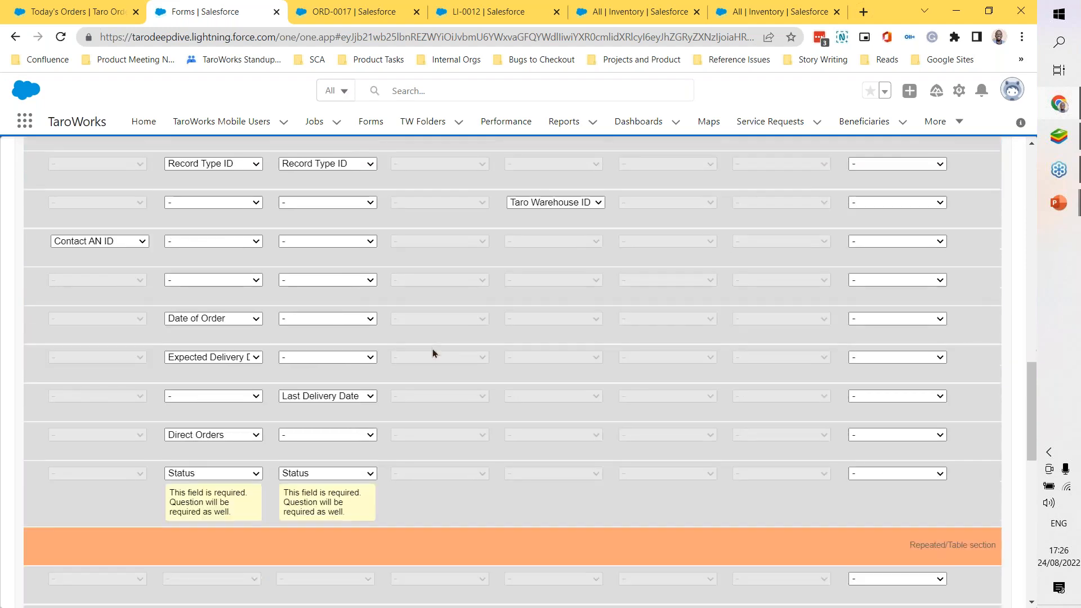
scroll(432, 353, "down", 5)
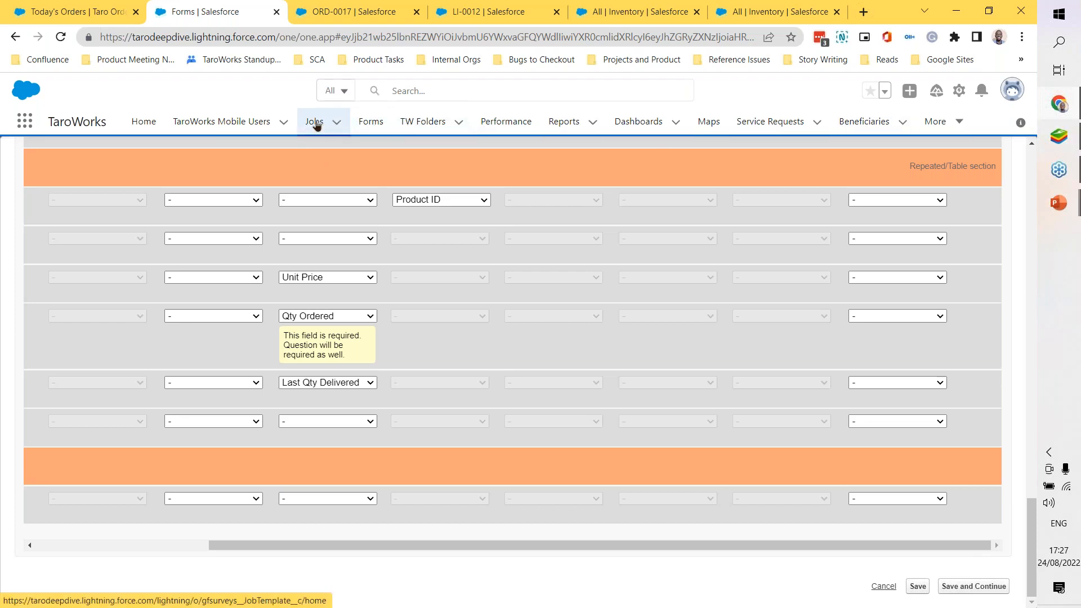
Step: Open the draft SL01. Sales Order job for editing and go to its Drill Down Hierarchy section
mouse_move(1058, 202)
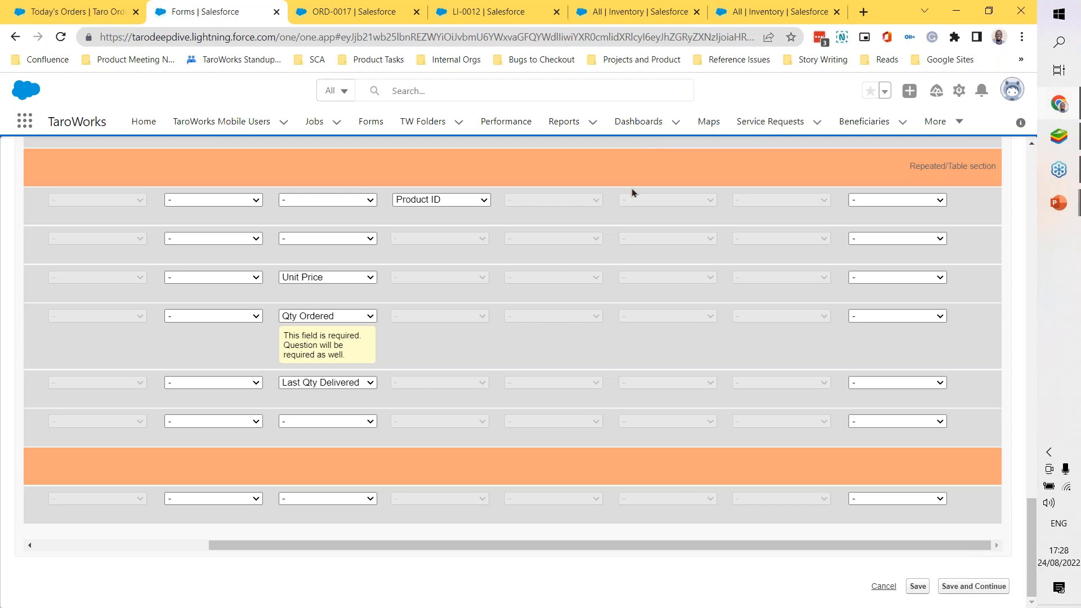
scroll(633, 194, "up", 20)
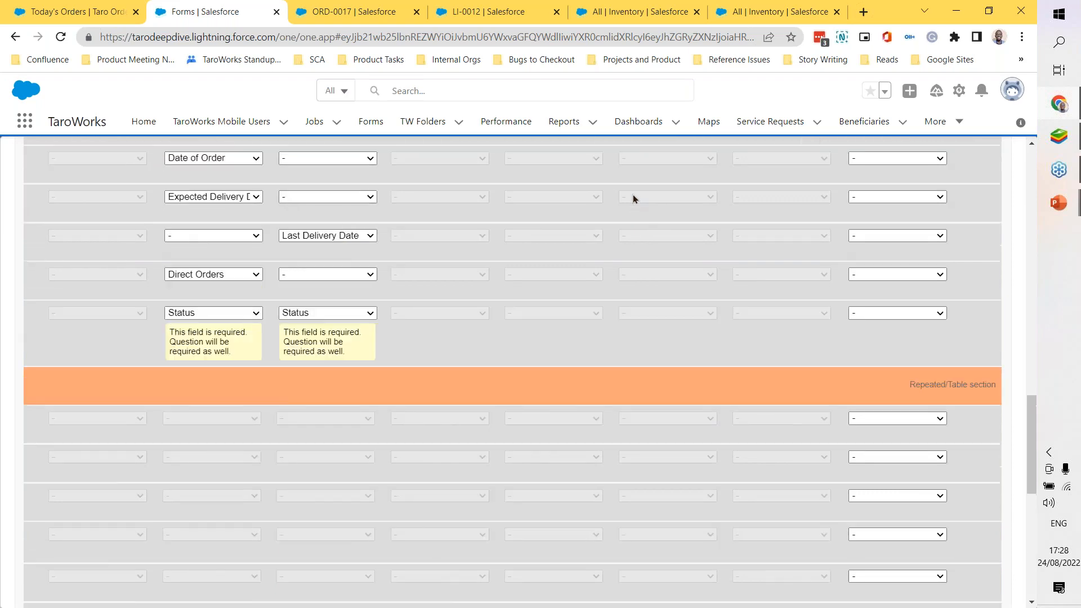
scroll(632, 195, "up", 10)
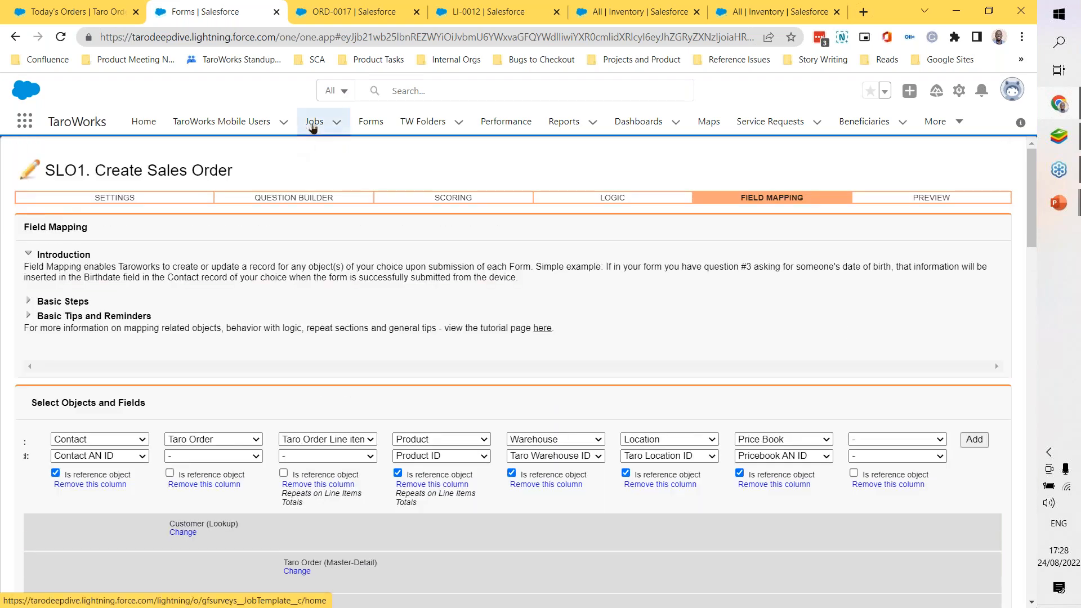
left_click(313, 127)
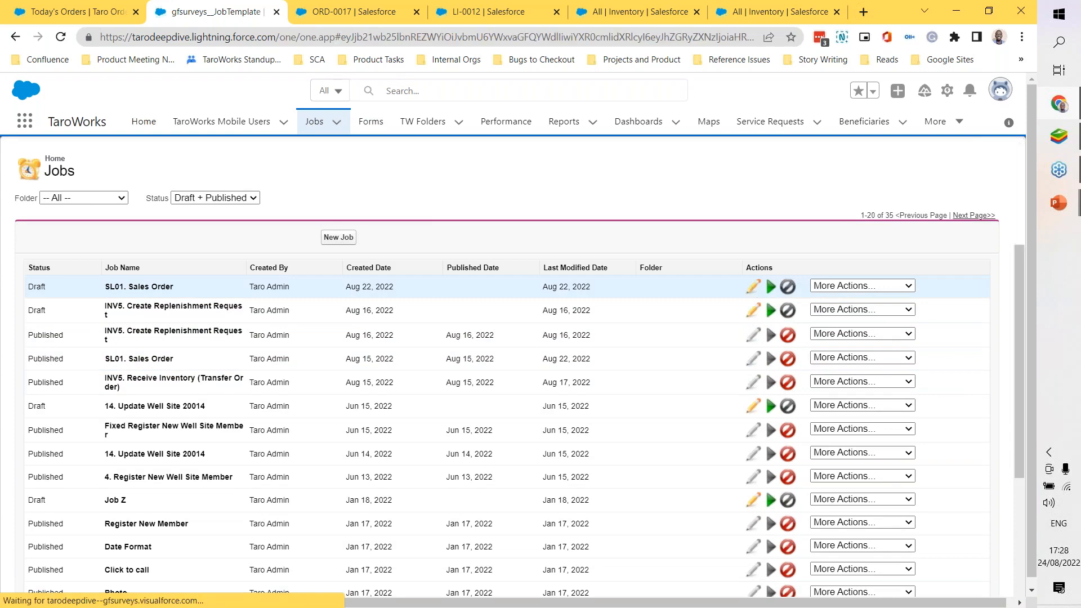
left_click(752, 288)
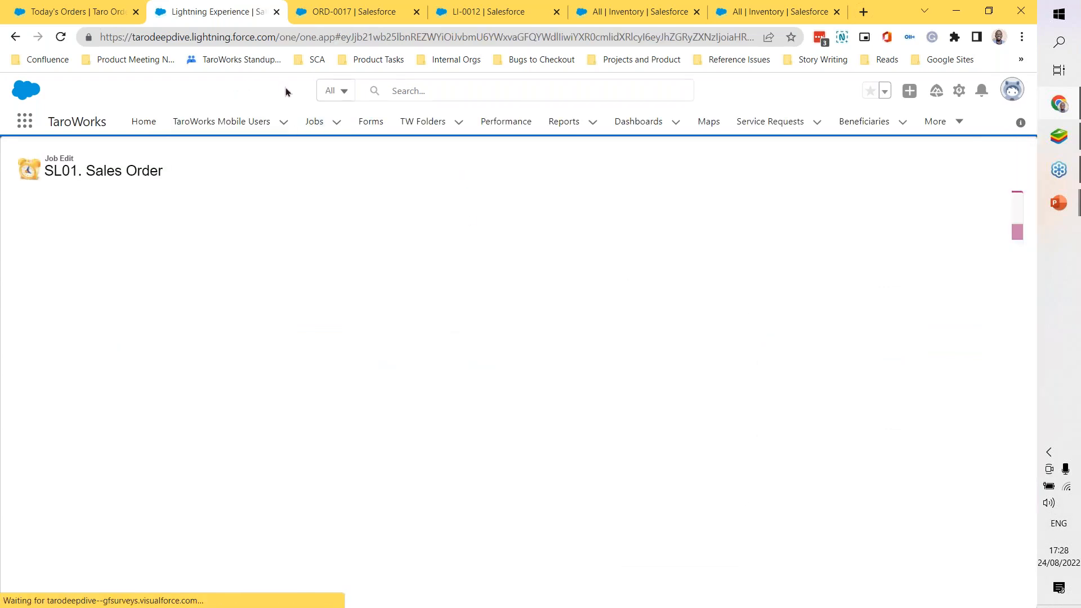
scroll(636, 283, "down", 2)
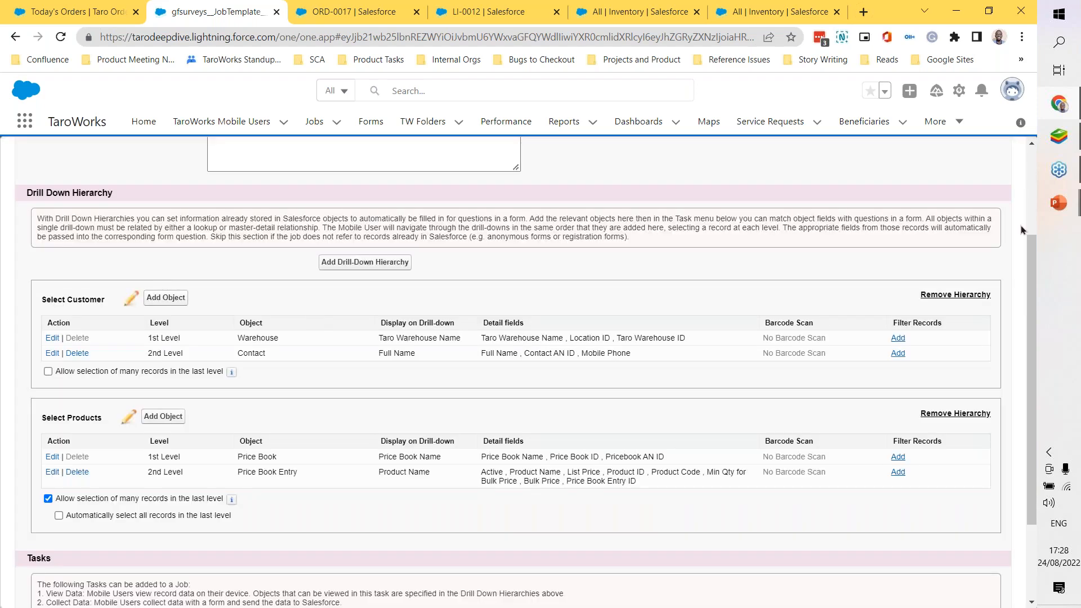
Step: Switch to the TaroWorks mobile app in BlueStacks, dismiss the sync message and start customer selection in the SL01. Sales Order job
left_click(1058, 137)
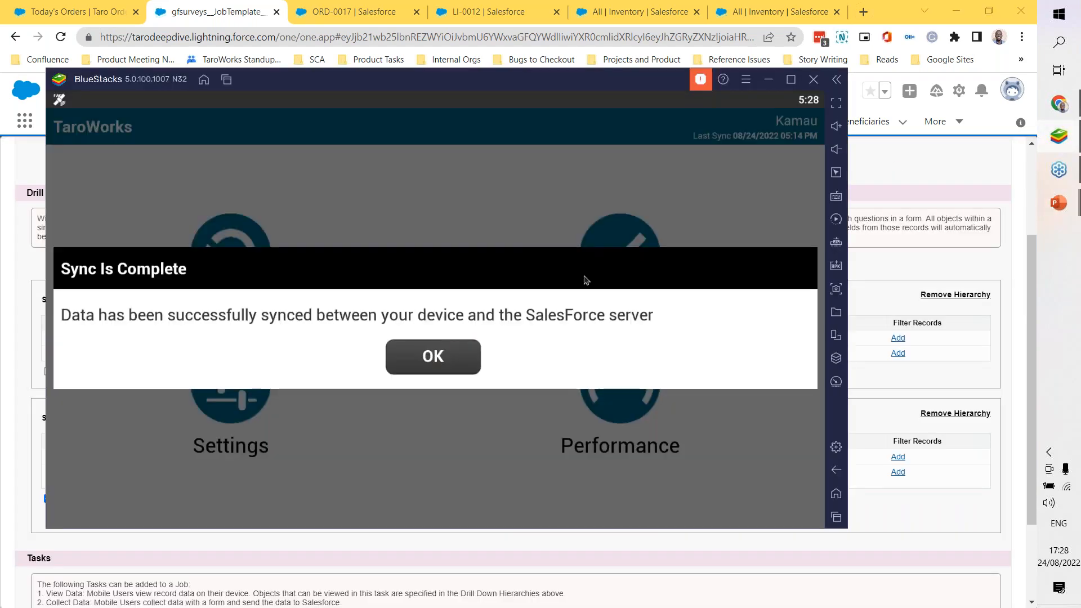
left_click(457, 348)
left_click(623, 252)
left_click(372, 176)
left_click(330, 299)
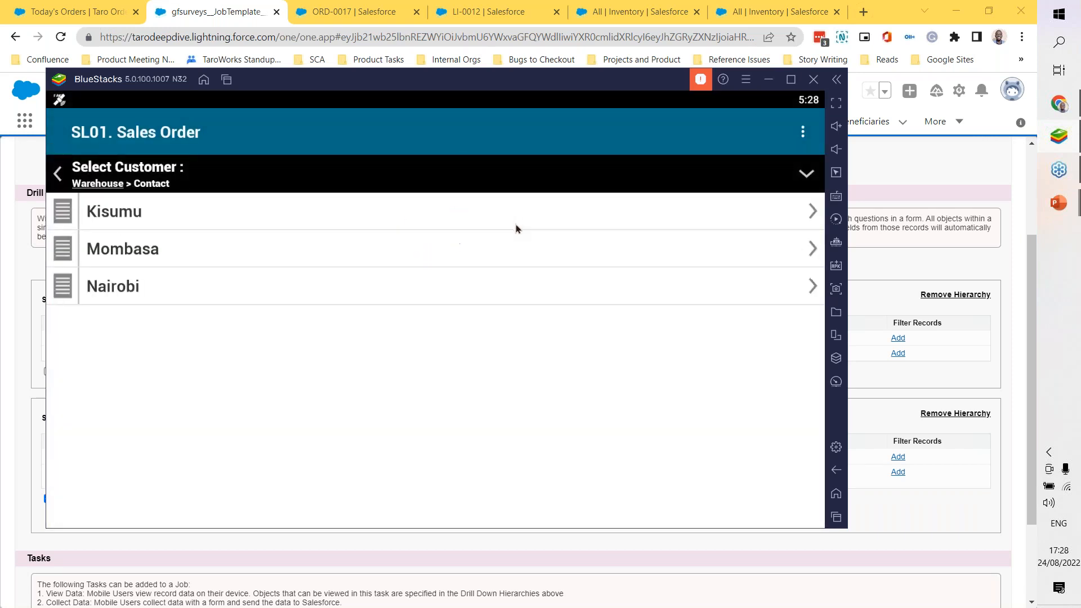
Step: Choose a customer under the Nairobi warehouse and select the Pico Plus product from the price book
left_click(657, 294)
left_click(653, 224)
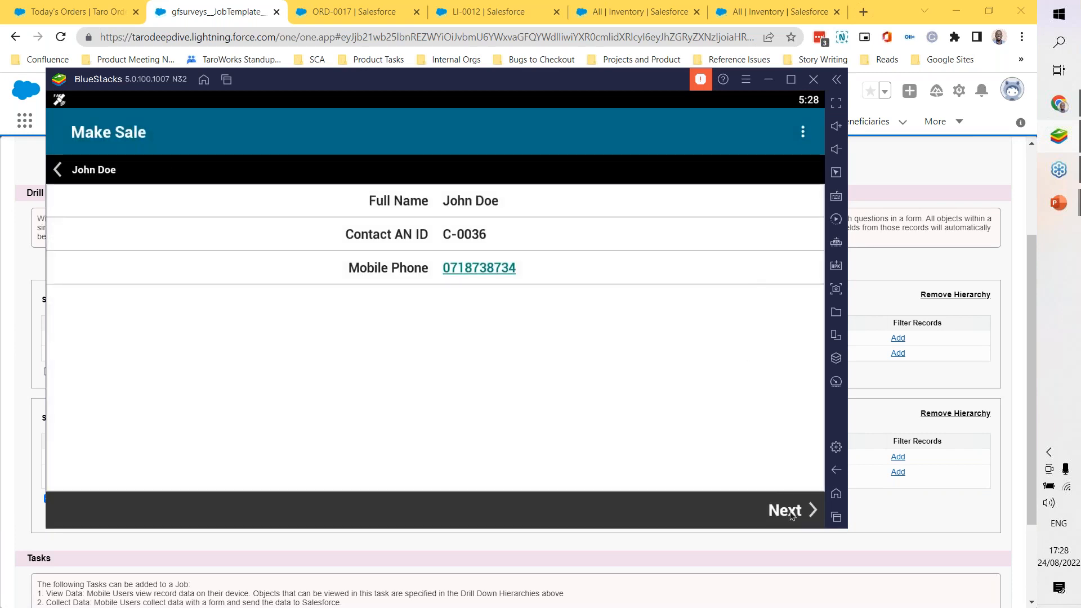
left_click(790, 513)
left_click(707, 224)
left_click(802, 327)
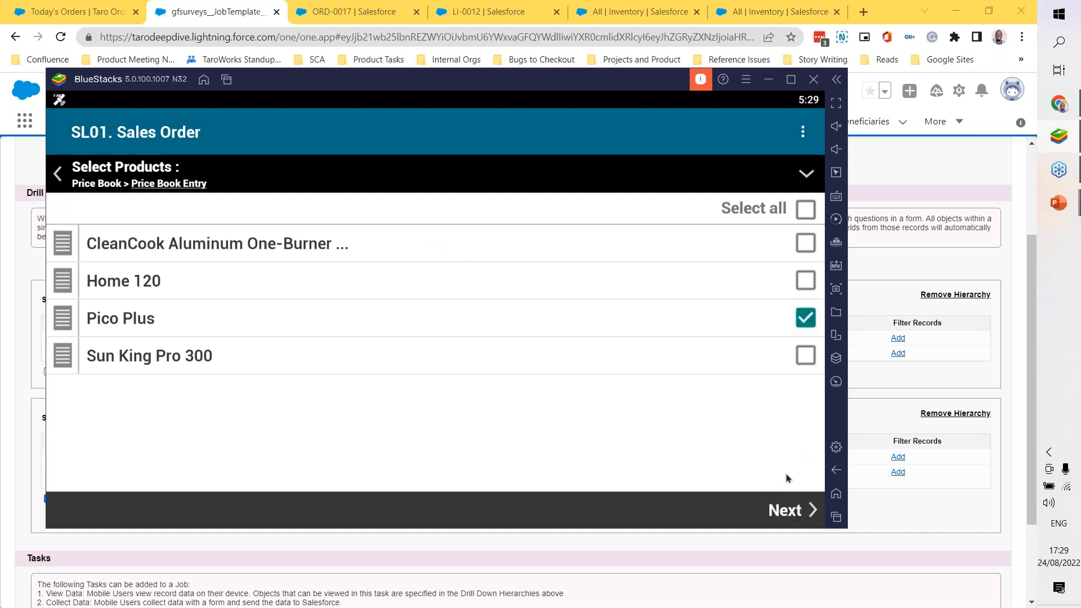
Step: Open the Make Sale form for the selected product, review its Order Information fields and continue to Order Line Items
left_click(786, 511)
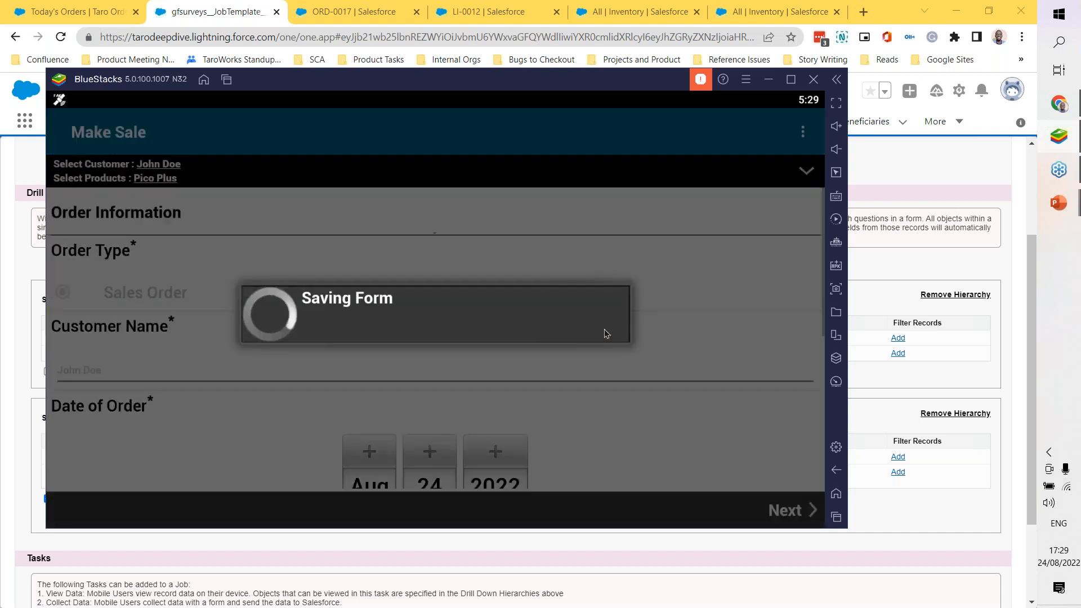
scroll(605, 331, "down", 2)
scroll(509, 352, "up", 3)
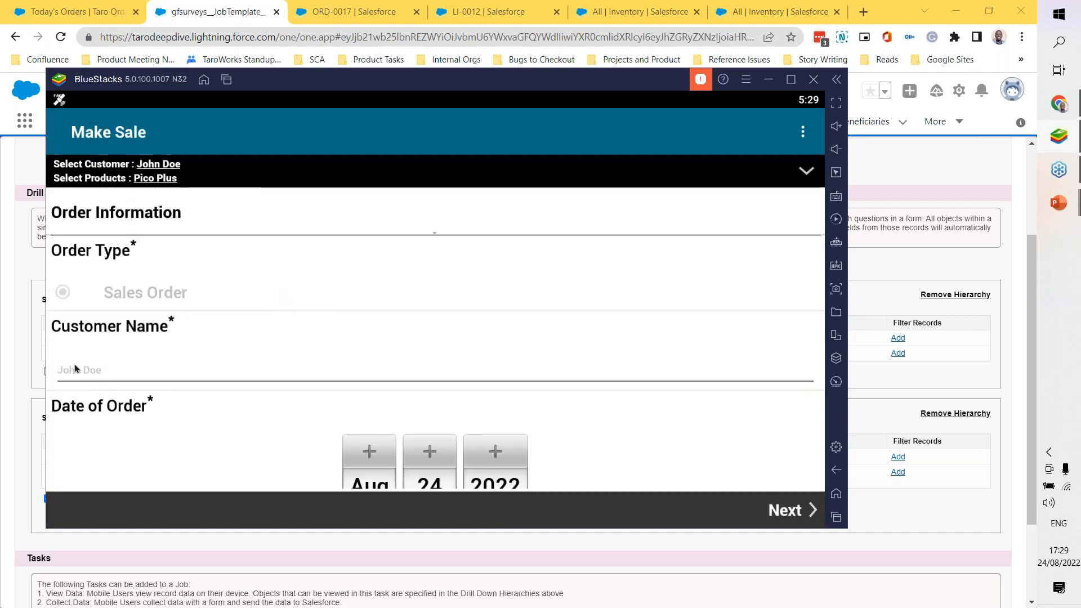
scroll(164, 351, "down", 2)
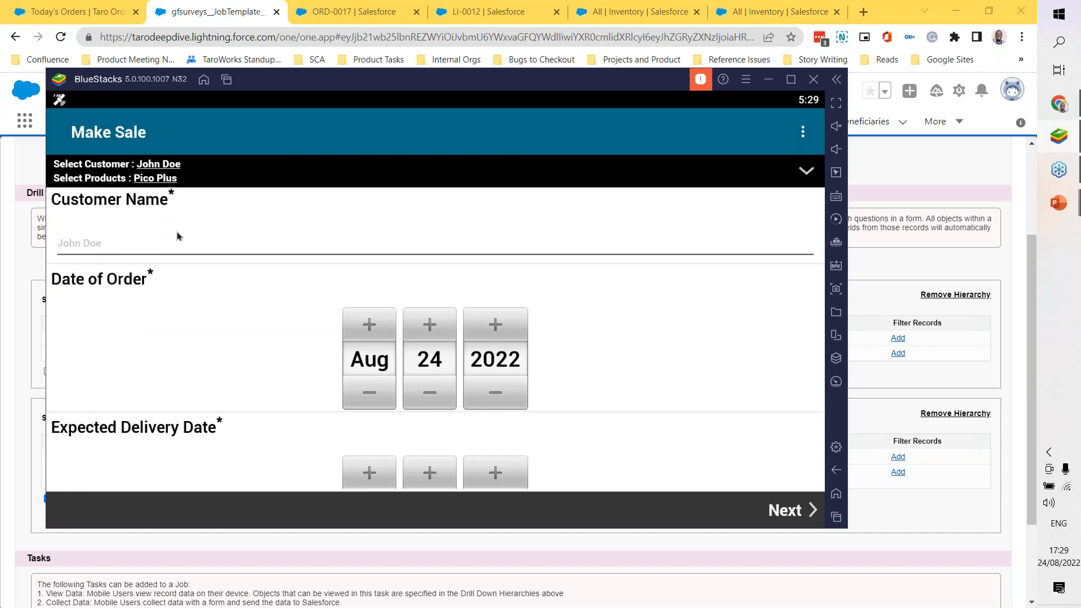
scroll(297, 314, "down", 1)
scroll(297, 315, "down", 2)
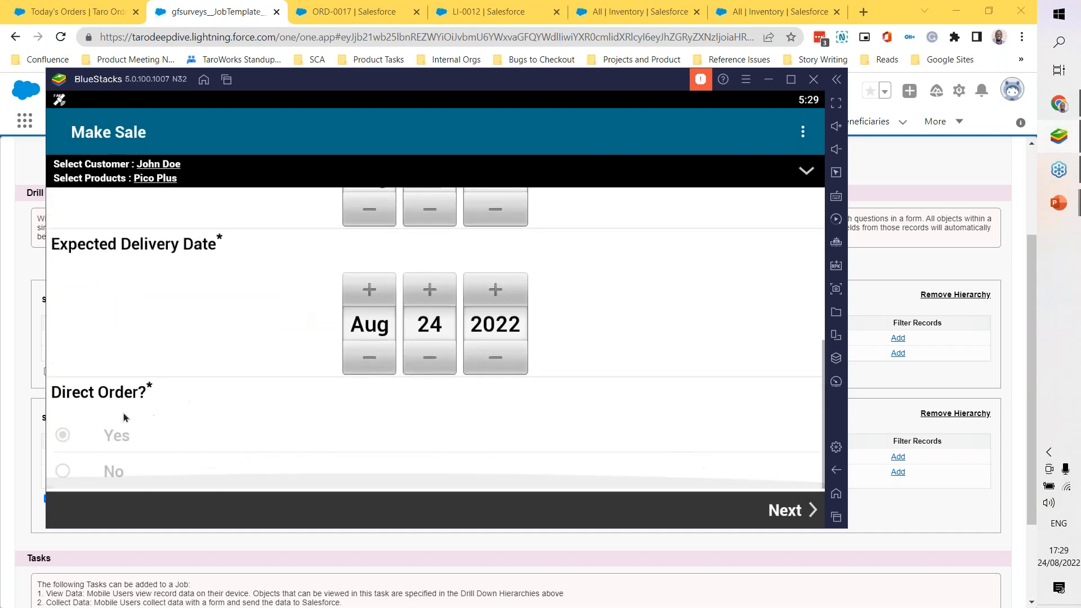
left_click(794, 514)
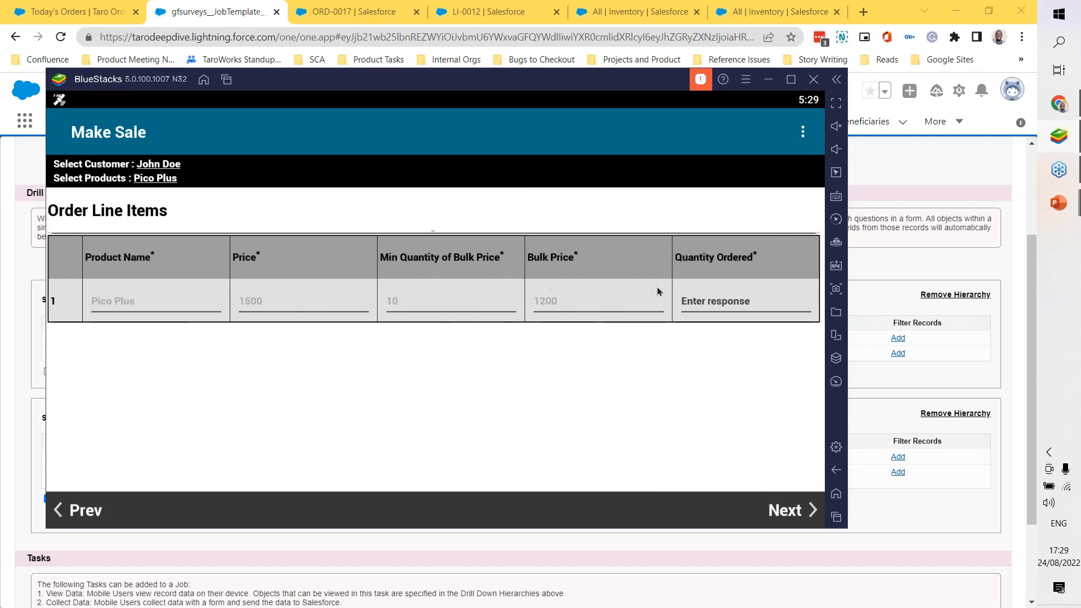
Step: Return to the SL01. Sales Order job in Salesforce and examine the Select Customer and Select Products drill-down hierarchies and the task list
left_click(888, 179)
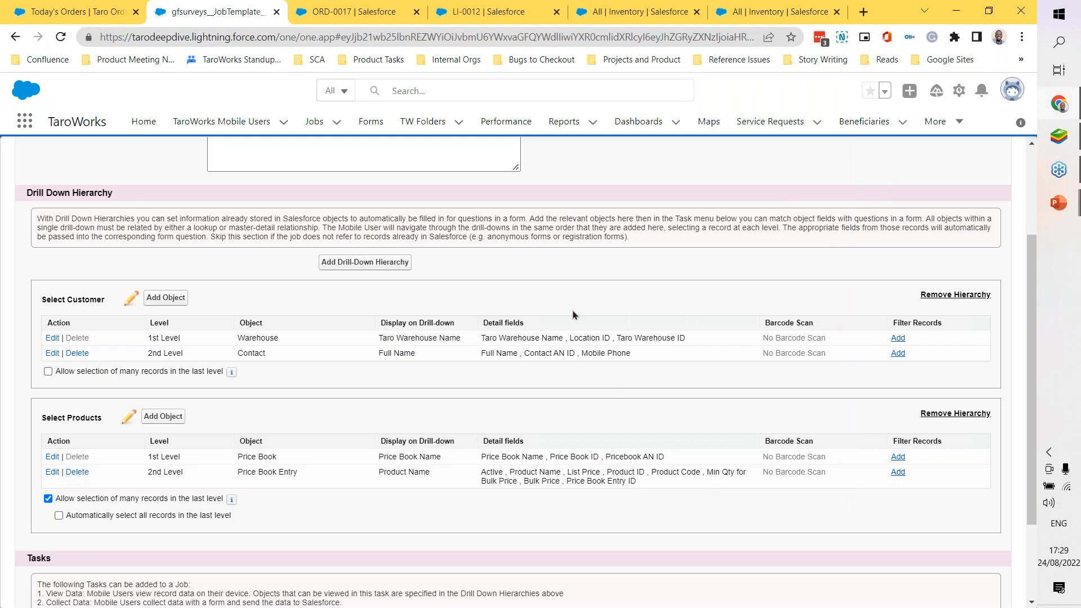
scroll(572, 309, "up", 2)
scroll(573, 310, "down", 2)
scroll(487, 314, "up", 2)
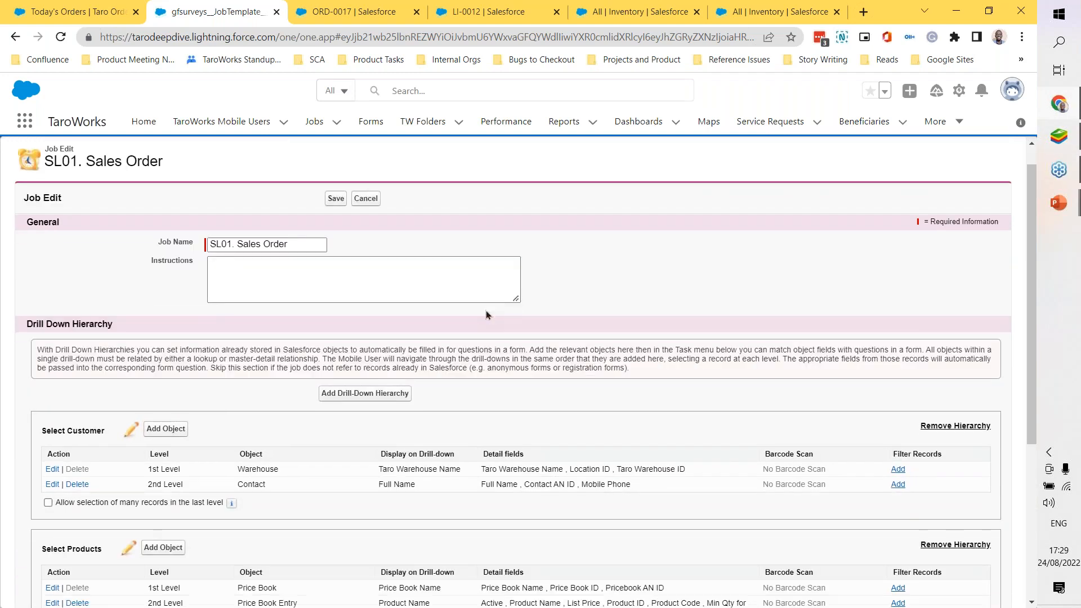
scroll(487, 314, "down", 3)
scroll(487, 314, "up", 2)
scroll(486, 313, "up", 1)
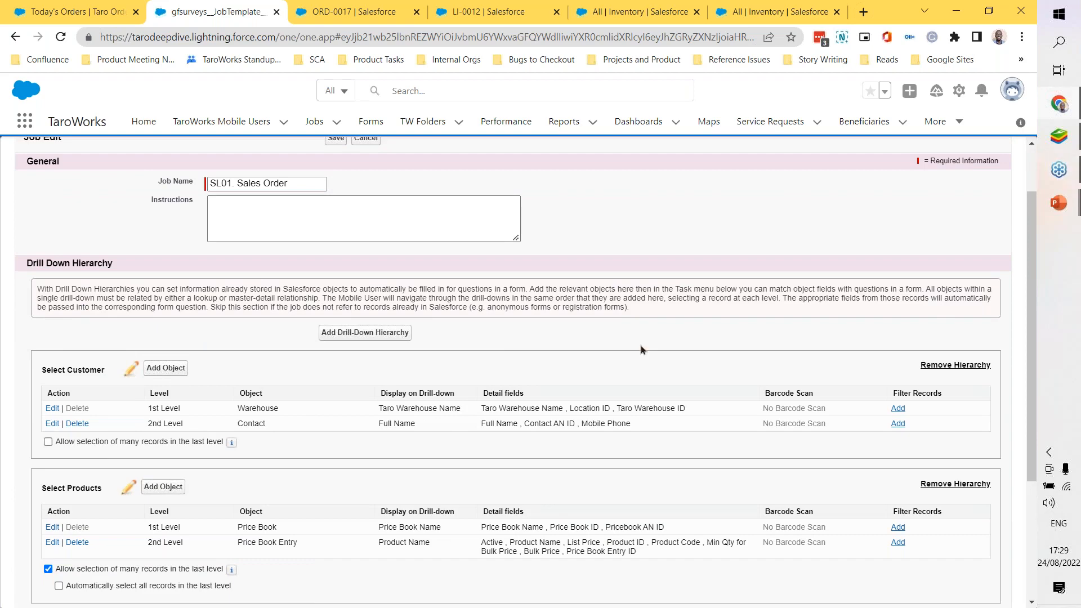
scroll(571, 352, "down", 3)
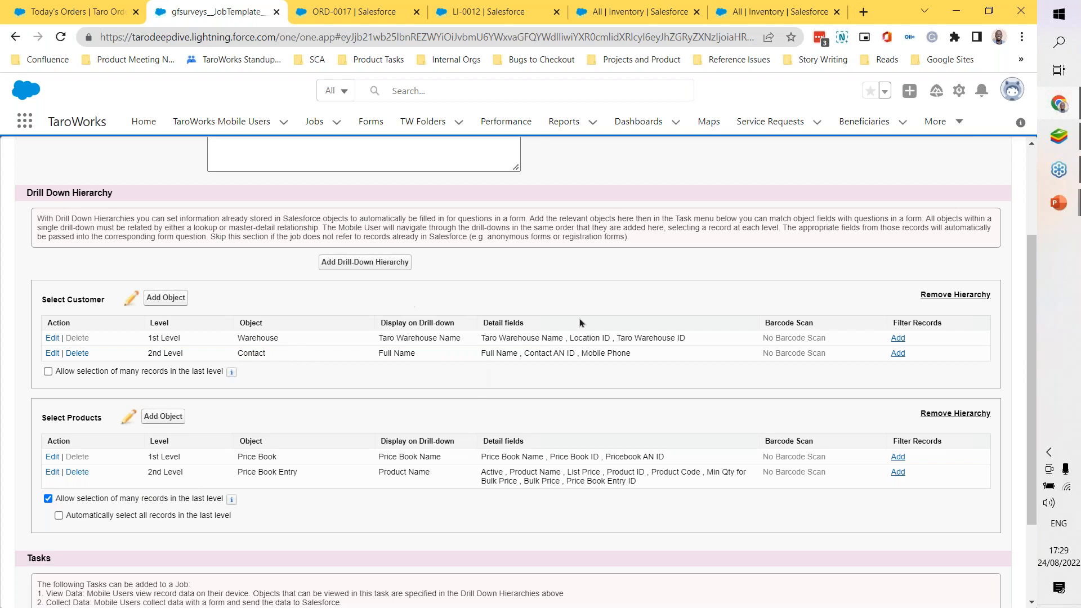
scroll(409, 420, "down", 2)
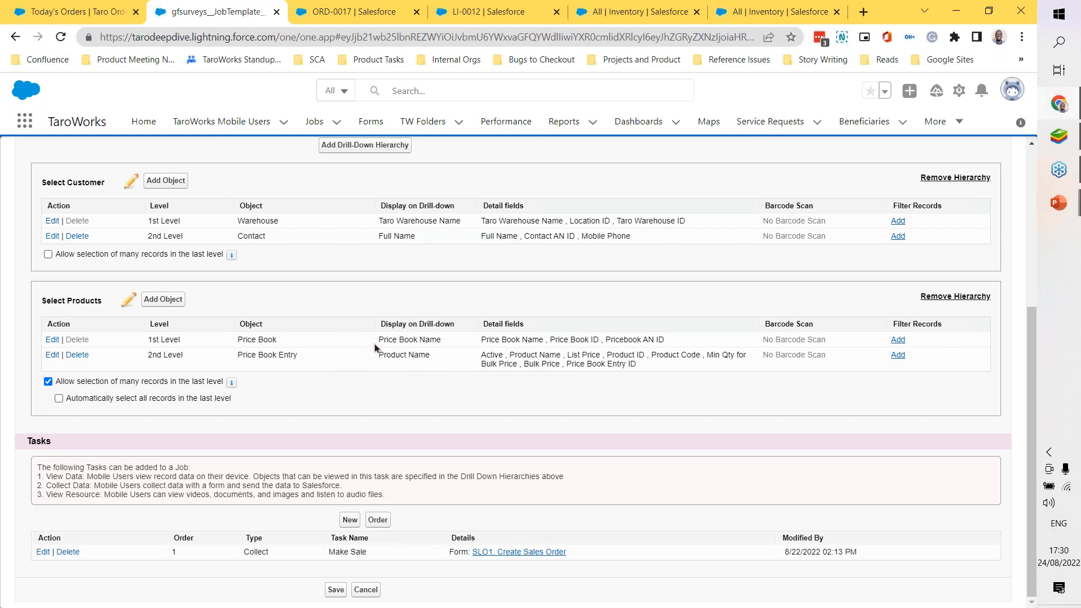
scroll(375, 348, "up", 1)
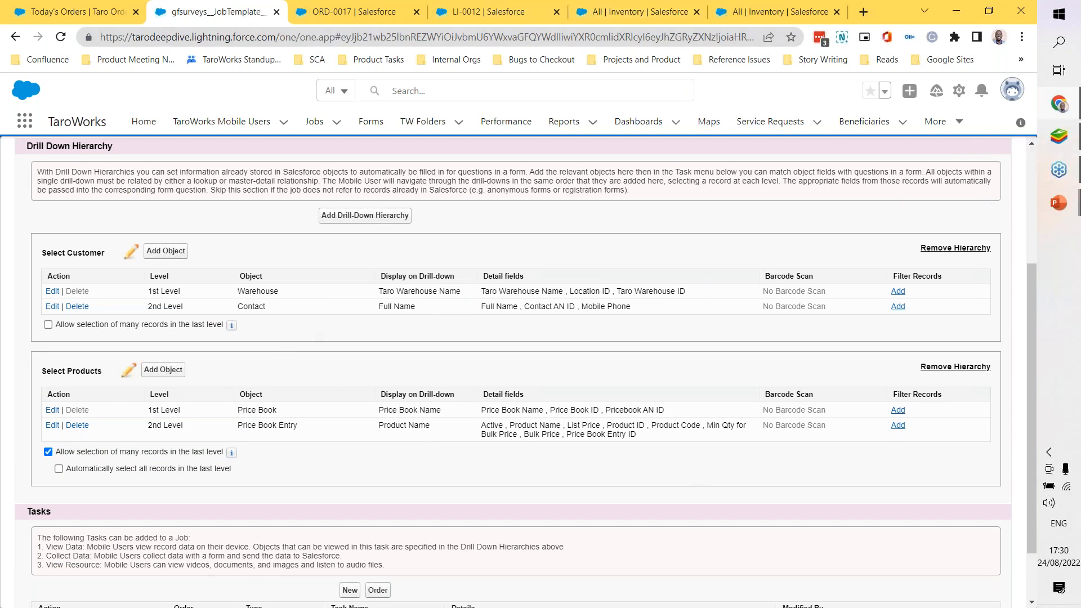
Step: Open the Forms page in a separate browser tab and return to the job being edited
right_click(377, 131)
left_click(411, 138)
key("ctrl+Tab")
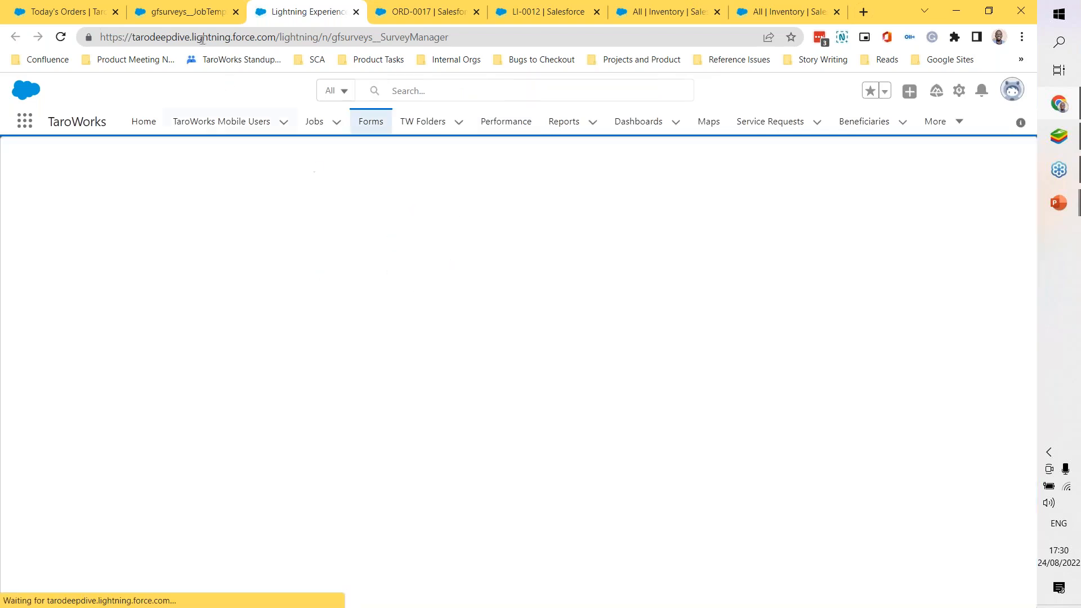
left_click(200, 11)
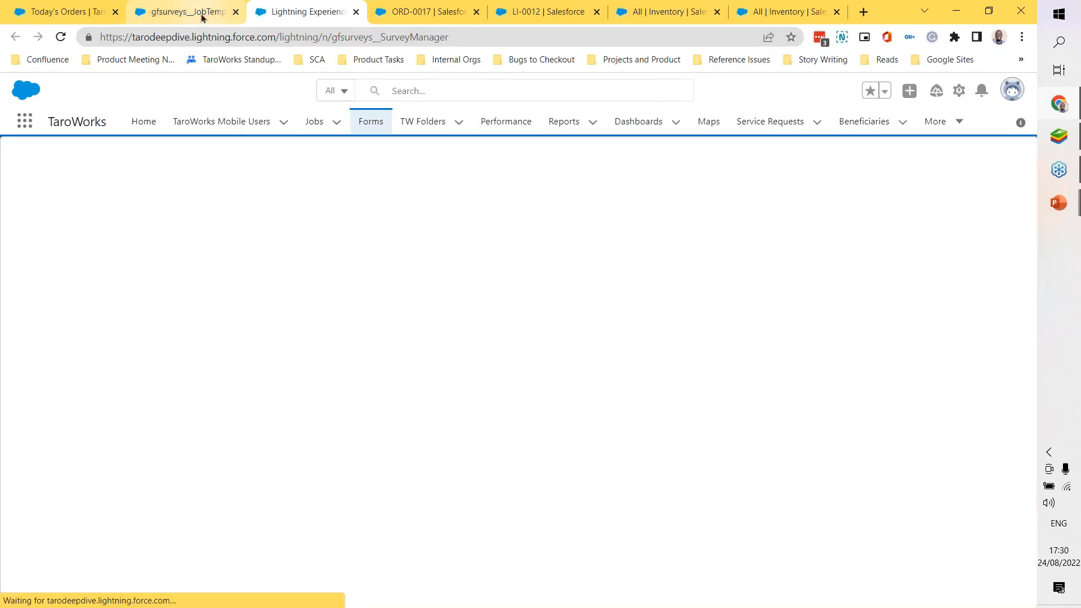
Step: Open the Make Sale task, examine its Select Customer and Select Products field mappings to form questions, and close it without saving
scroll(350, 423, "down", 2)
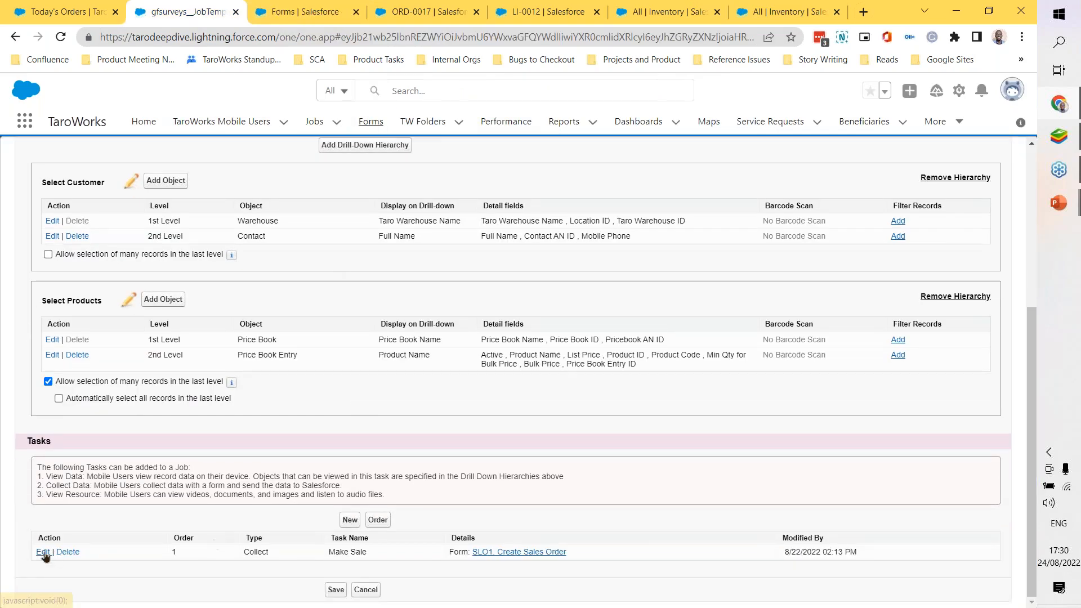
left_click(43, 552)
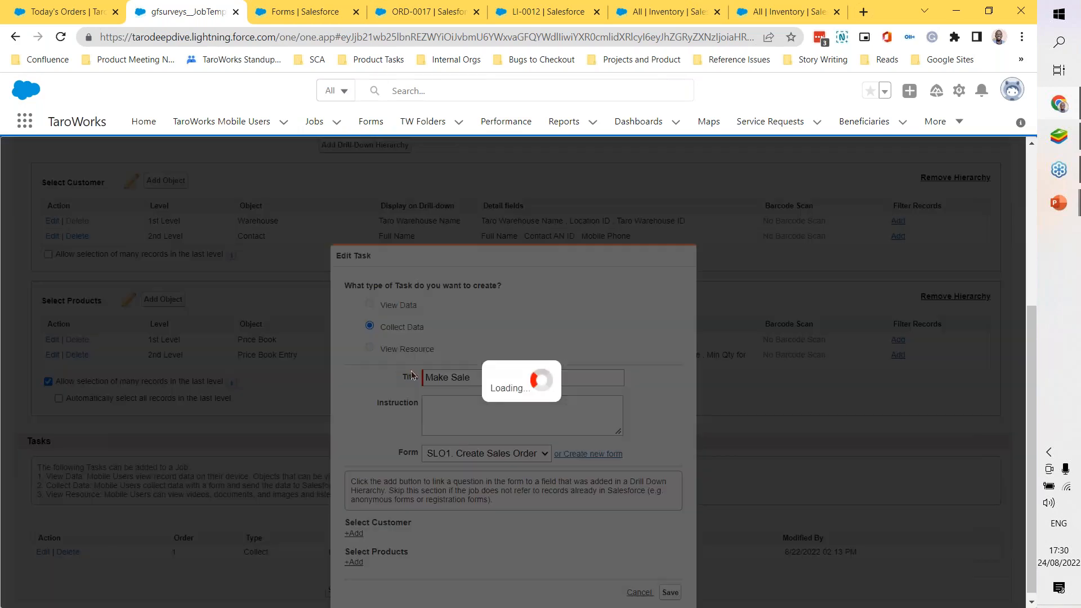
scroll(515, 354, "down", 2)
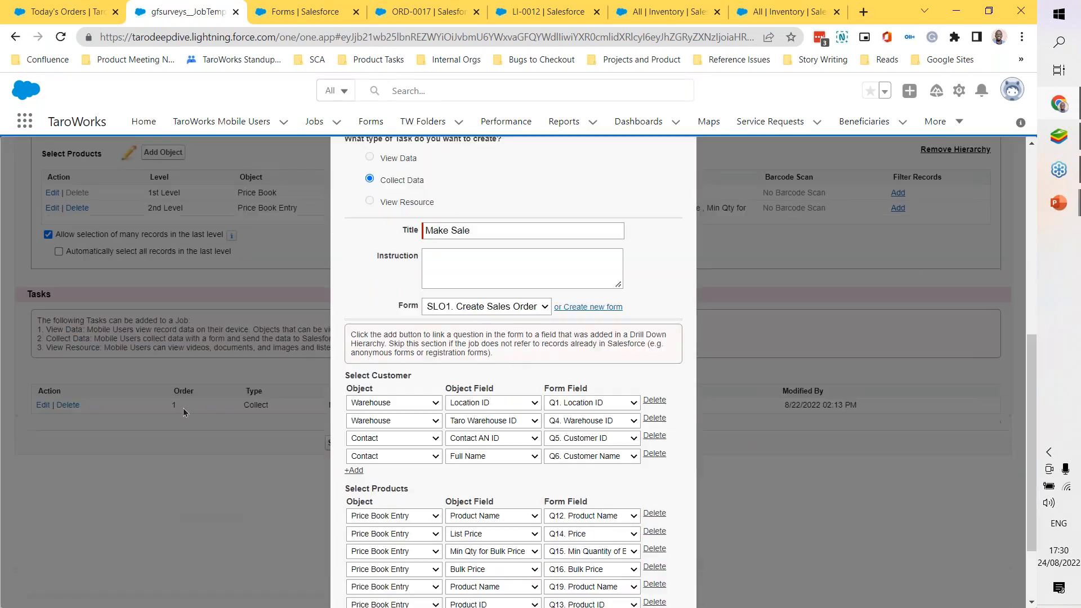
scroll(372, 394, "down", 2)
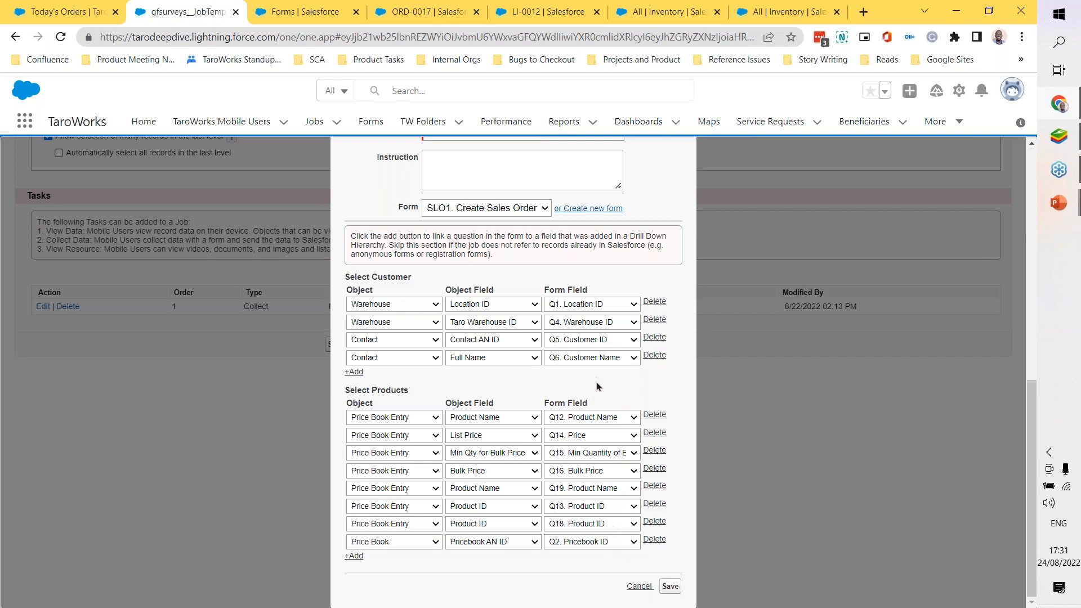
scroll(592, 426, "up", 2)
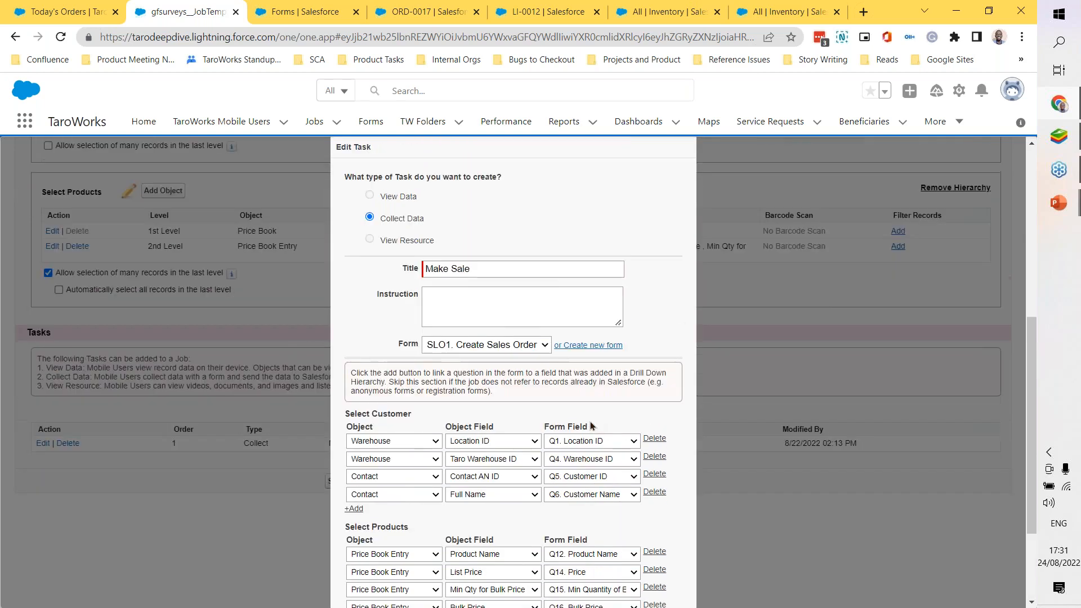
scroll(592, 426, "down", 2)
left_click(632, 587)
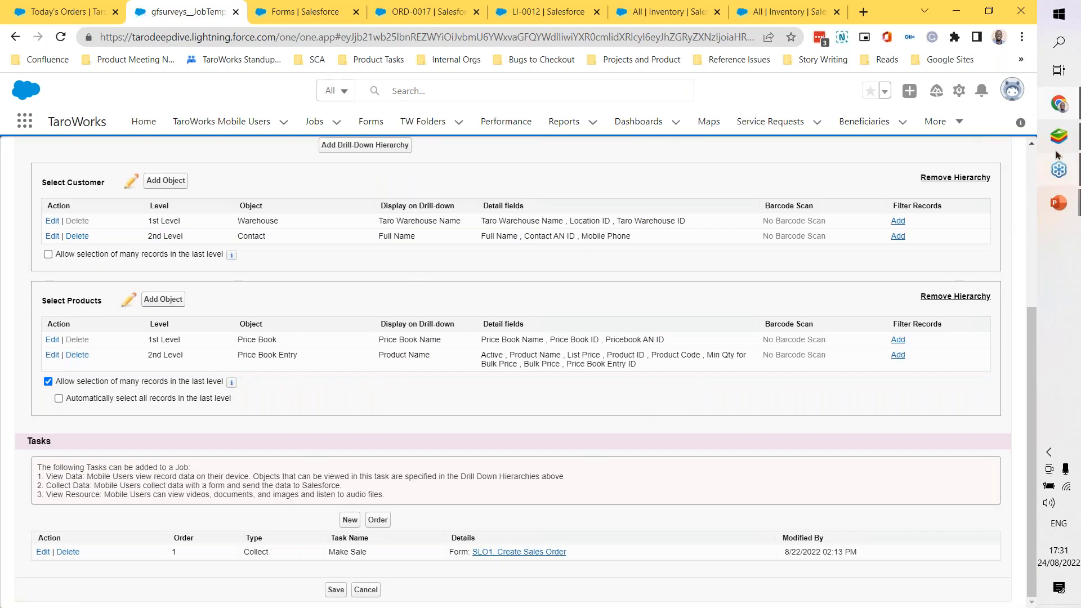
Step: Switch to BlueStacks, recheck the prefilled Order Information fields of the Make Sale form and return to Salesforce
mouse_move(1055, 143)
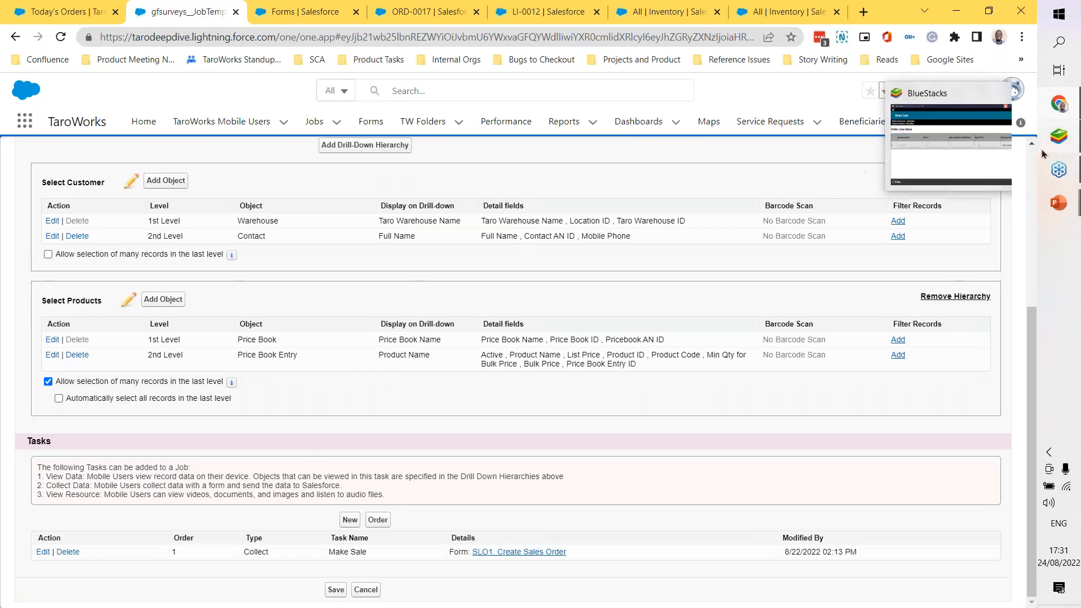
left_click(962, 156)
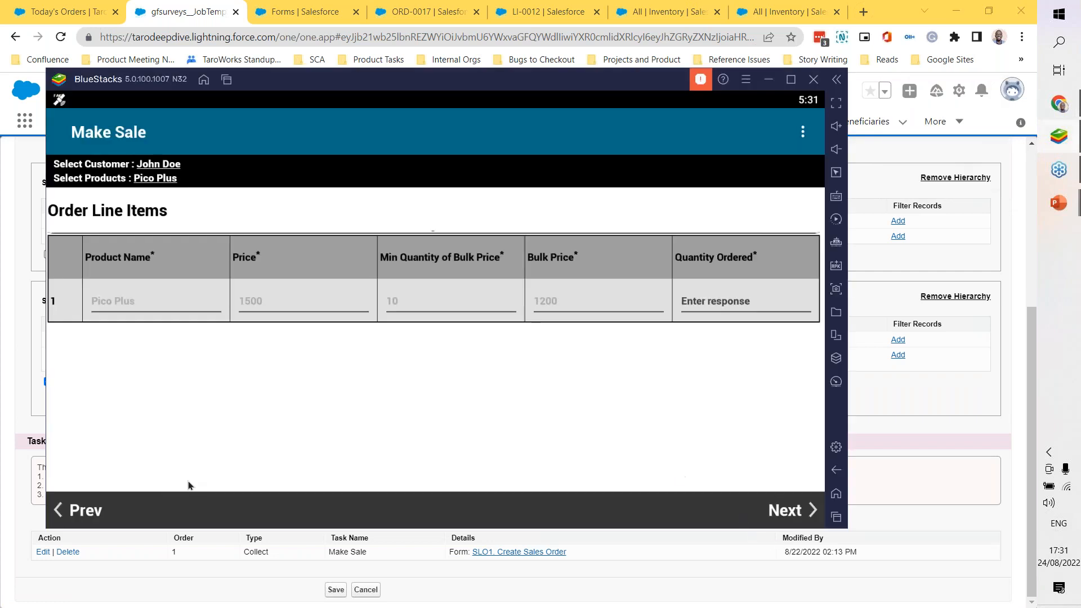
left_click(84, 513)
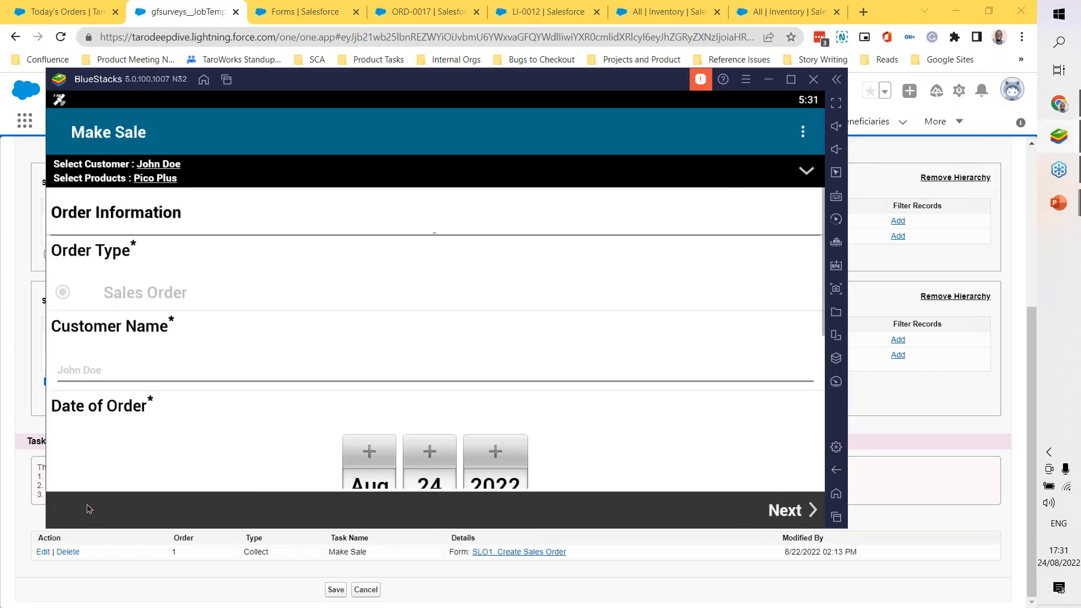
scroll(544, 288, "down", 5)
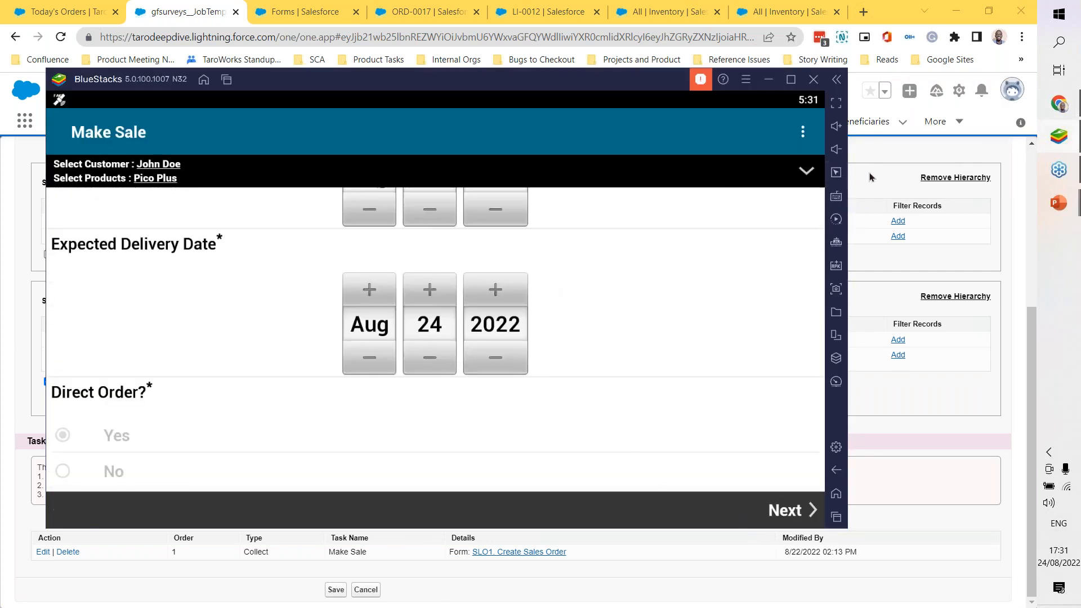
left_click(853, 178)
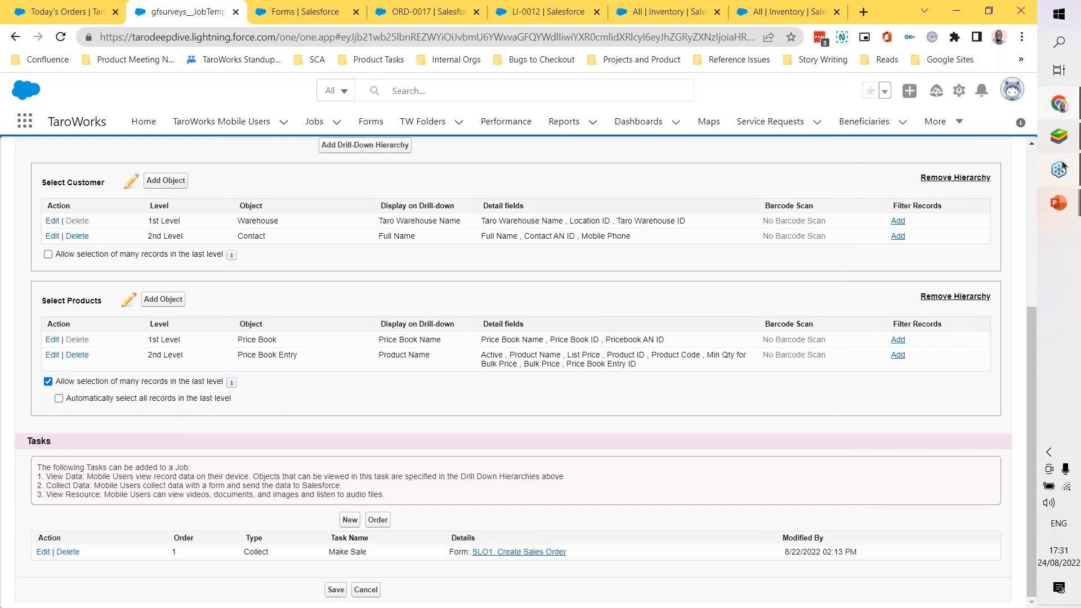
Step: Switch back to BlueStacks, leave the open Make Sale form and start the SL01. Sales Order job again
left_click(1058, 136)
left_click(835, 469)
left_click(394, 383)
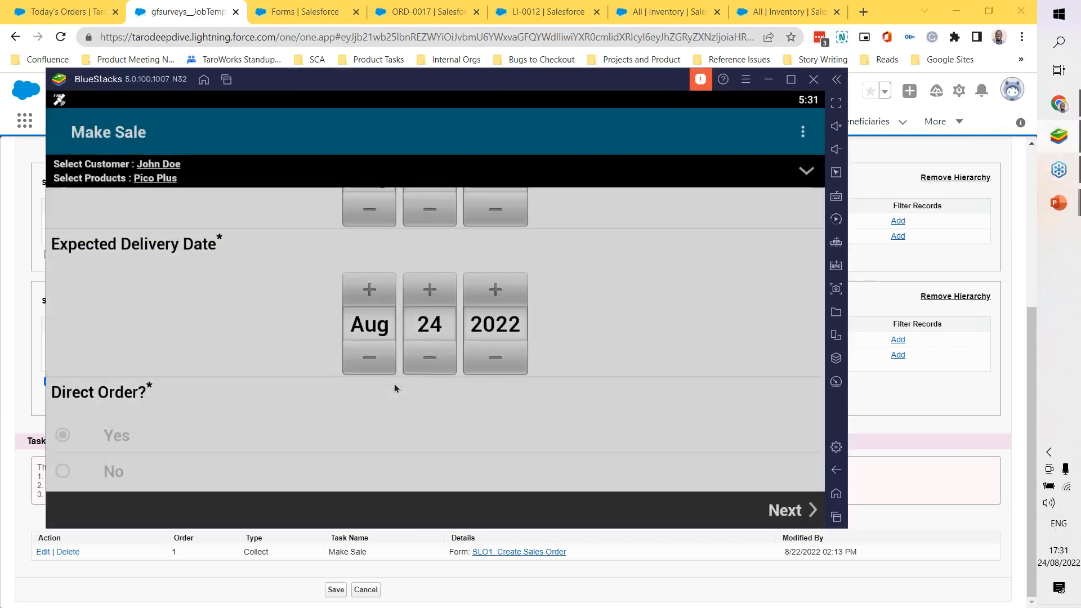
left_click(466, 176)
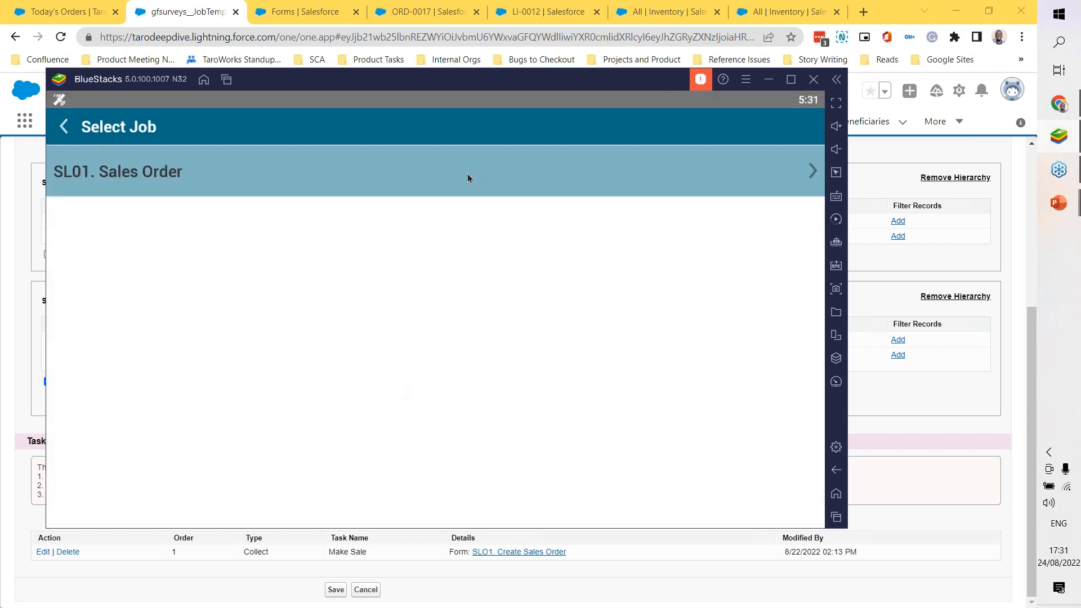
left_click(429, 328)
Step: Choose the warehouse and its customer contact for the order, and continue past the contact details
left_click(515, 224)
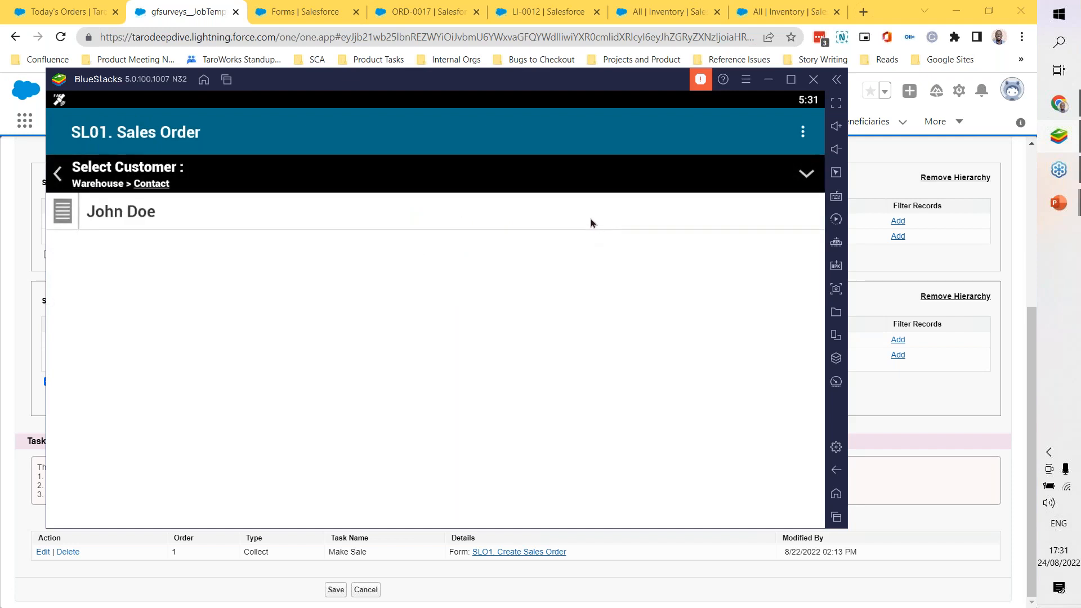
left_click(606, 221)
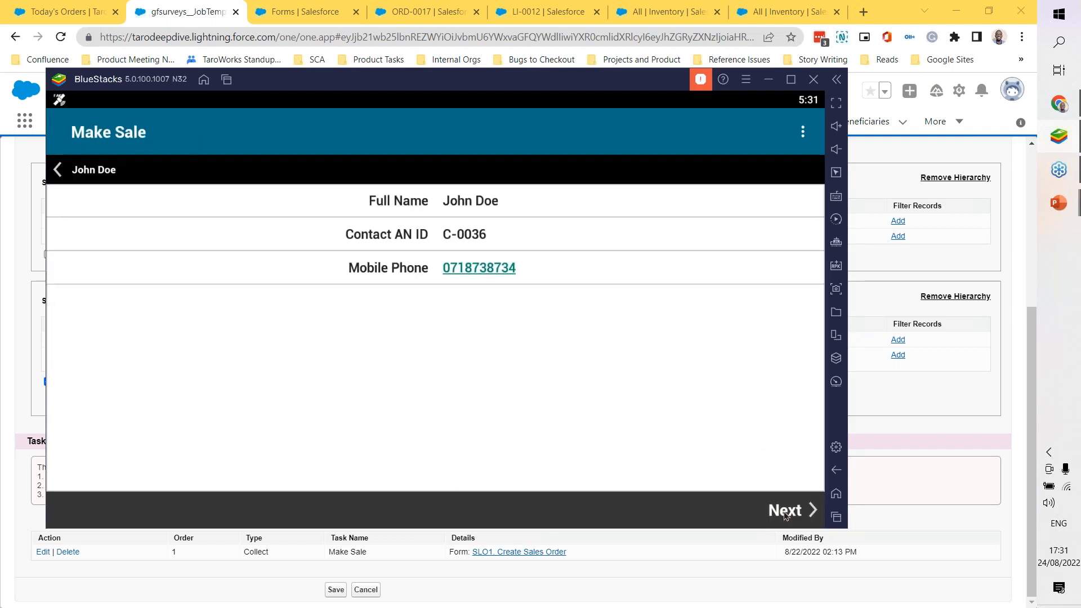
left_click(786, 511)
Step: Open the price book, select CleanCook Aluminum One-Burner, Home 120, Pico Plus and Sun King Pro 300, and load the Make Sale form
left_click(673, 220)
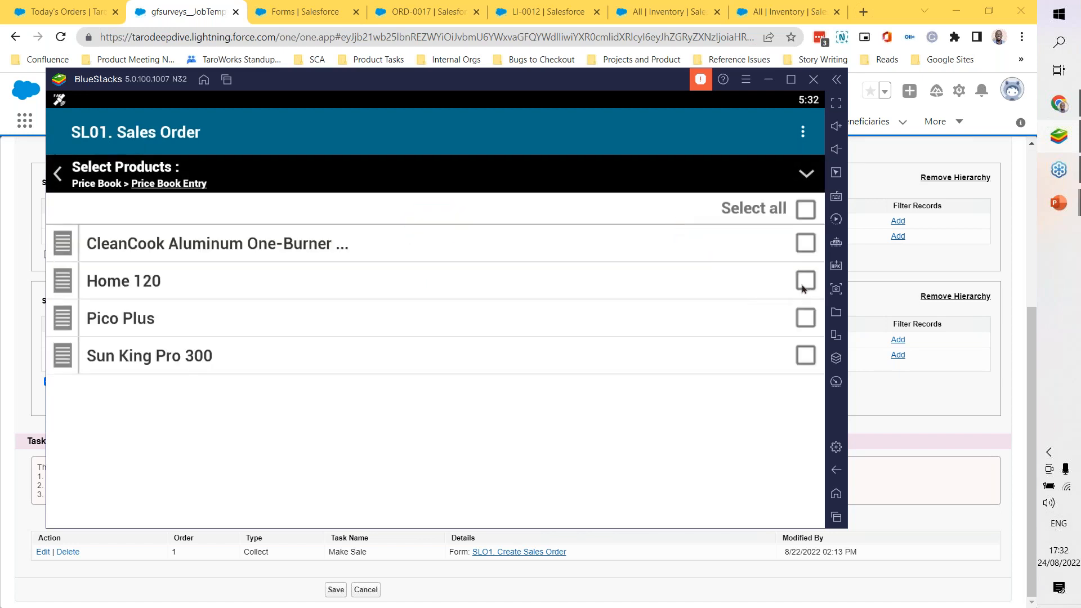
left_click(802, 249)
left_click(806, 279)
left_click(807, 319)
left_click(806, 357)
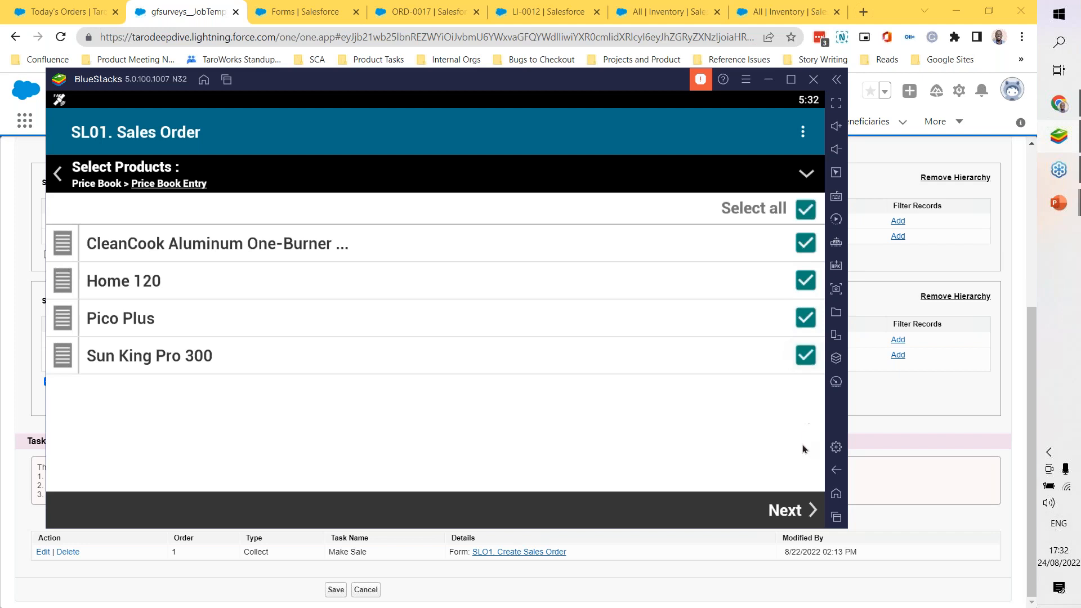
left_click(800, 511)
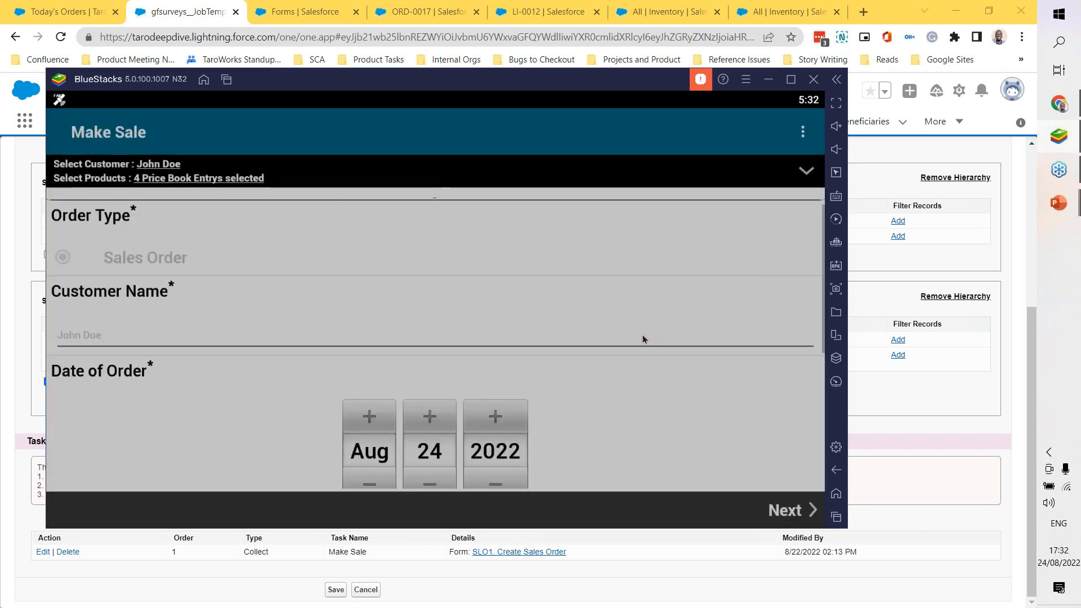
Step: In Order Line Items, set the quantity ordered to 4 for CleanCook Aluminum One-Burner and 3 each for Home 120, Pico Plus and Sun King Pro 300
scroll(643, 335, "down", 5)
left_click(782, 510)
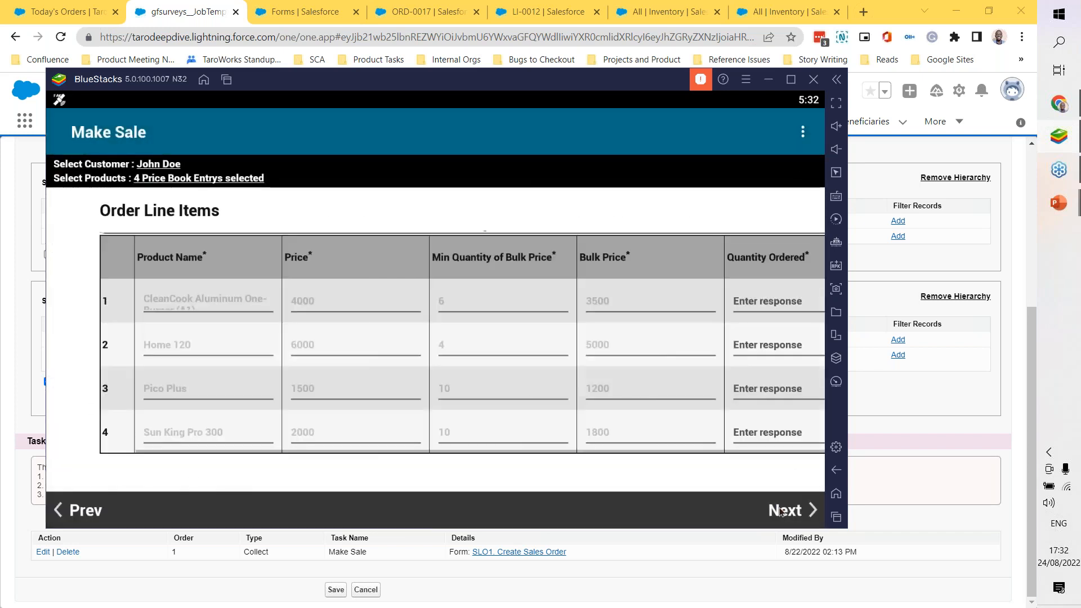
left_click(716, 303)
type("4")
left_click(725, 345)
type("3")
left_click(715, 393)
type("3")
left_click(712, 431)
type("3")
Step: Proceed through Line Items Totals and Order Summary to the form's task completion page
left_click(797, 516)
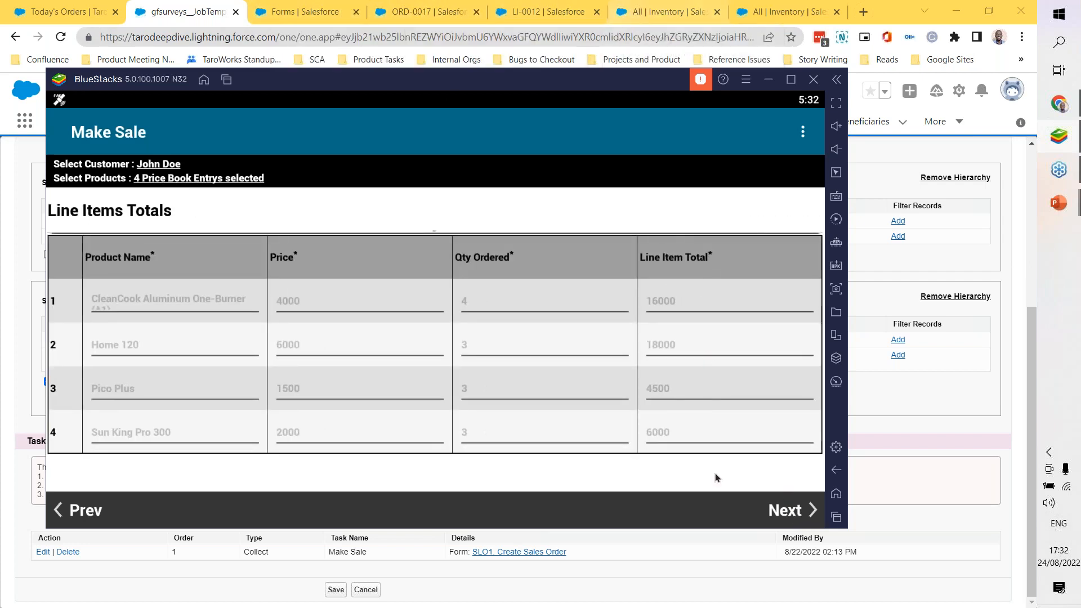
left_click(798, 519)
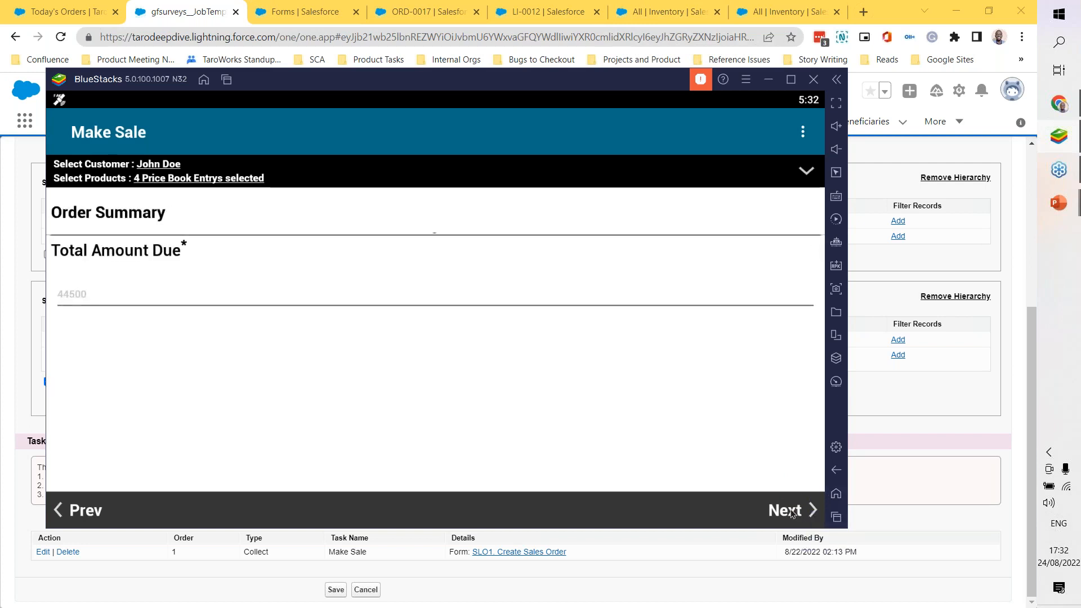
left_click(792, 513)
left_click(788, 510)
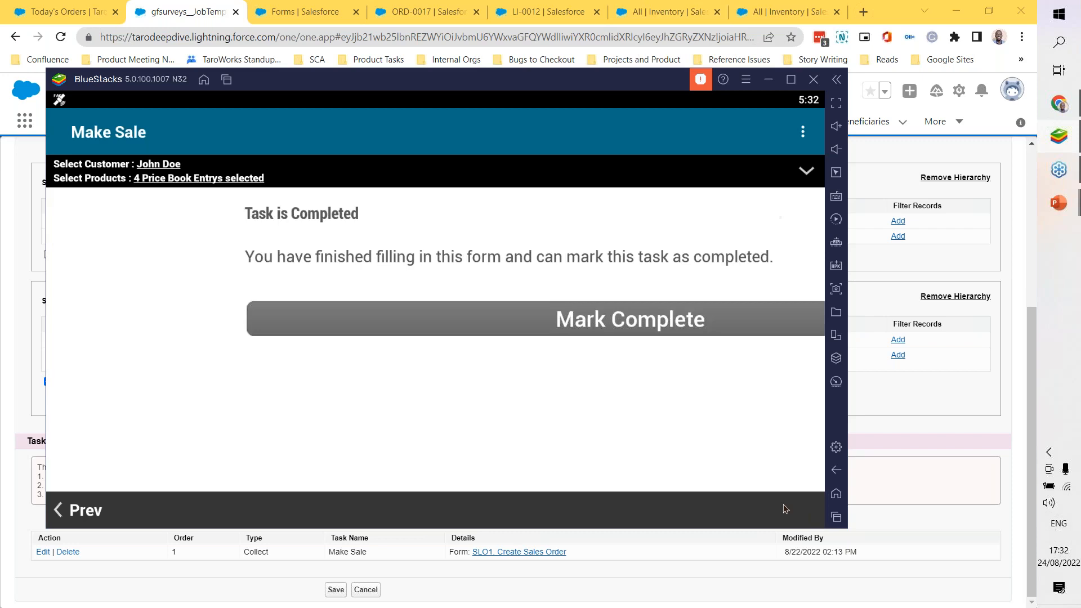
Step: Mark the Make Sale task complete and sync the sale from the mobile app to Salesforce
left_click(477, 333)
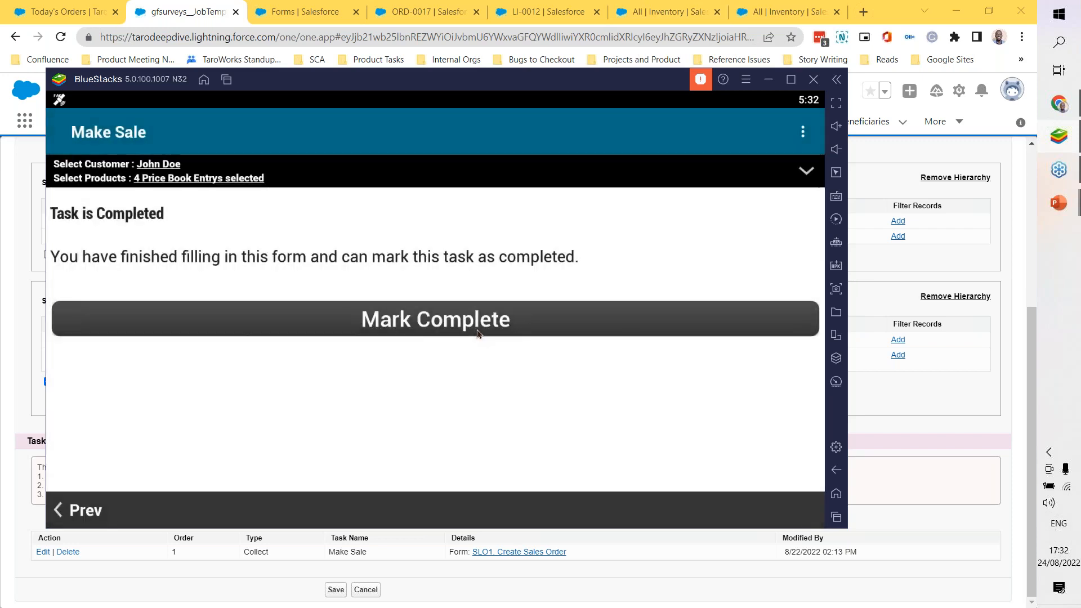
left_click(385, 309)
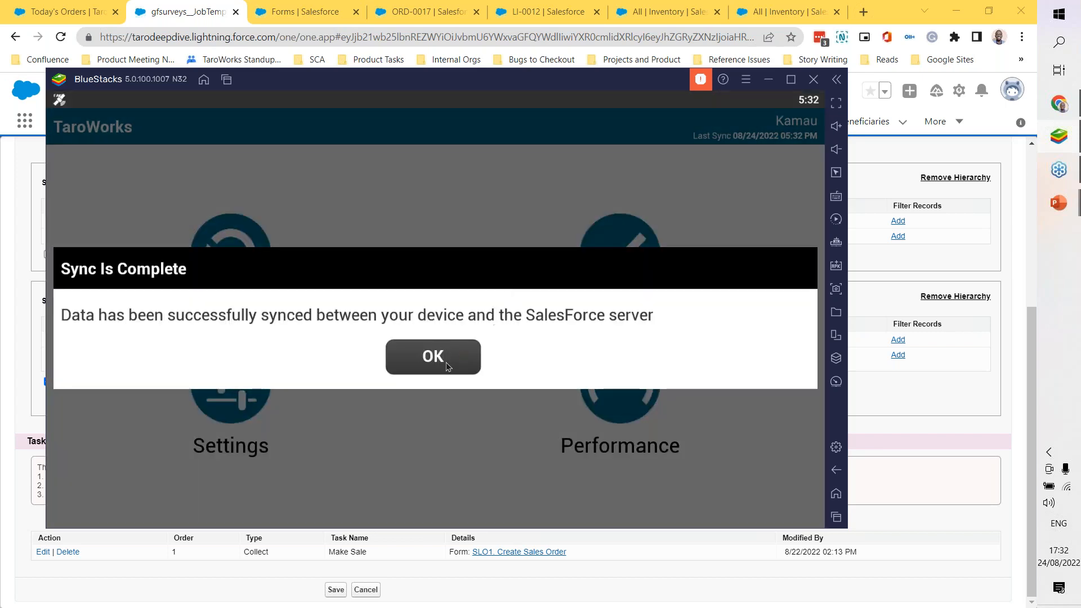
left_click(448, 366)
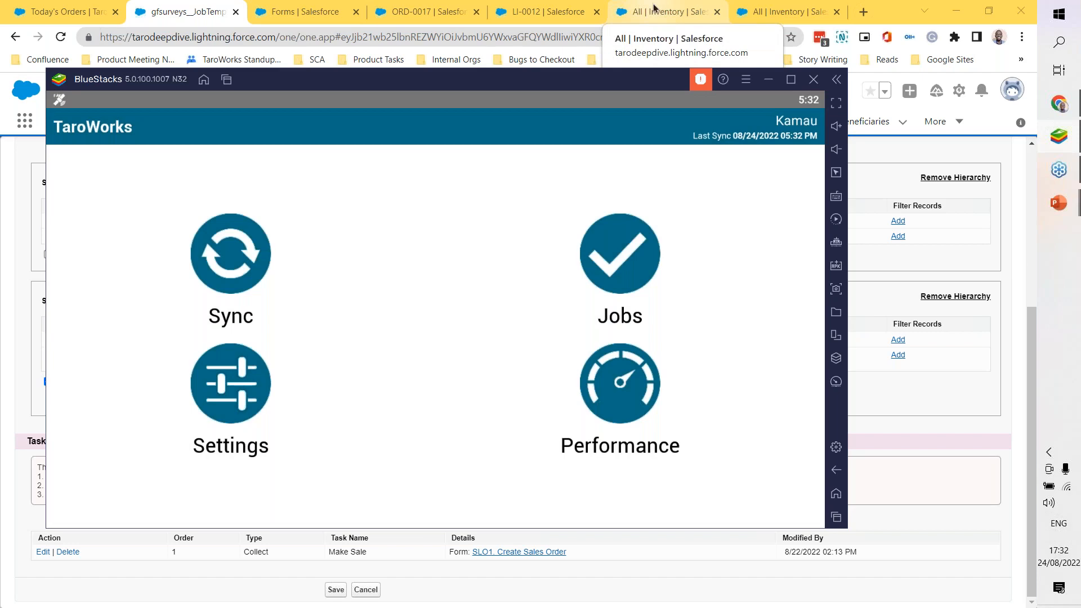
Step: Switch to Chrome and reload the second All Inventory list to load the stock quantities after the sale
left_click(892, 182)
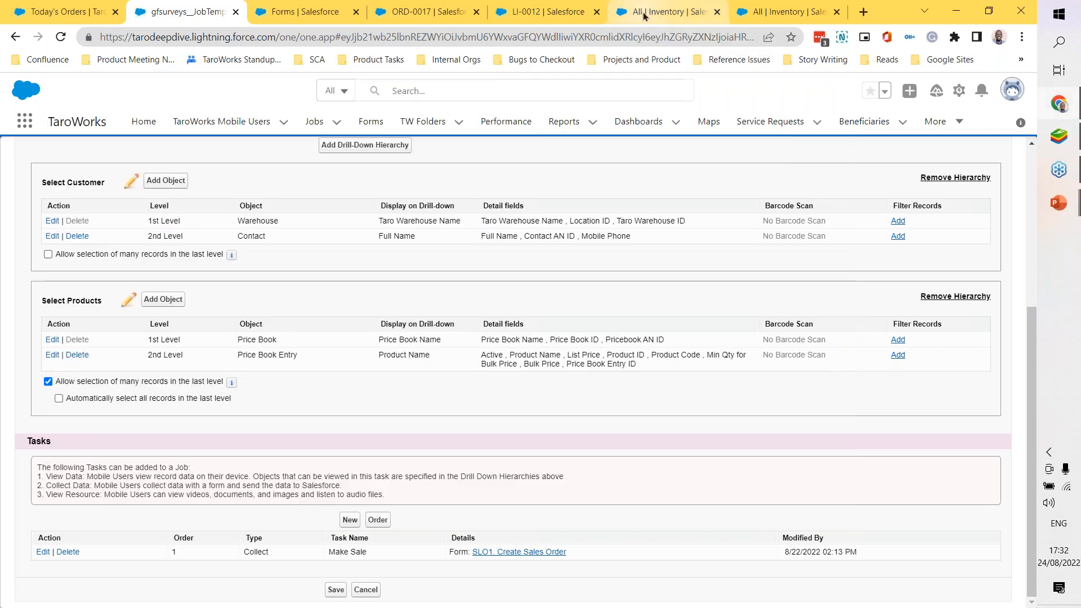
left_click(664, 12)
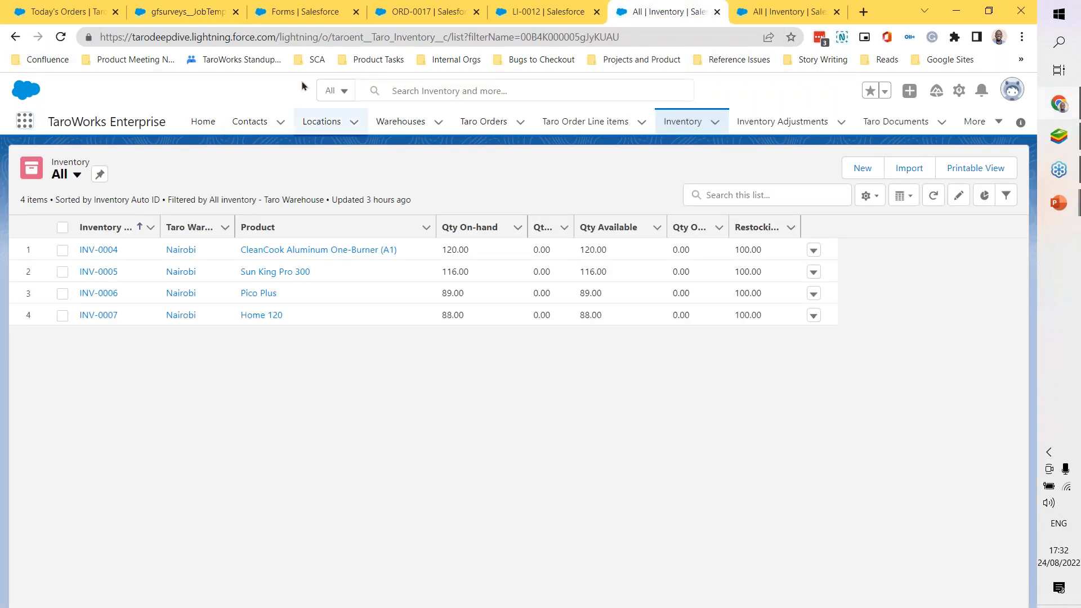
left_click(770, 13)
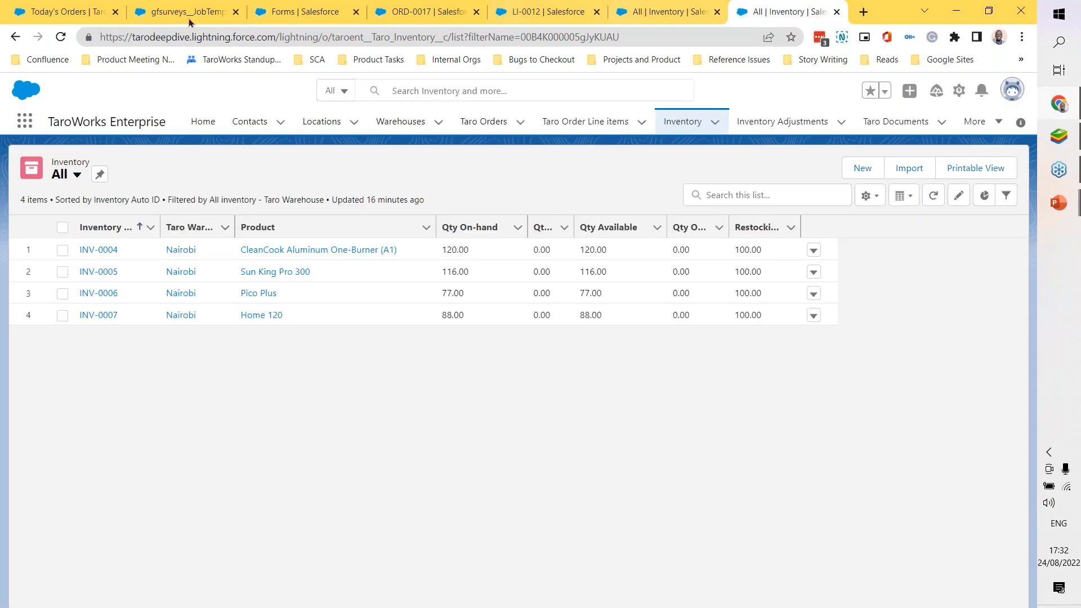
left_click(62, 38)
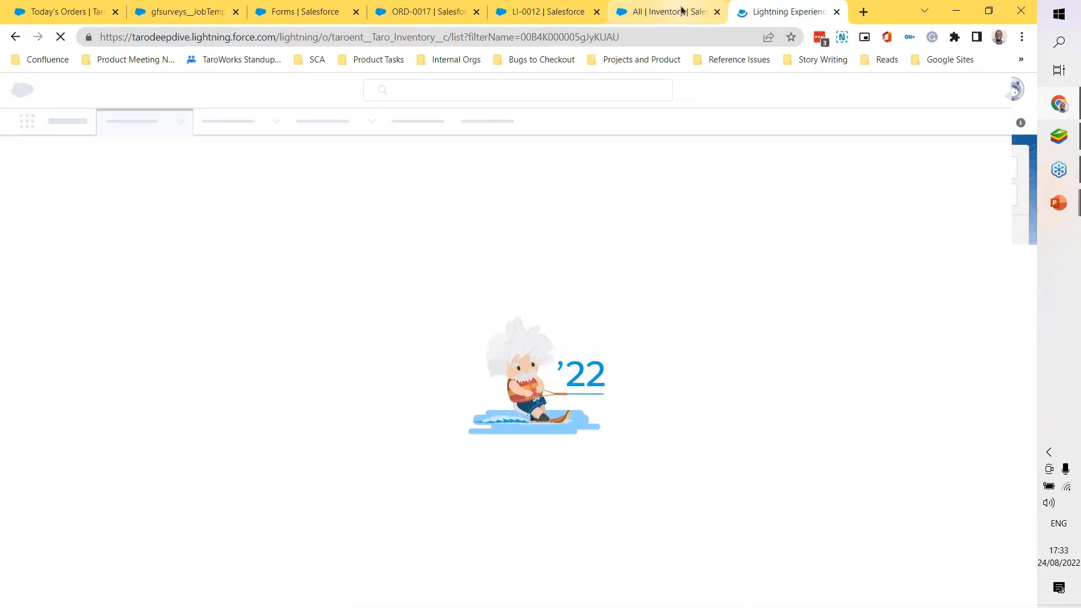
Step: Compare each product's Qty On-hand between the older inventory list and the refreshed one
left_click(682, 11)
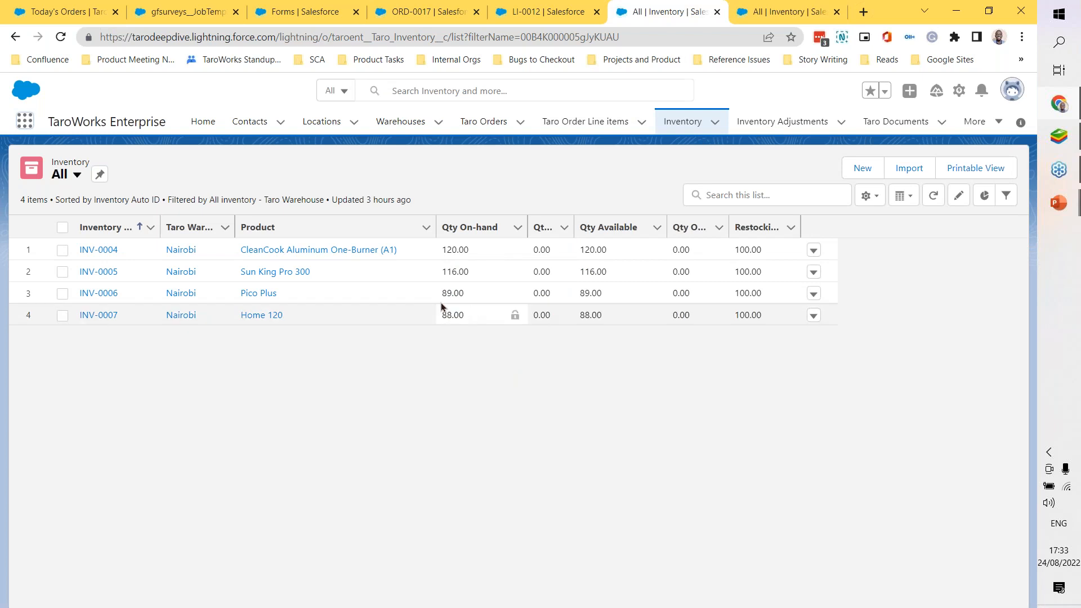
key("ctrl+Tab")
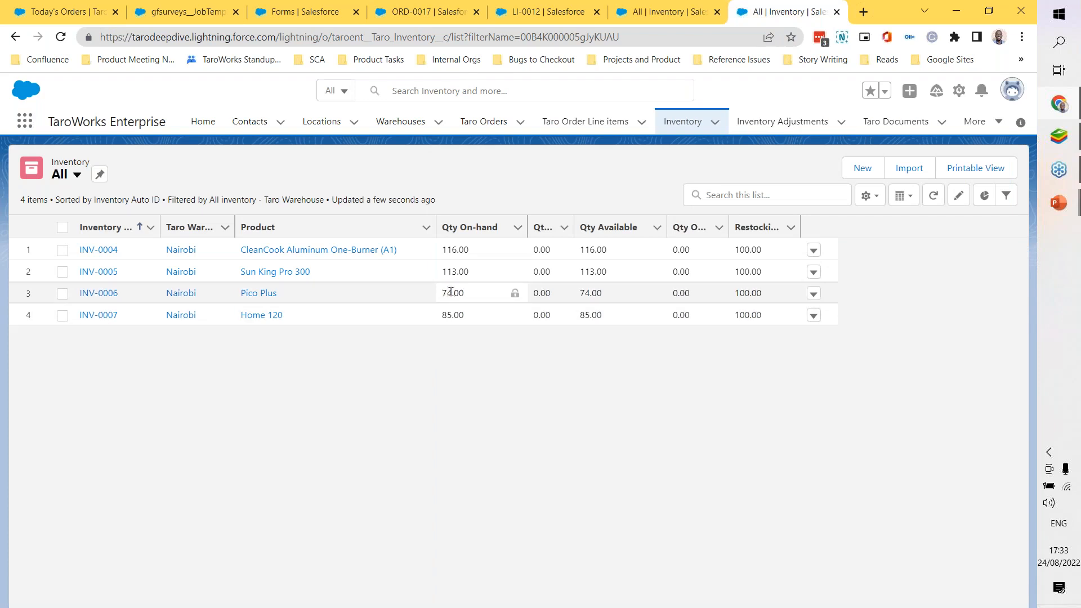
key("ctrl+shift+Tab")
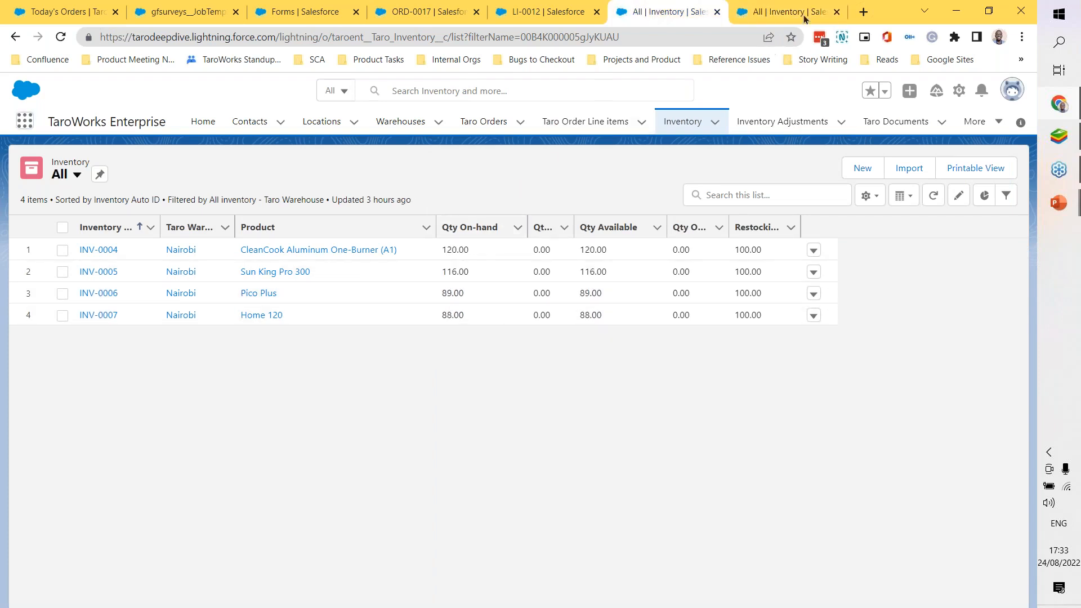
left_click(786, 12)
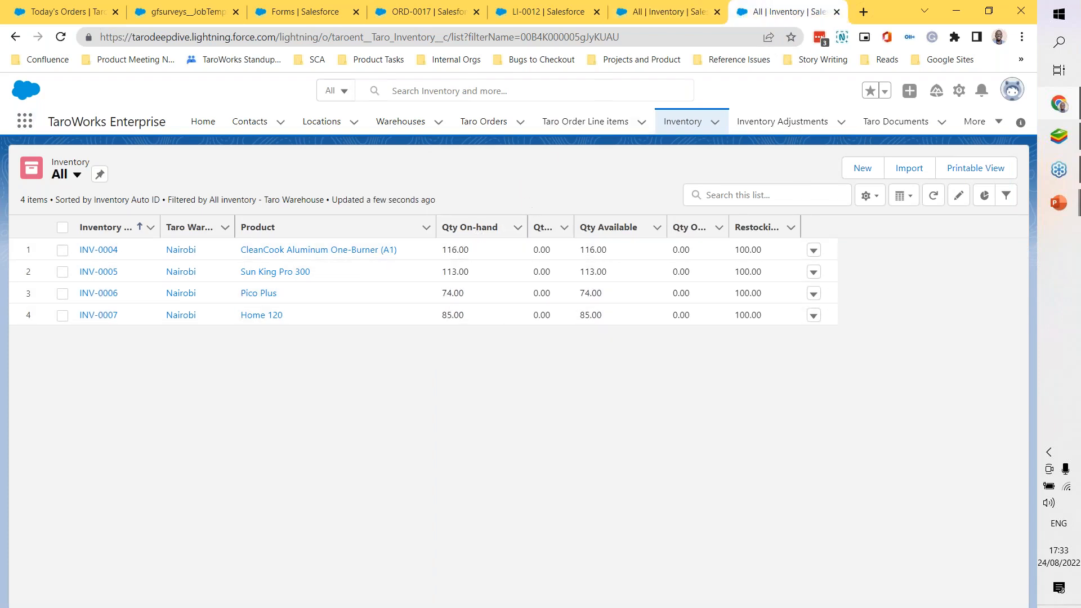
left_click(647, 18)
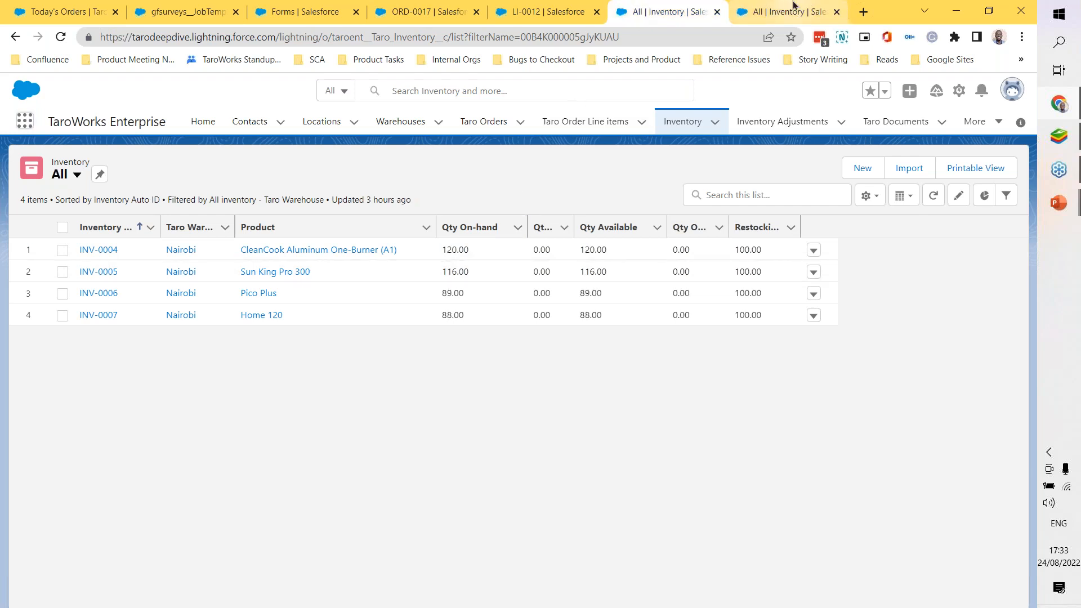
left_click(794, 7)
left_click(641, 11)
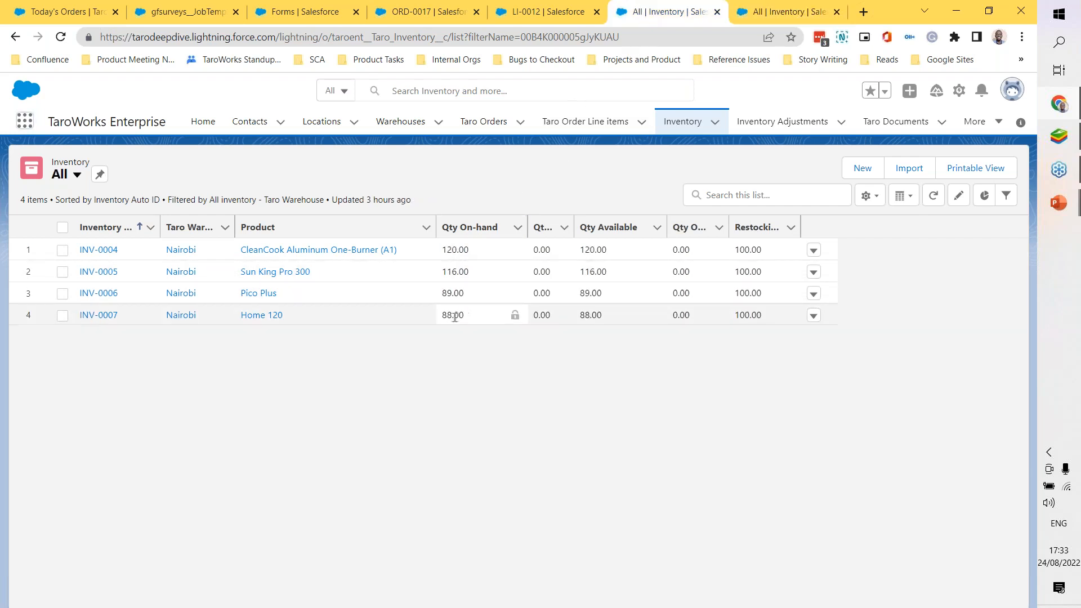
left_click(786, 11)
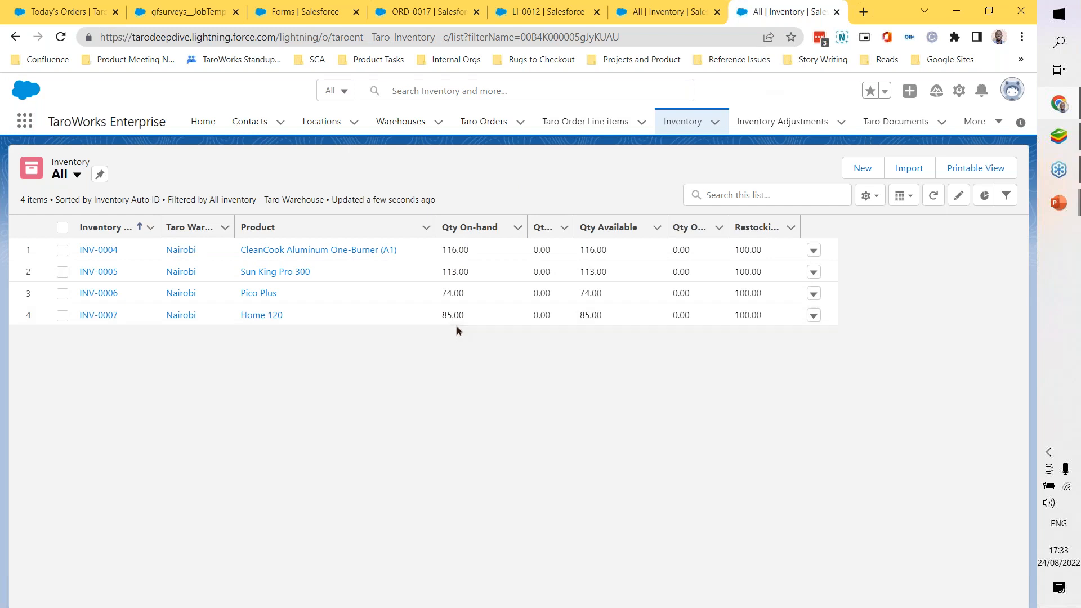
Step: Refresh the Today's Orders list and examine the new sales order's total quantity ordered and total order line items amount
left_click(65, 11)
left_click(315, 165)
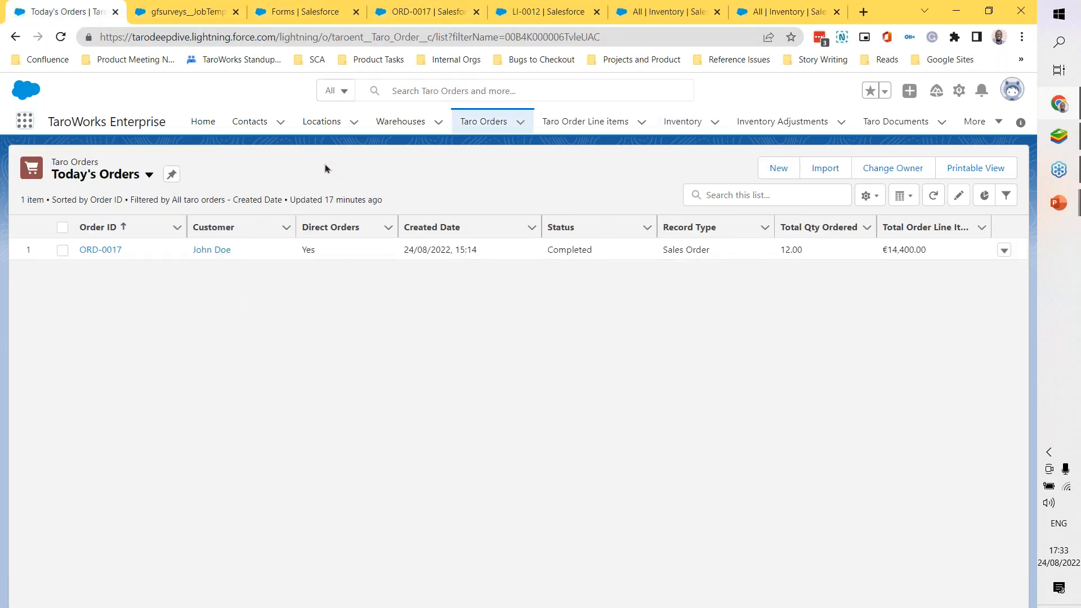
left_click(61, 38)
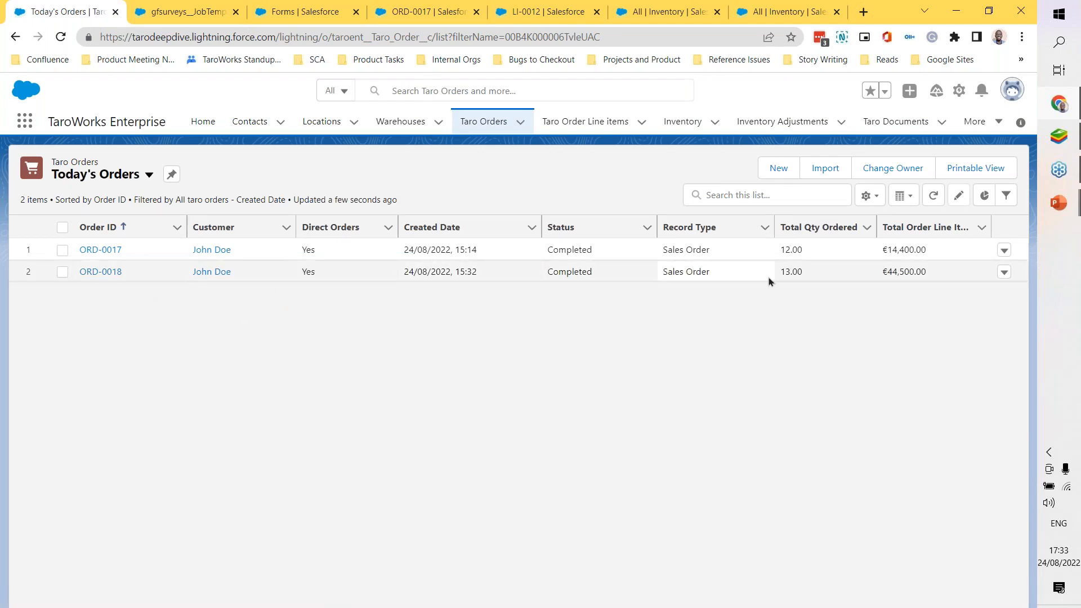
left_click_drag(926, 271, 886, 273)
left_click(827, 352)
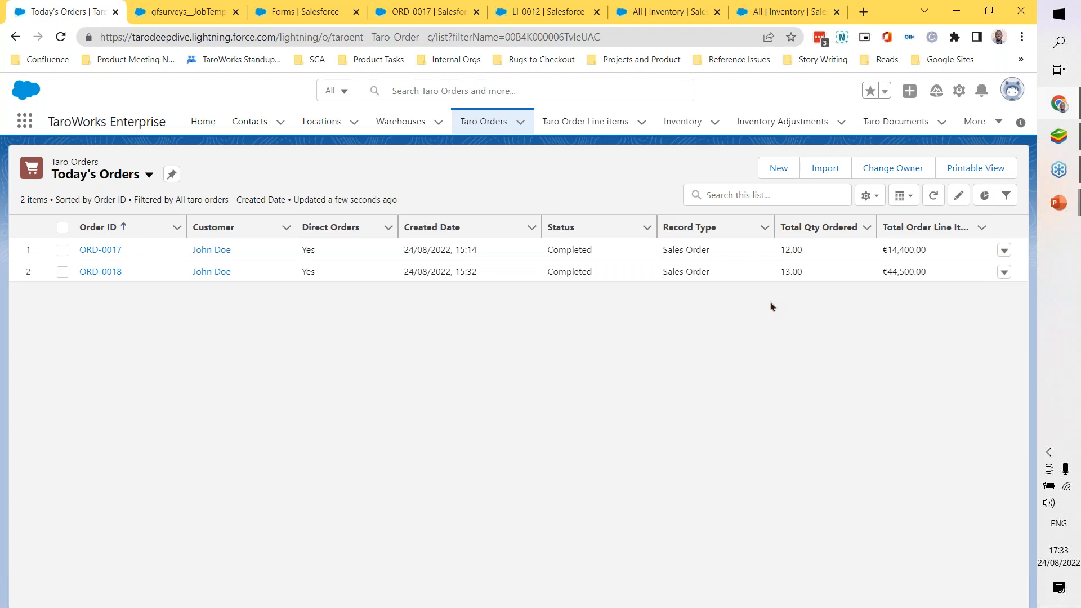
Step: Switch to the PowerPoint slide show and advance to the Direct Orders Considerations slide
mouse_move(1051, 213)
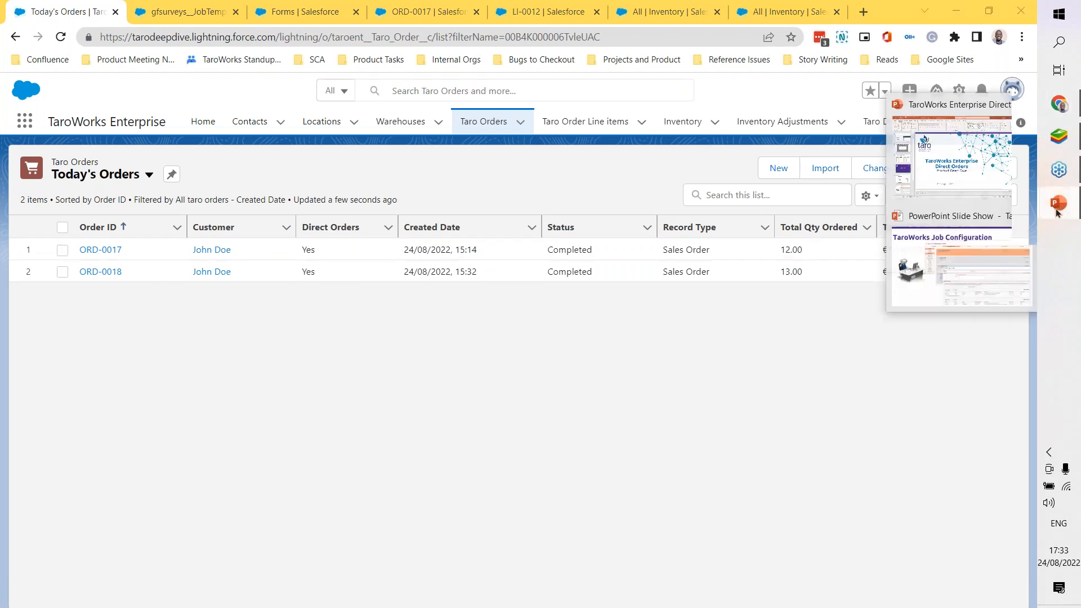
left_click(959, 265)
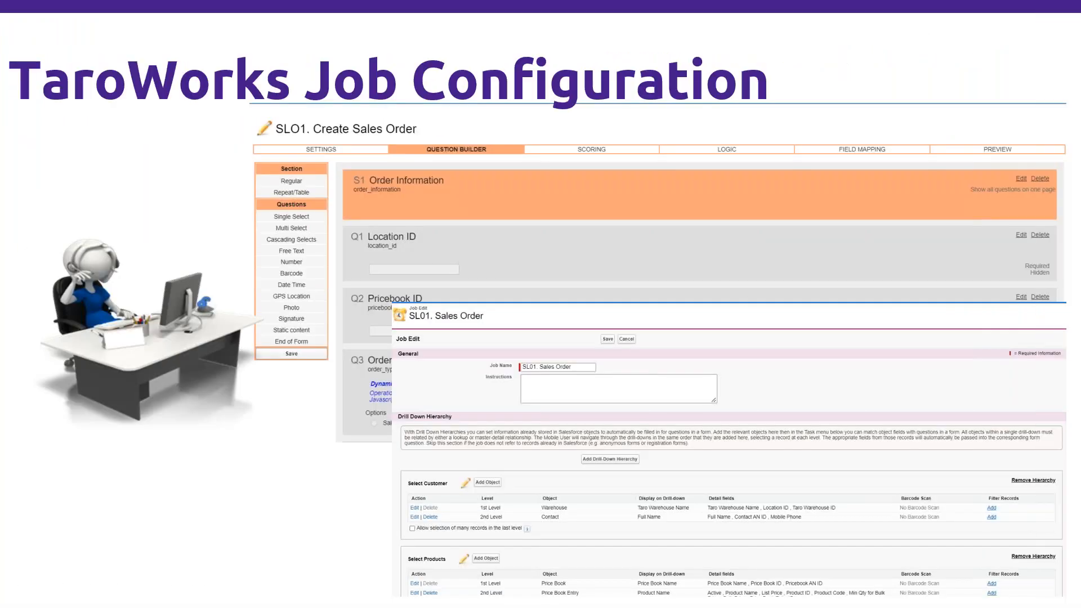
left_click(743, 293)
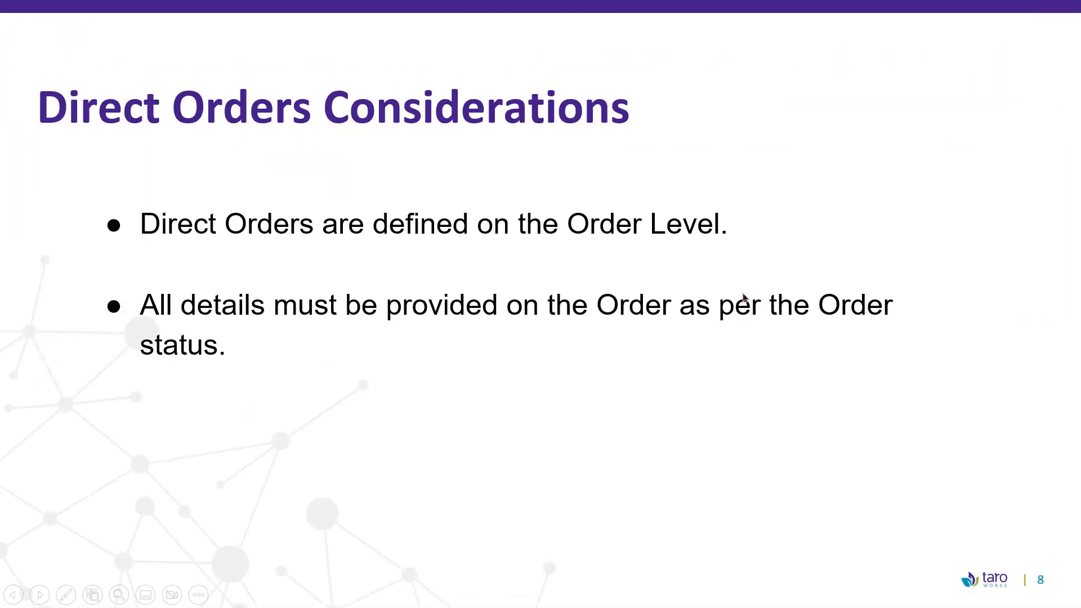